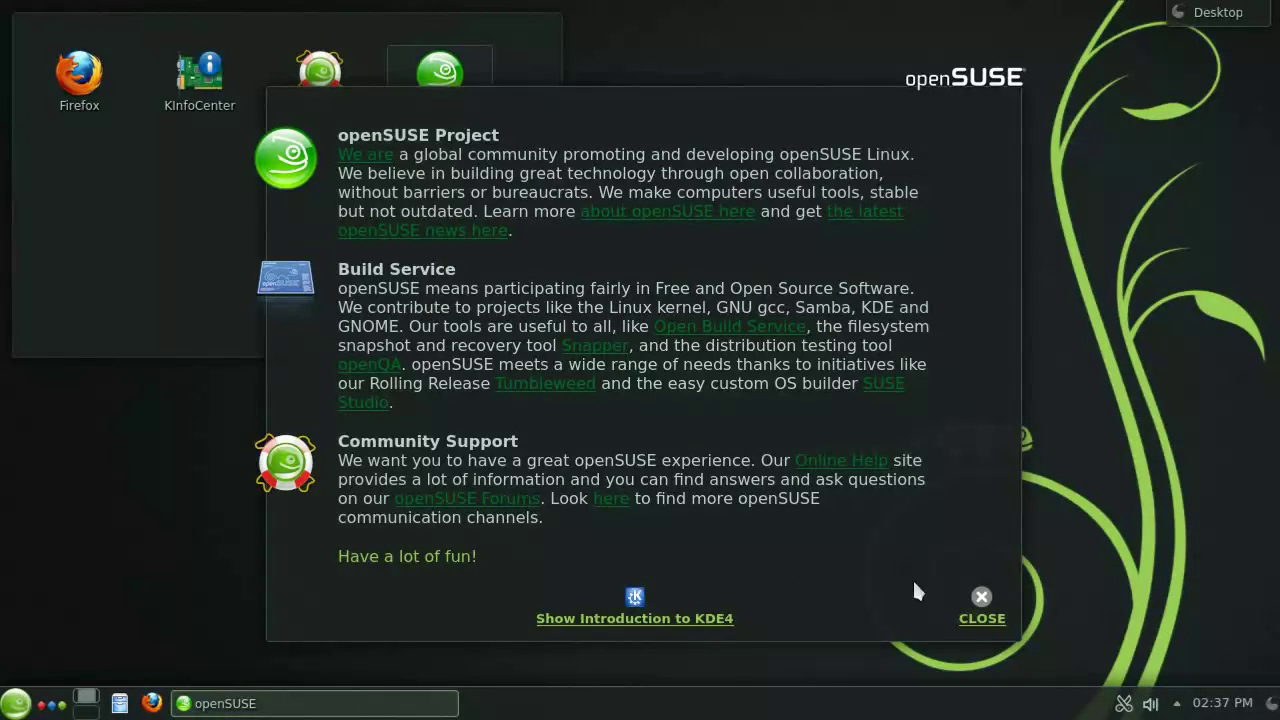
# Dismiss the openSUSE welcome dialog to reveal the plain Plasma desktop
pyautogui.click(982, 600)
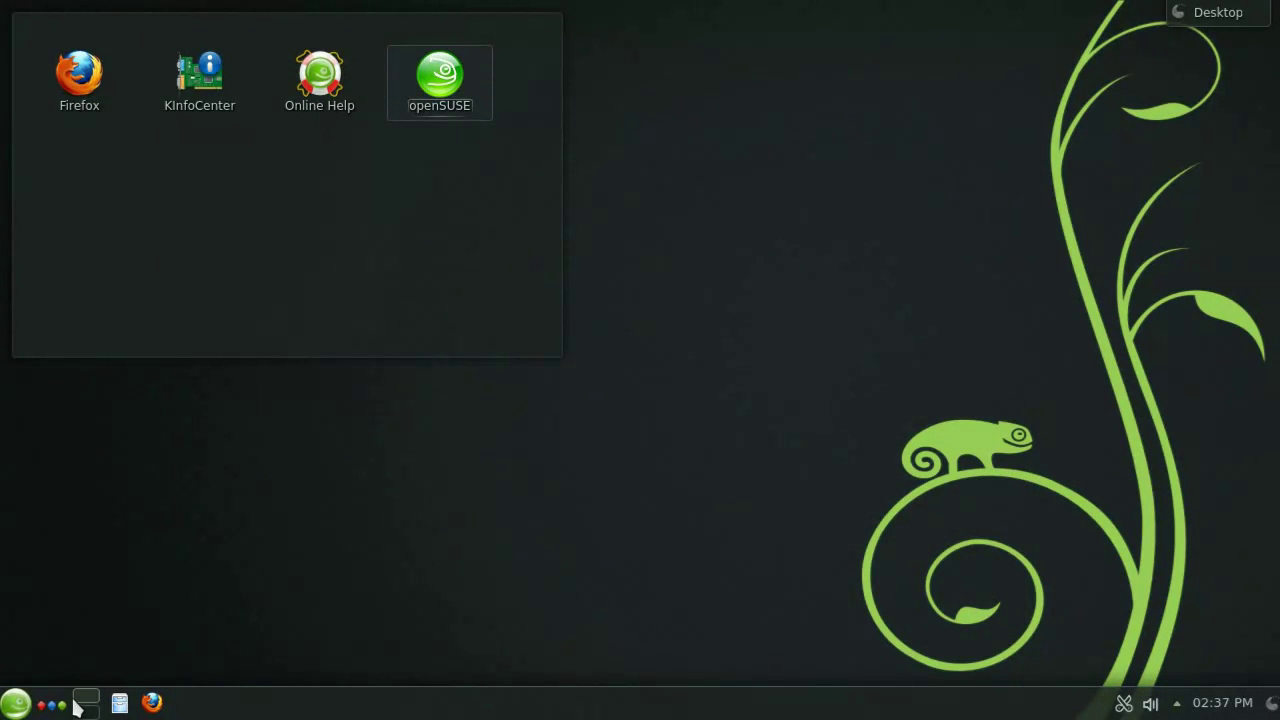
# Open and close the launcher menu, then put the bottom panel into edit mode
pyautogui.click(19, 706)
pyautogui.click(19, 706)
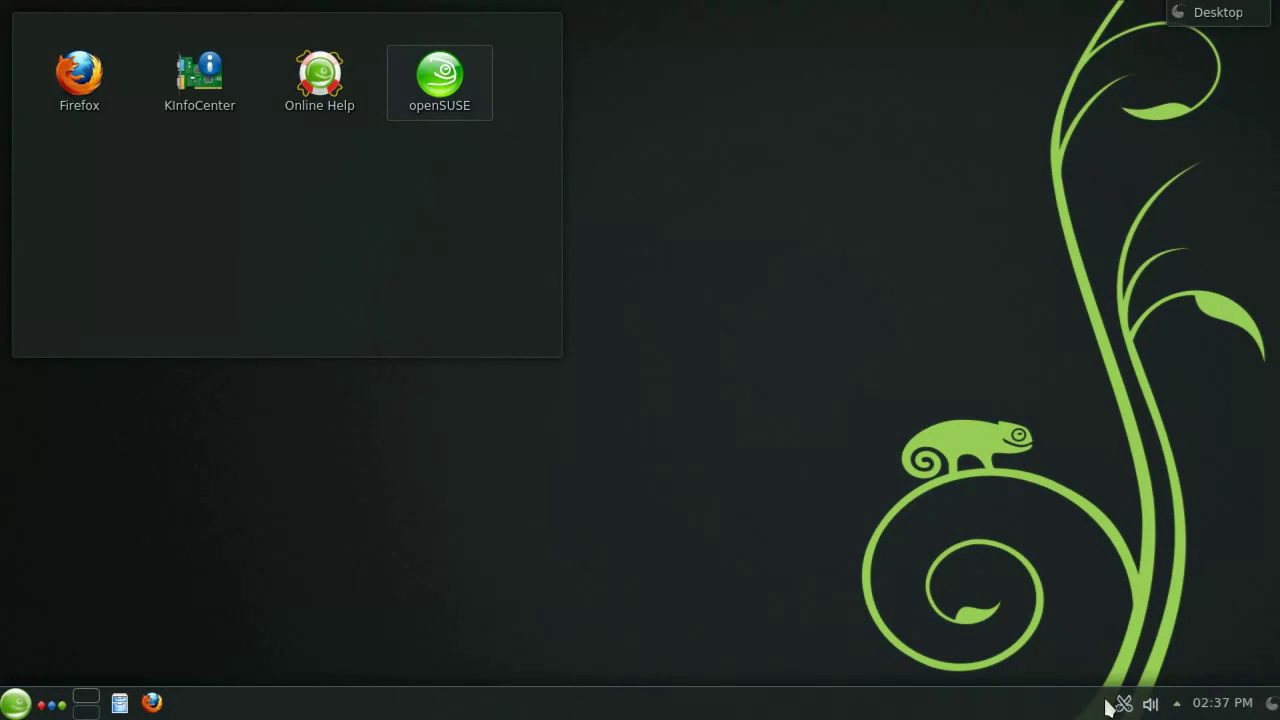
pyautogui.moveTo(1127, 707)
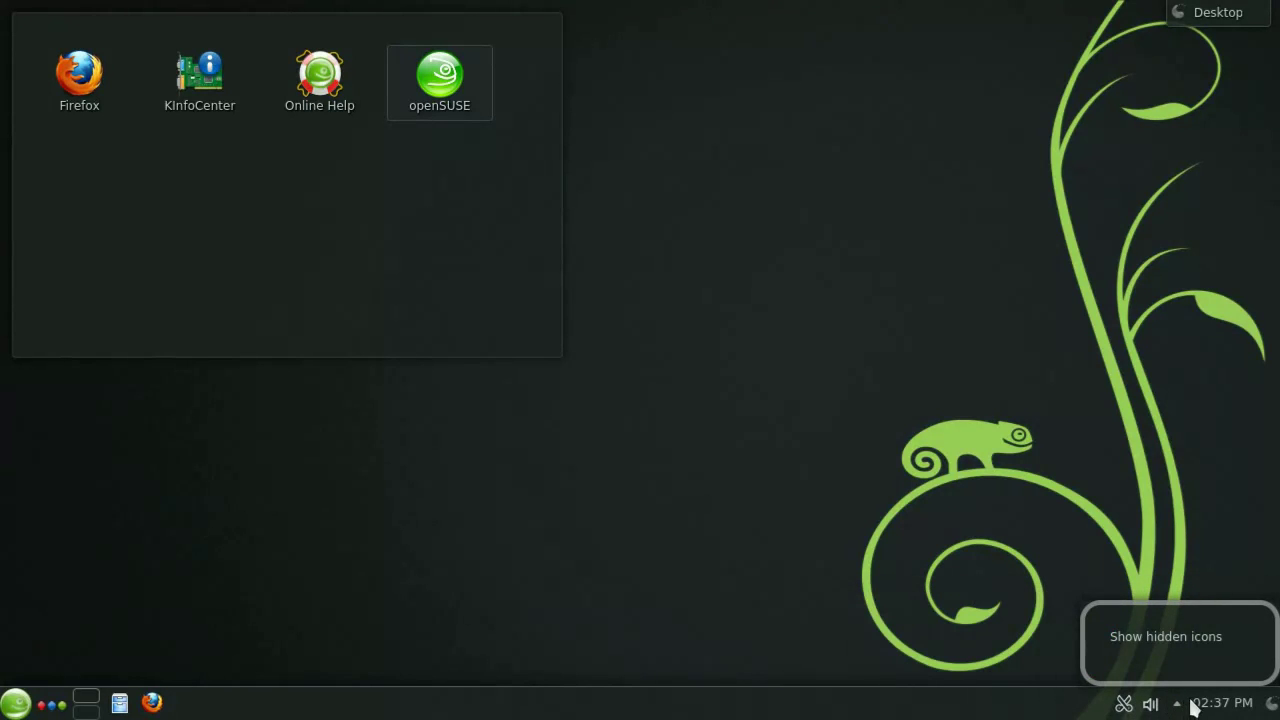
pyautogui.moveTo(1206, 707)
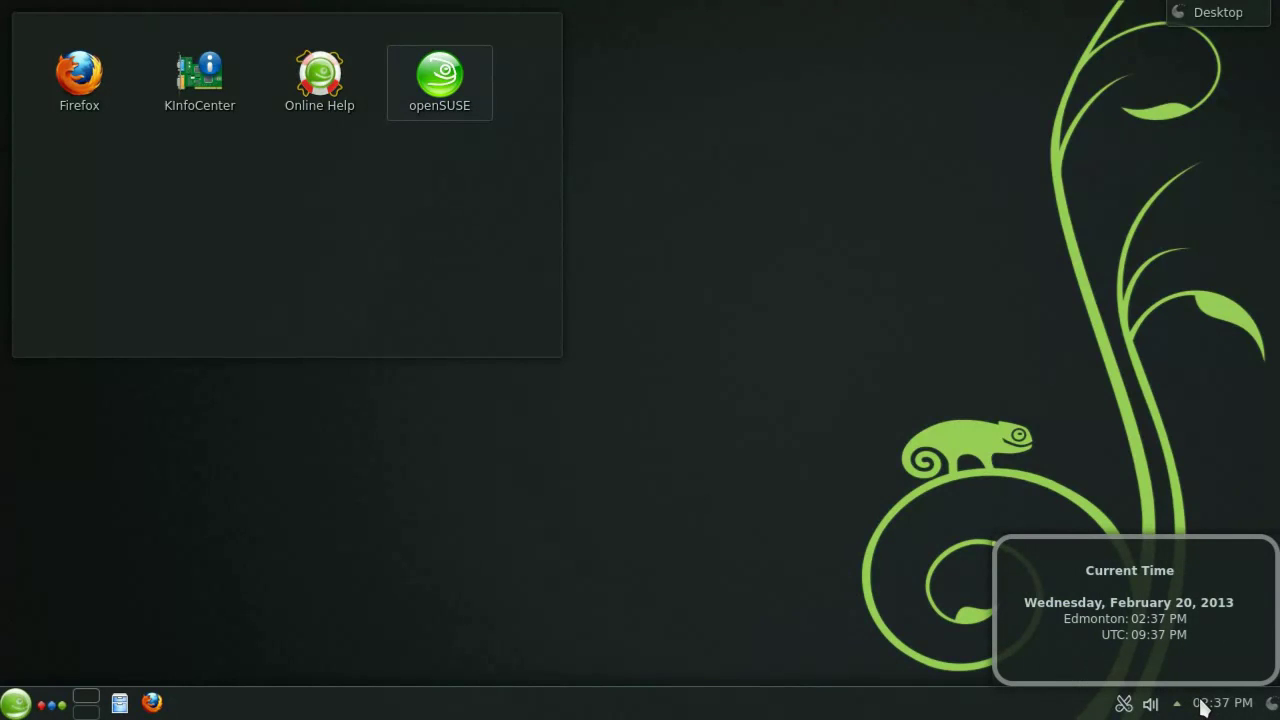
pyautogui.click(1272, 703)
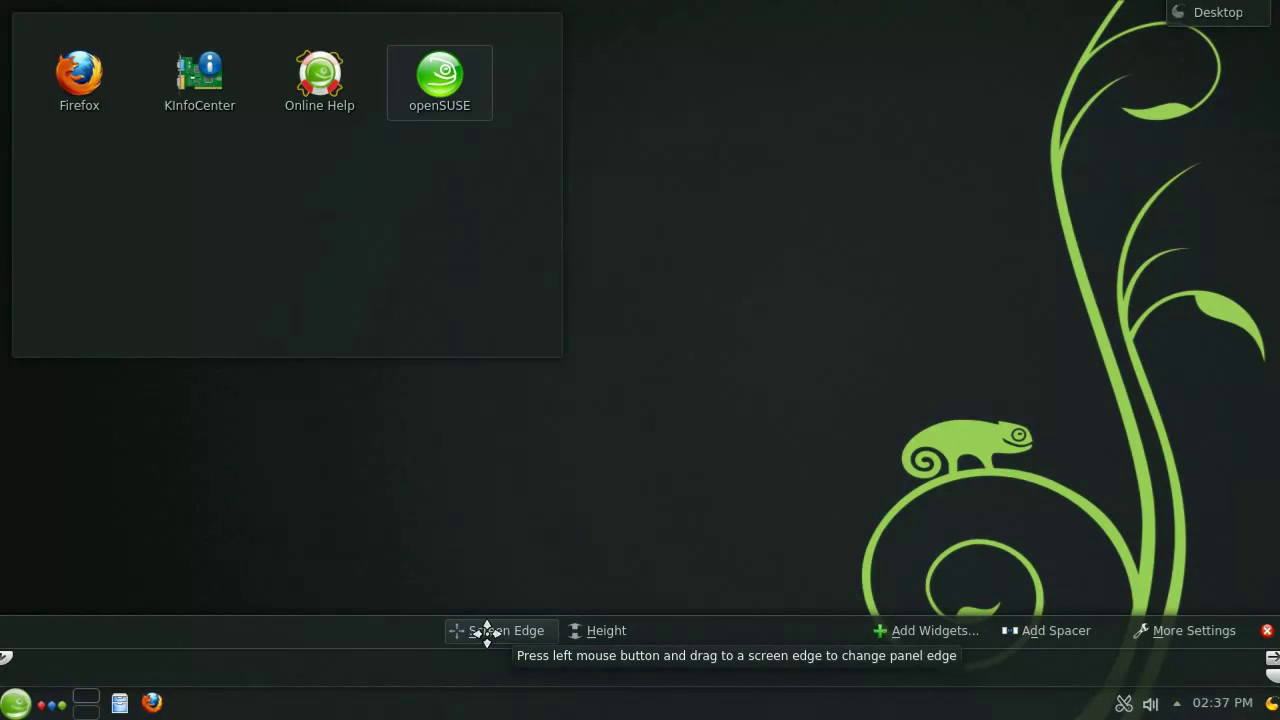
# Move the panel to the top edge, make it taller, and return it to the bottom
pyautogui.moveTo(487, 632); pyautogui.dragTo(443, 9)
pyautogui.moveTo(595, 86)
pyautogui.mouseDown()
pyautogui.moveTo(609, 118)
pyautogui.moveTo(609, 94)
pyautogui.mouseUp()
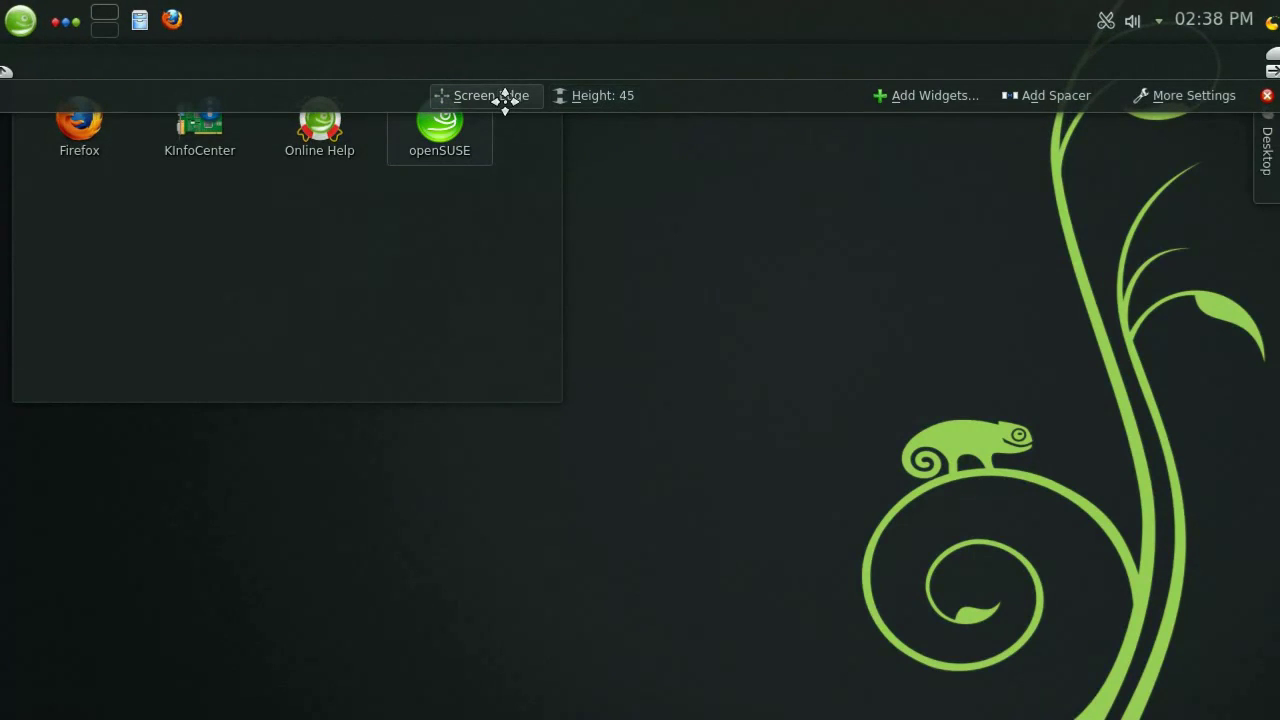
pyautogui.moveTo(505, 97); pyautogui.dragTo(517, 686)
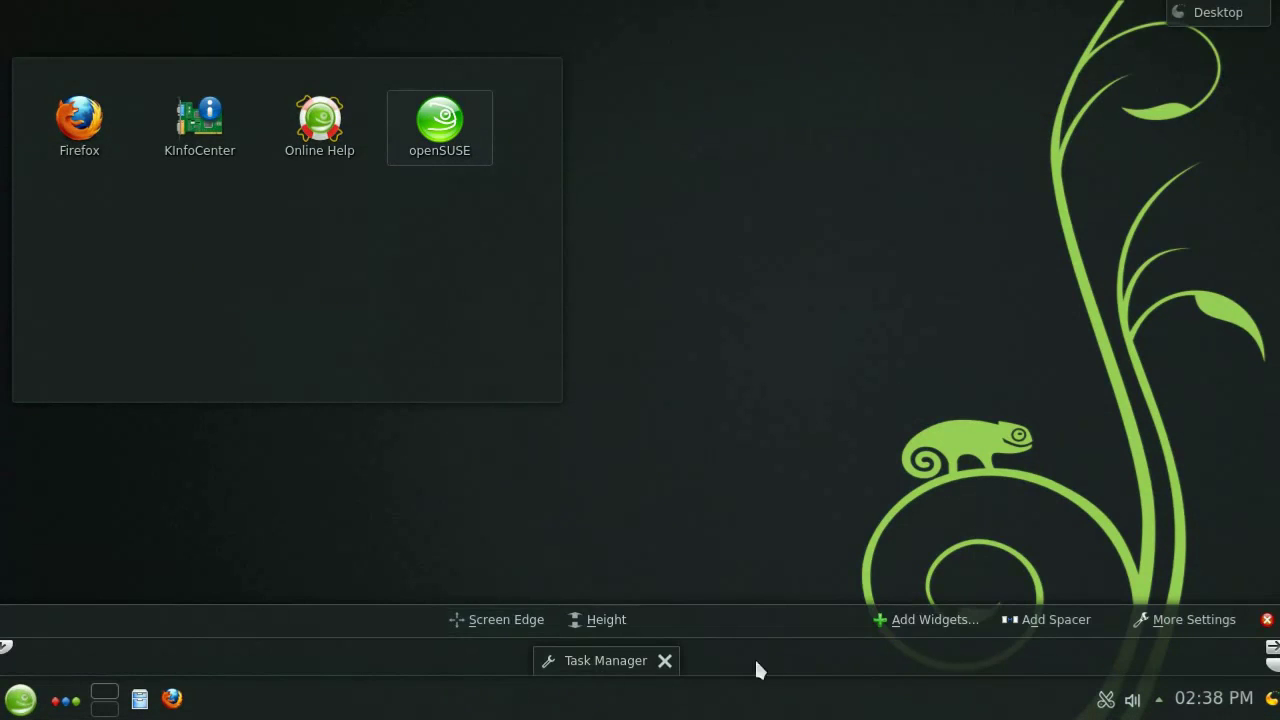
# Open the widget list and remove the extra Application Launcher widget from the tray
pyautogui.click(902, 615)
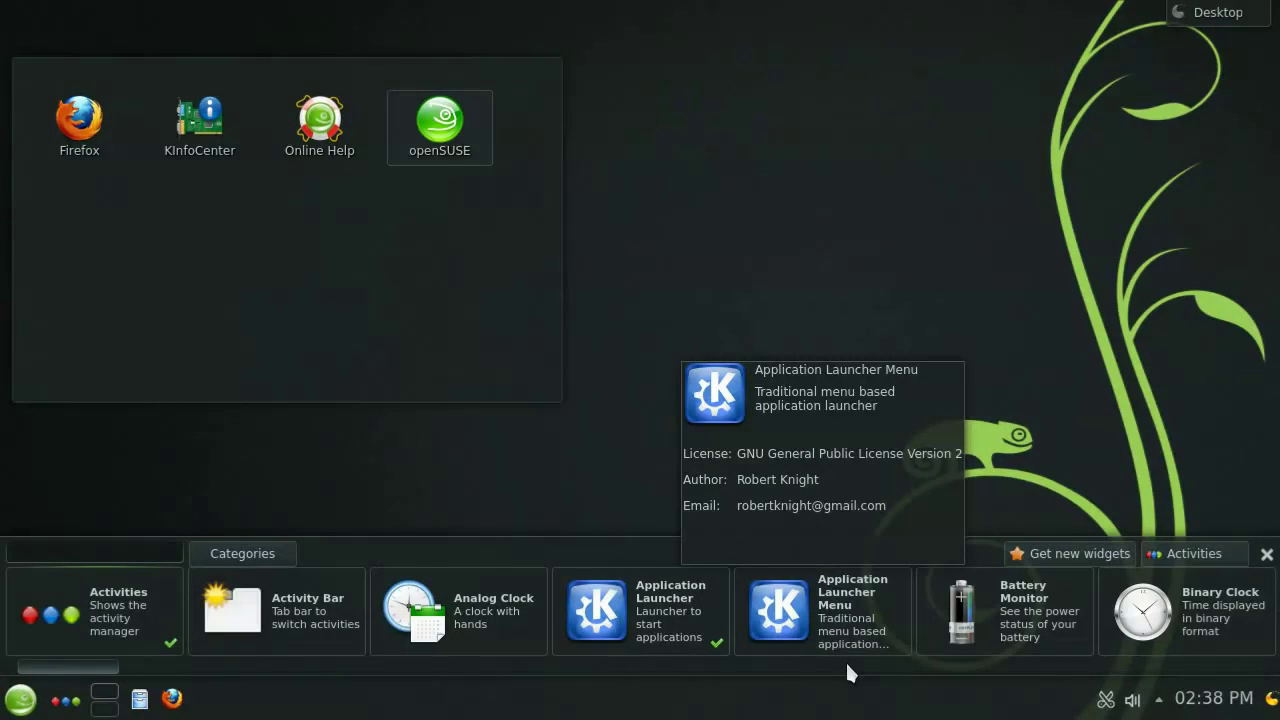
pyautogui.write('c')
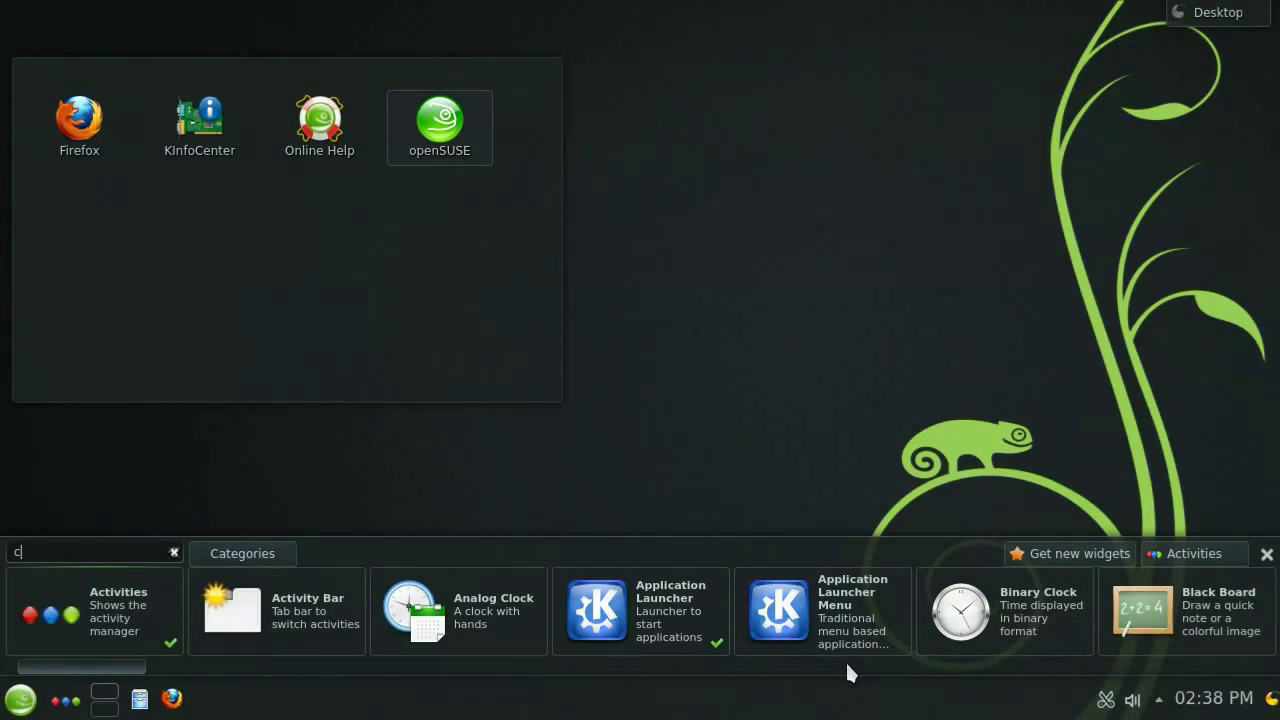
pyautogui.press('BackSpace')
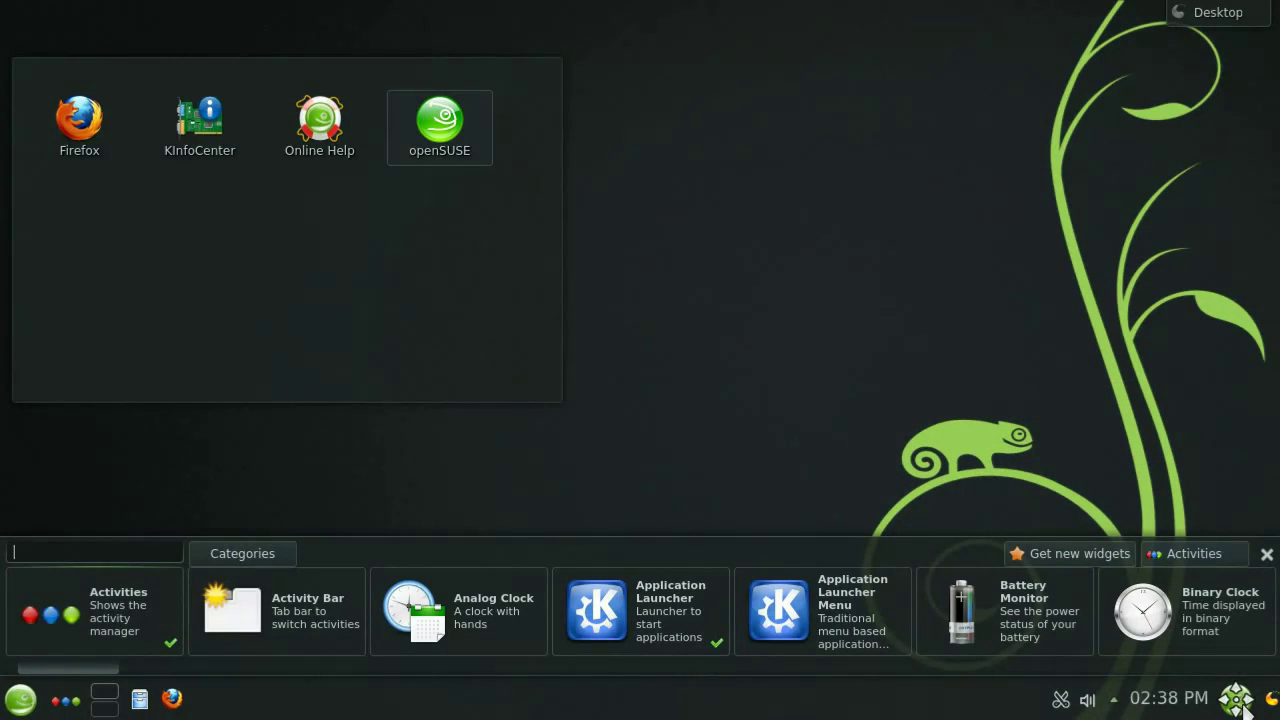
pyautogui.moveTo(1243, 708); pyautogui.dragTo(1160, 707)
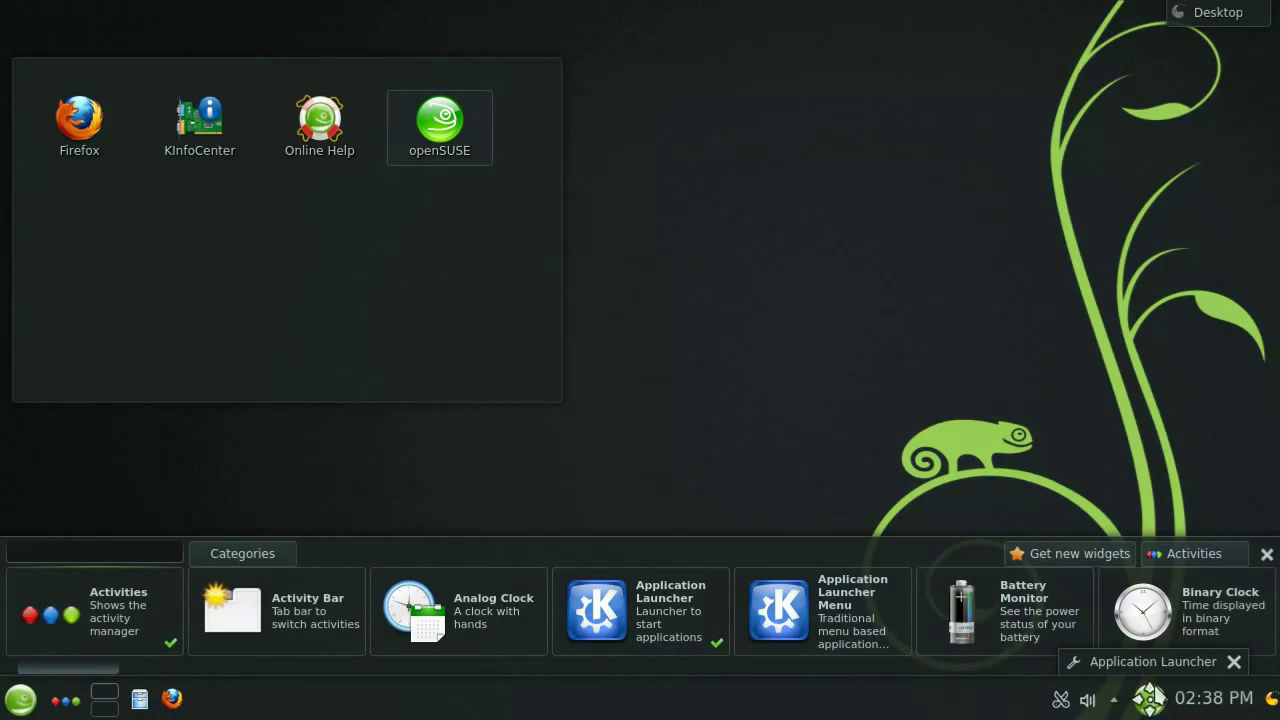
pyautogui.click(1233, 663)
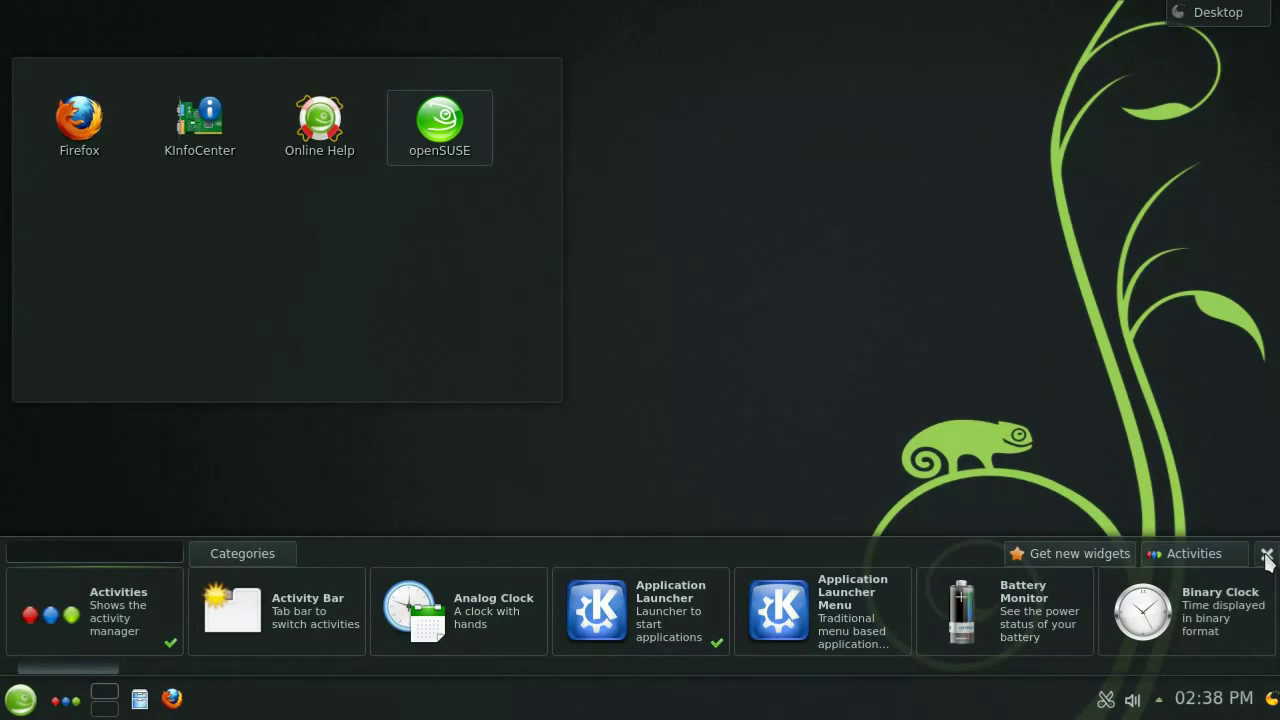
# Close the widget list and make the desktop folder widget taller and slightly wider
pyautogui.click(1266, 553)
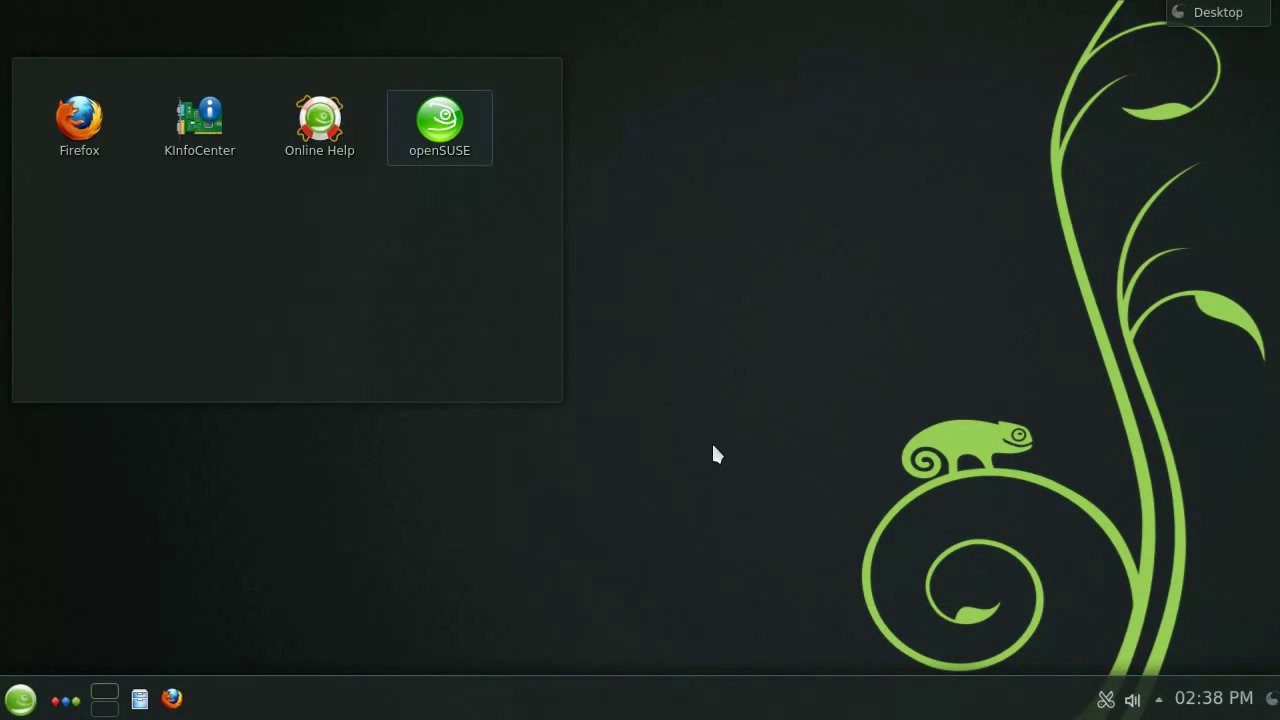
pyautogui.moveTo(222, 250)
pyautogui.moveTo(574, 110); pyautogui.dragTo(587, 65)
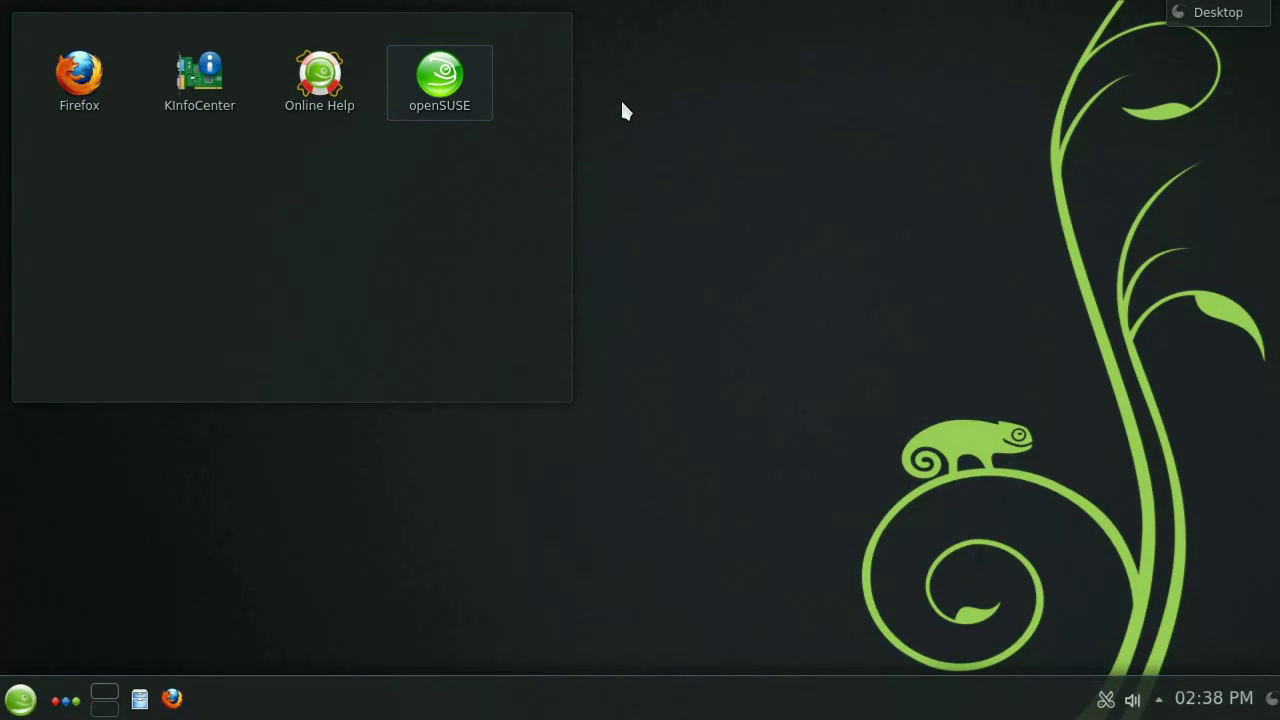
# Set the folder widget to show the Home place instead of Desktop, apply and confirm
pyautogui.moveTo(525, 98)
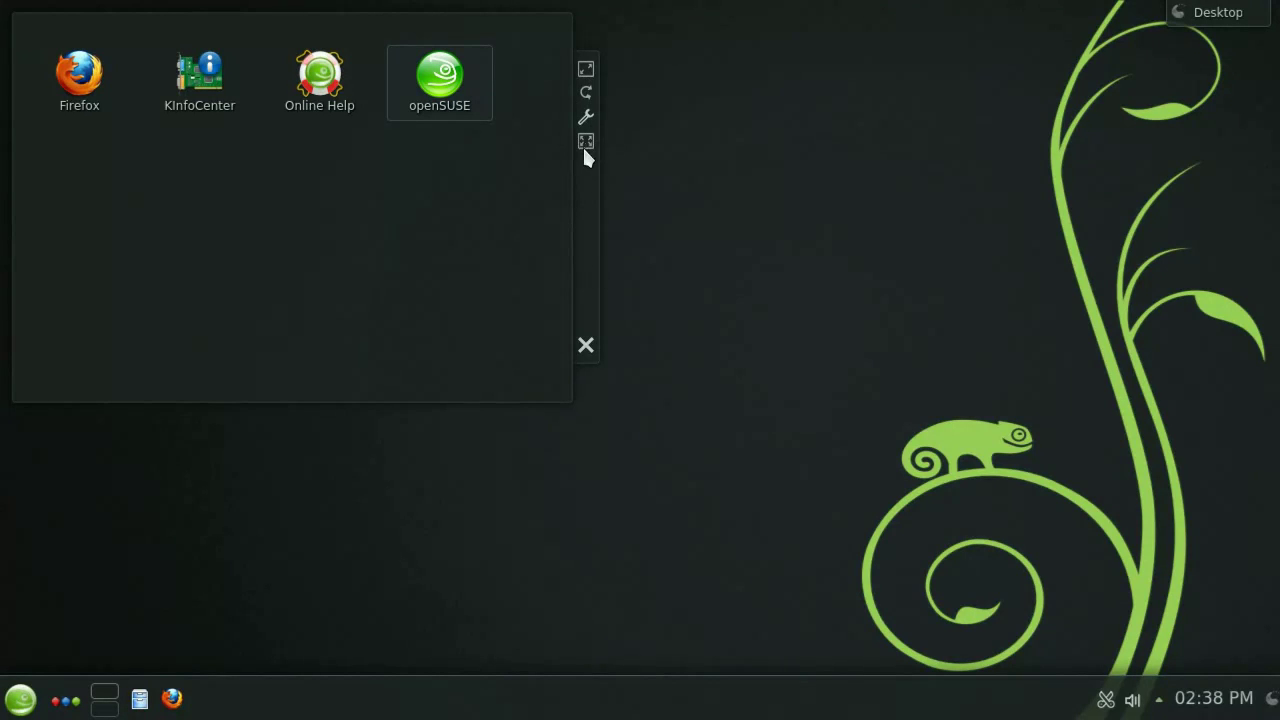
pyautogui.click(587, 120)
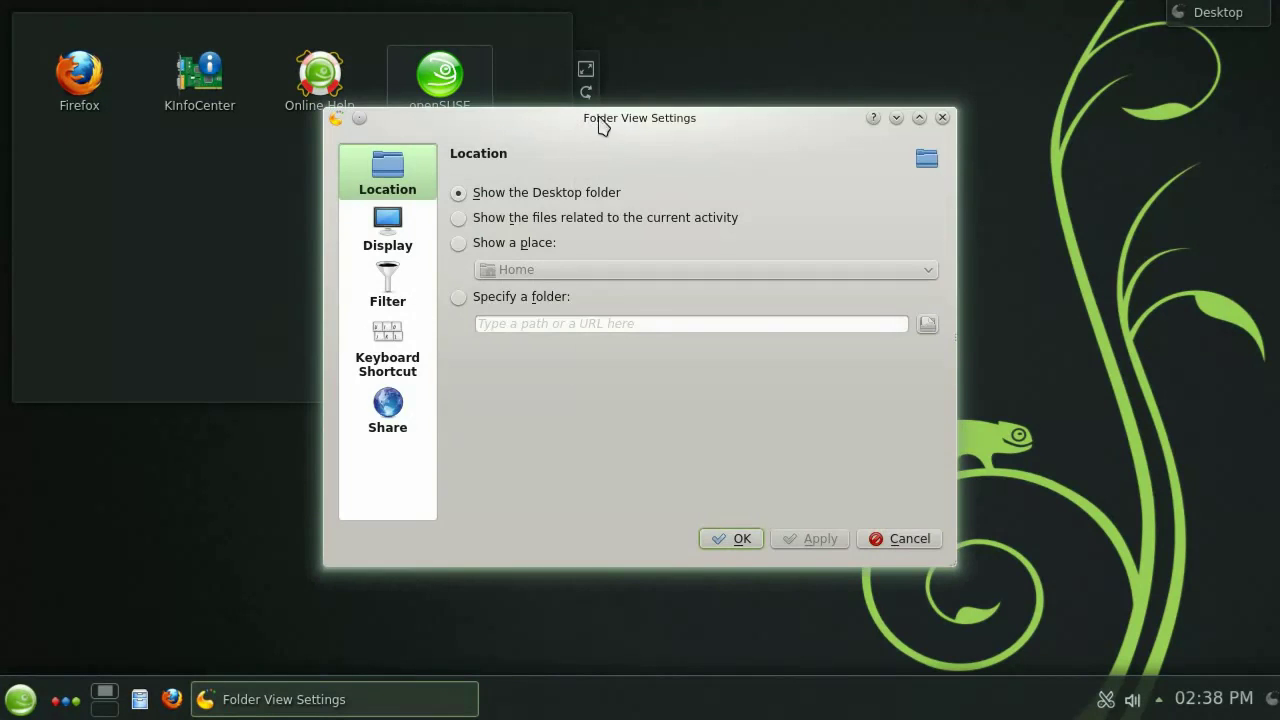
pyautogui.moveTo(600, 123); pyautogui.dragTo(818, 66)
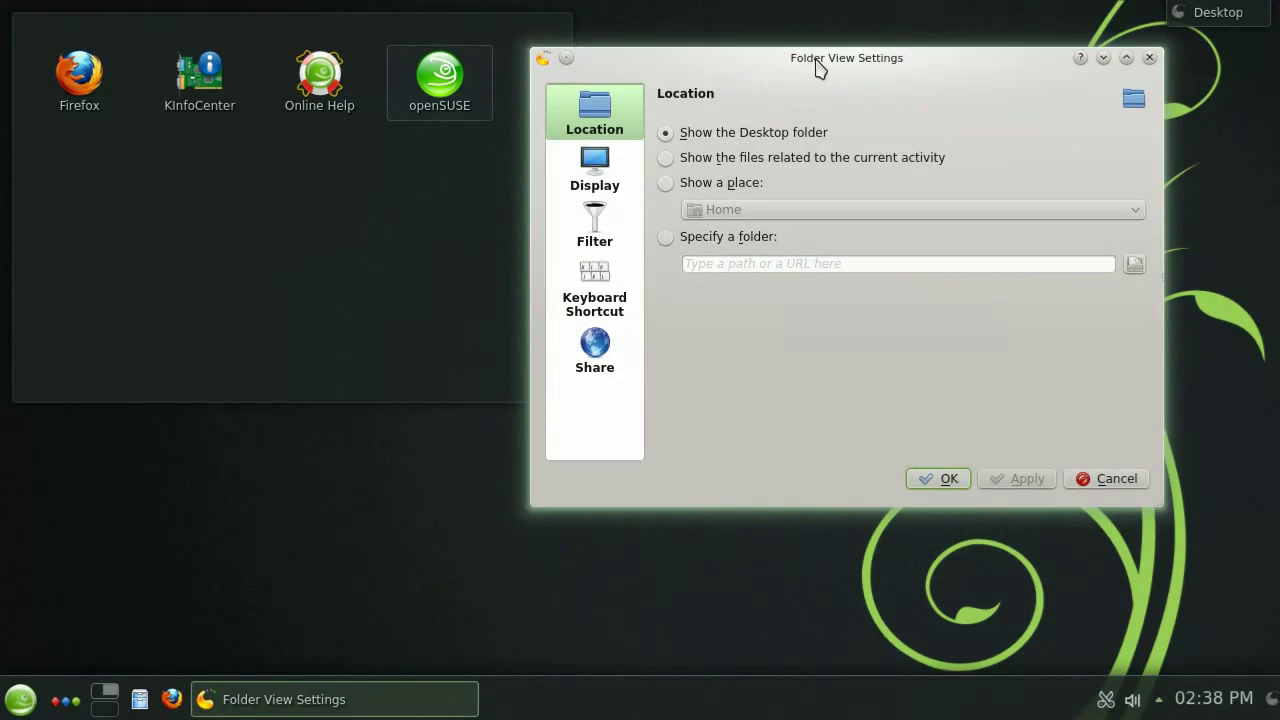
pyautogui.click(667, 184)
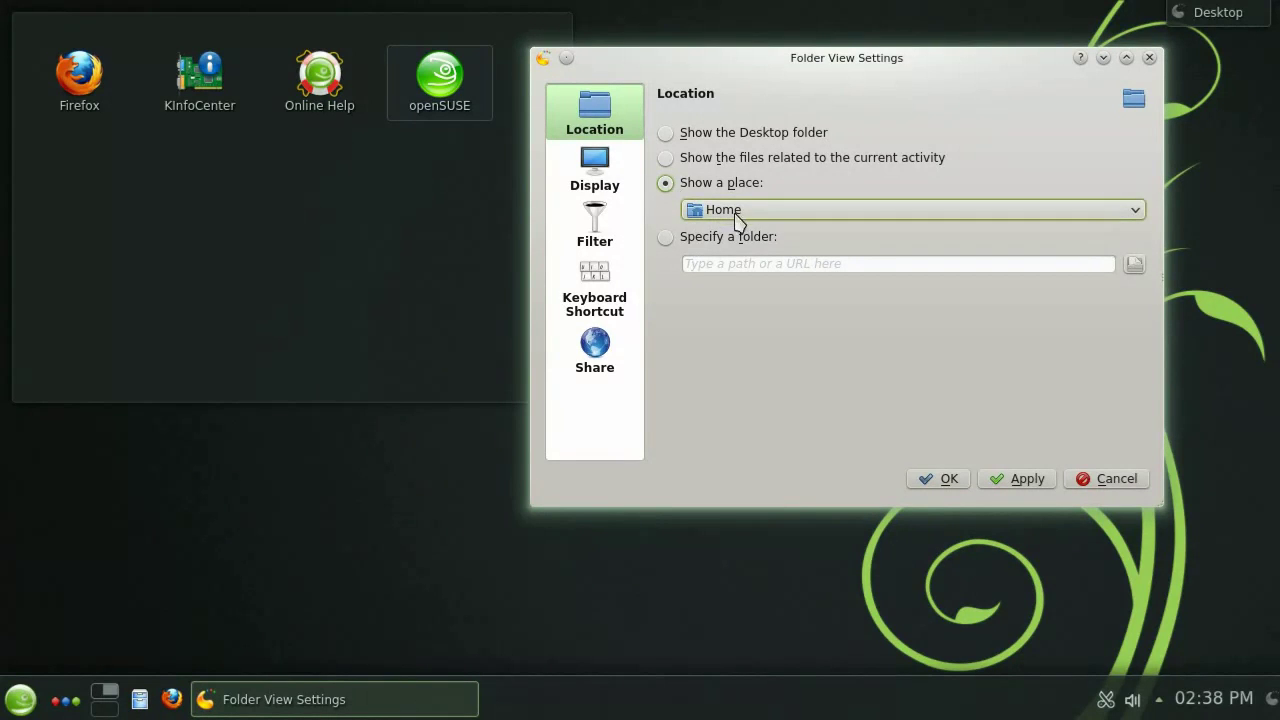
pyautogui.click(1026, 480)
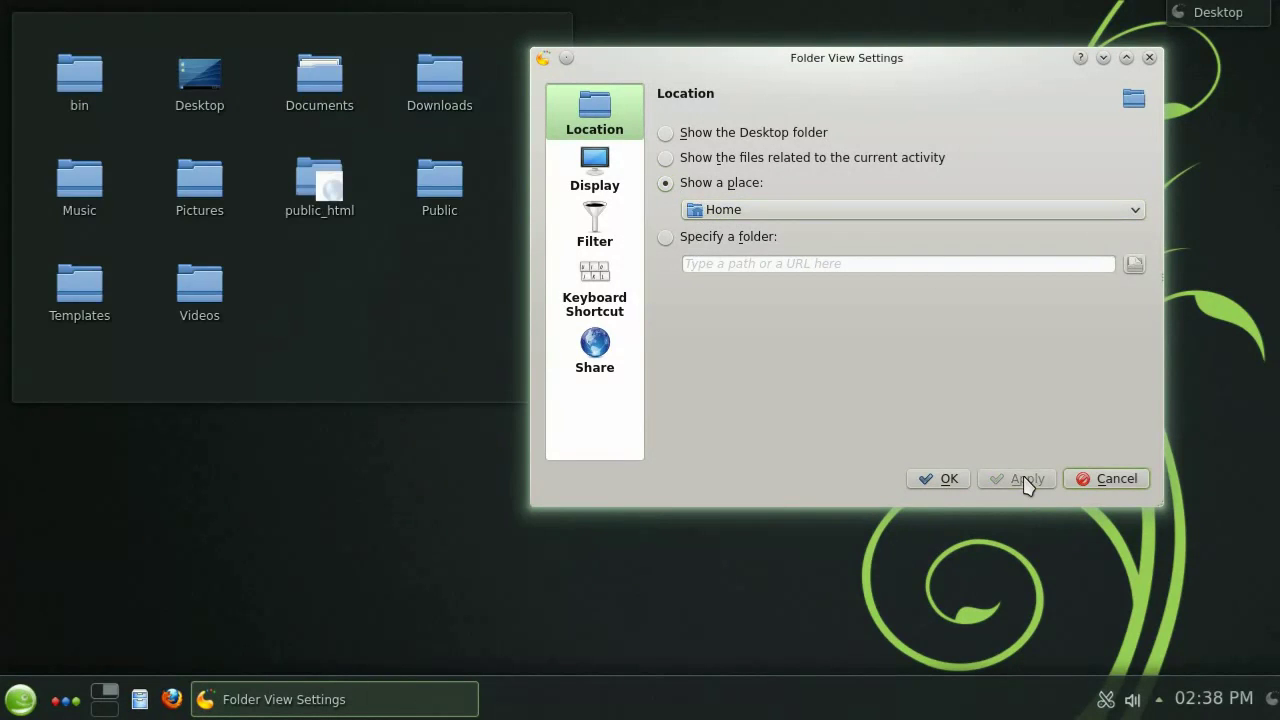
pyautogui.click(946, 479)
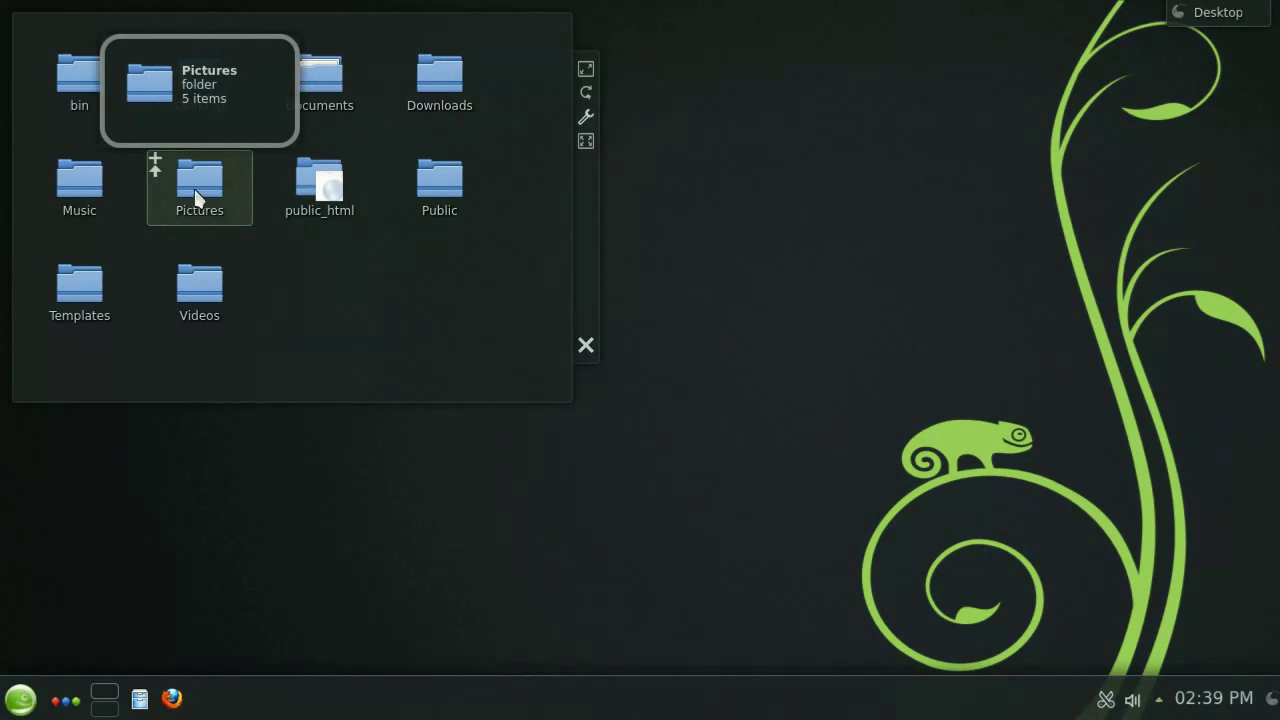
pyautogui.moveTo(154, 171)
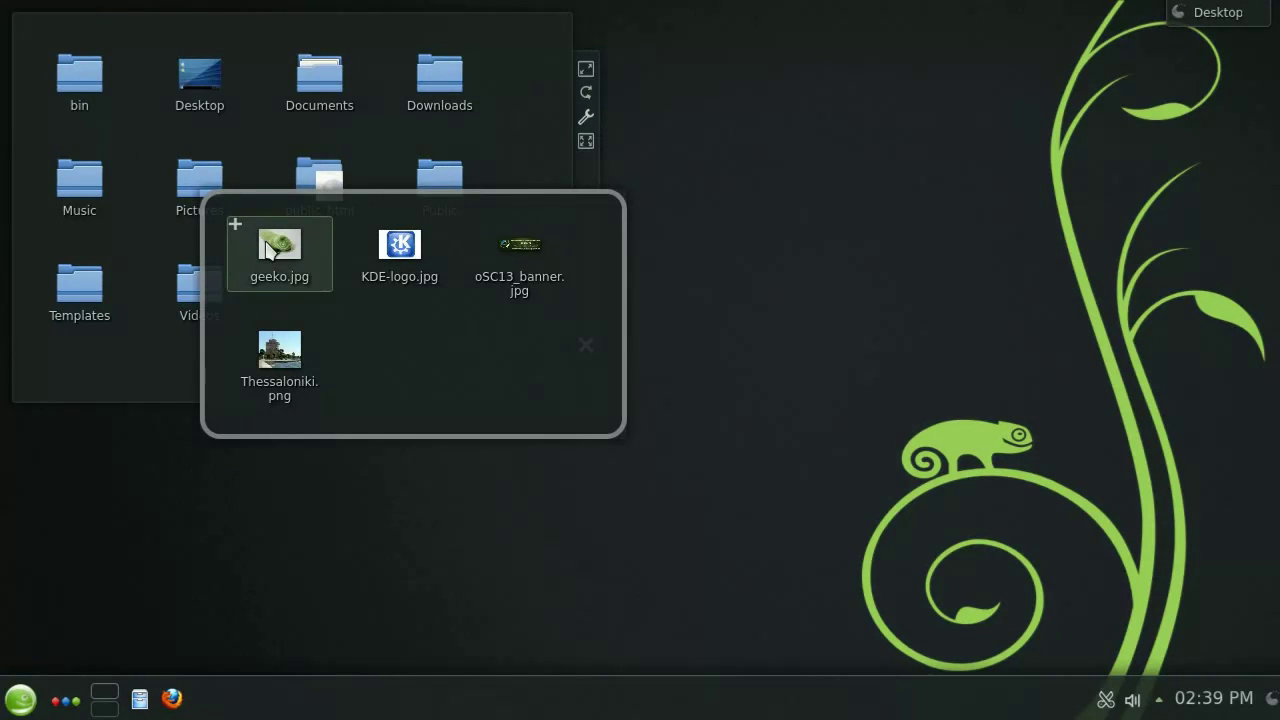
pyautogui.moveTo(268, 250)
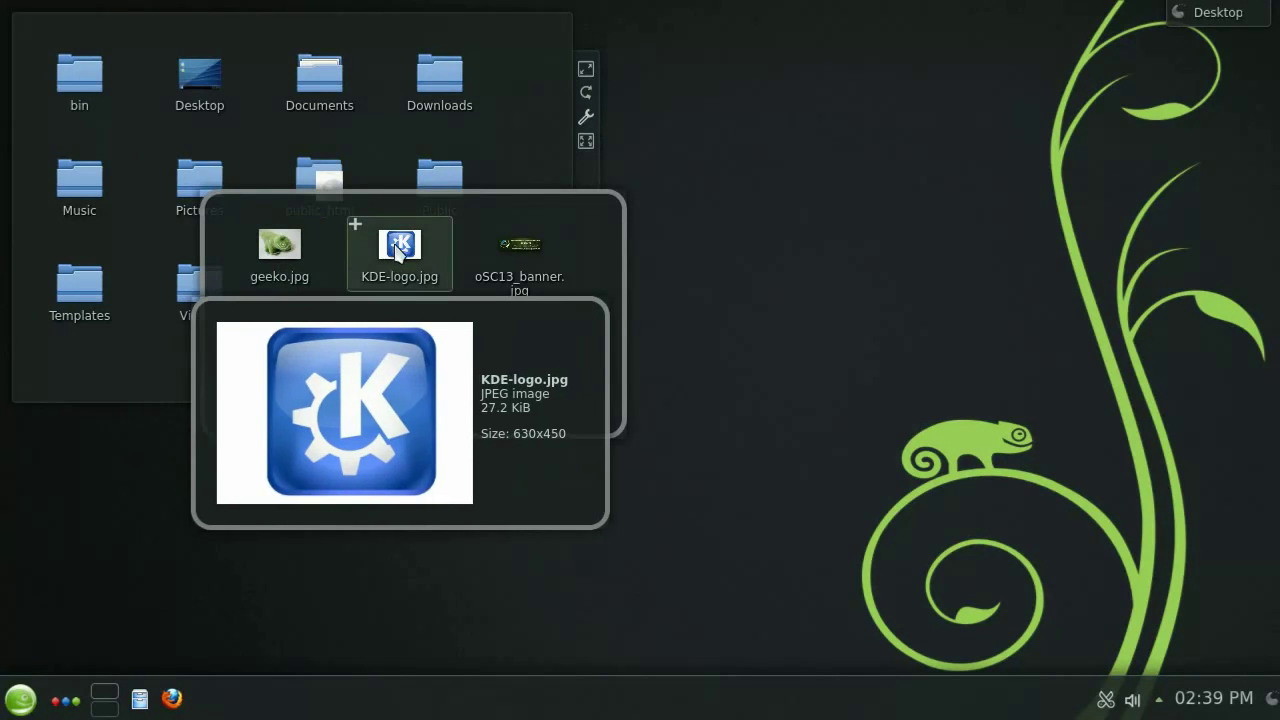
pyautogui.moveTo(279, 245); pyautogui.dragTo(322, 84)
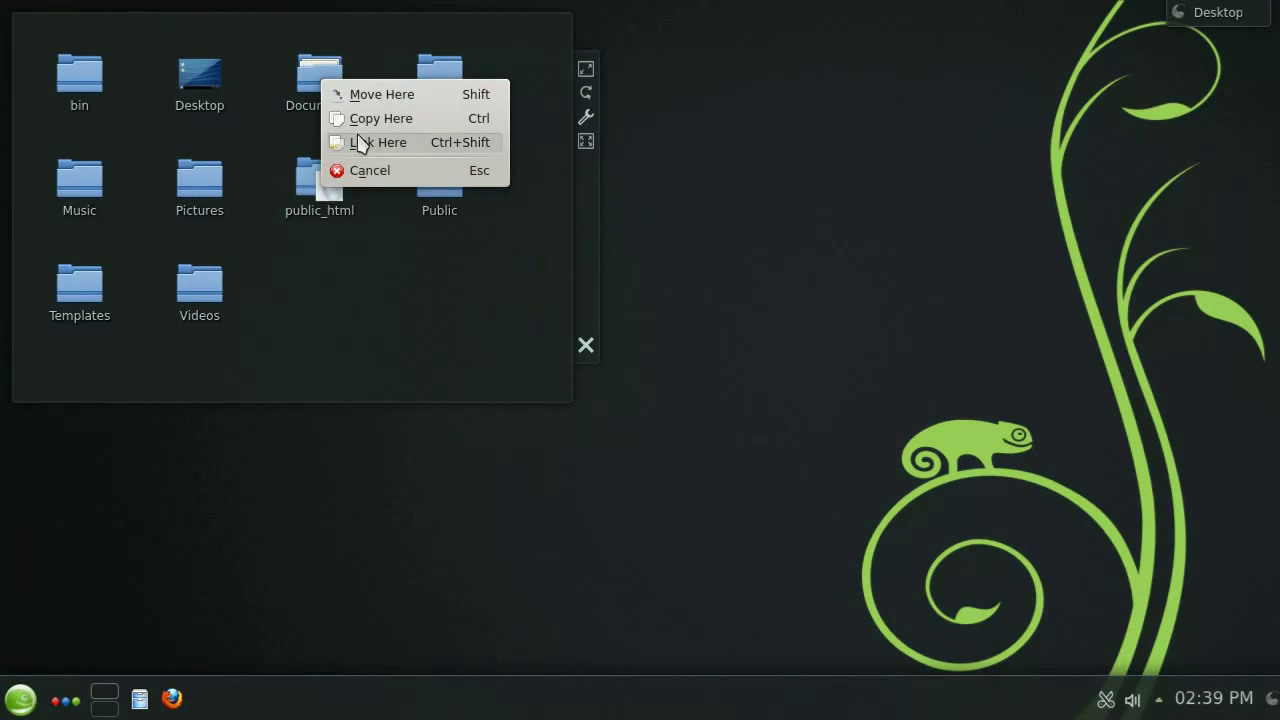
pyautogui.click(366, 172)
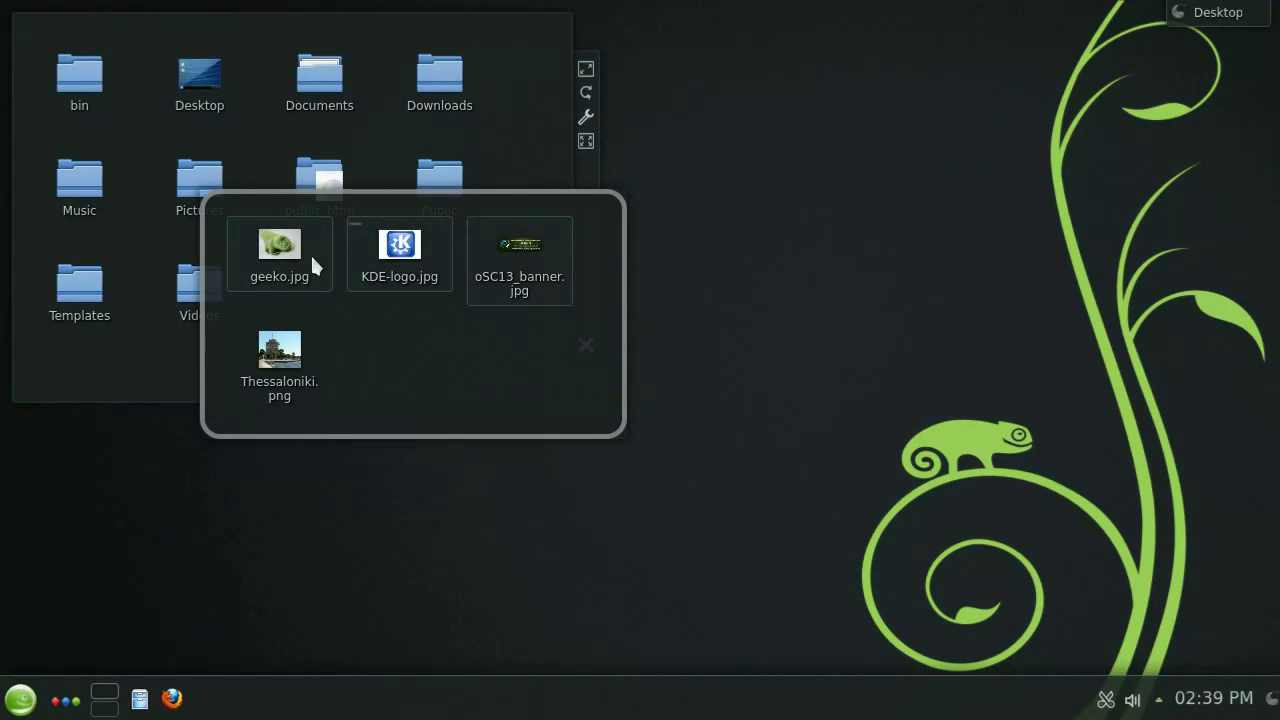
pyautogui.moveTo(310, 253); pyautogui.dragTo(327, 80)
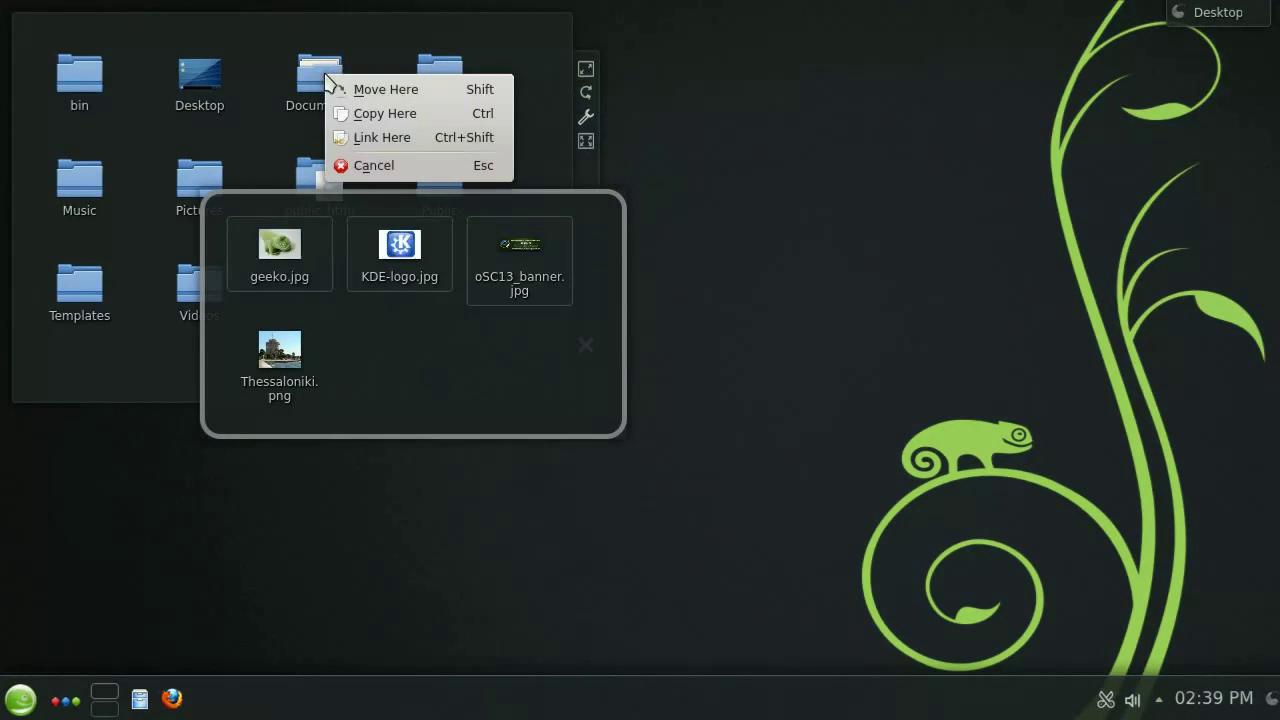
pyautogui.click(365, 165)
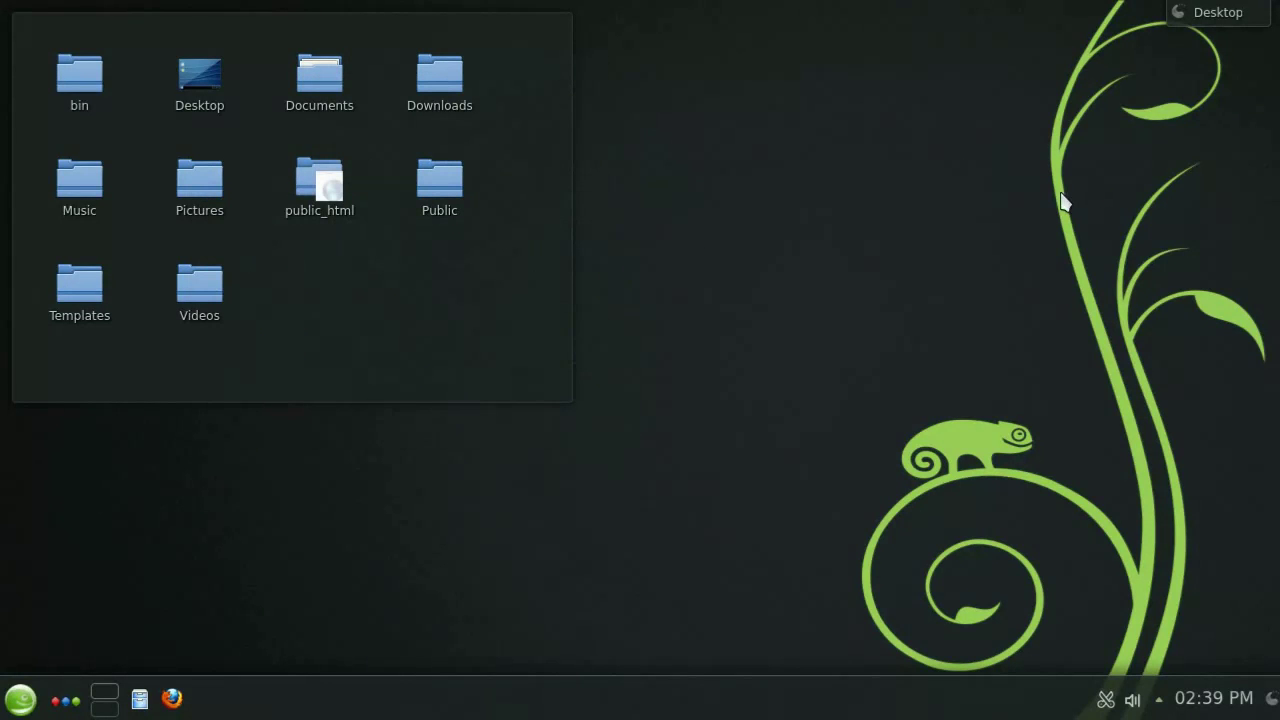
# From the widget list, search 'clock' and add the Analog Clock and Weather Forecast widgets
pyautogui.click(1206, 13)
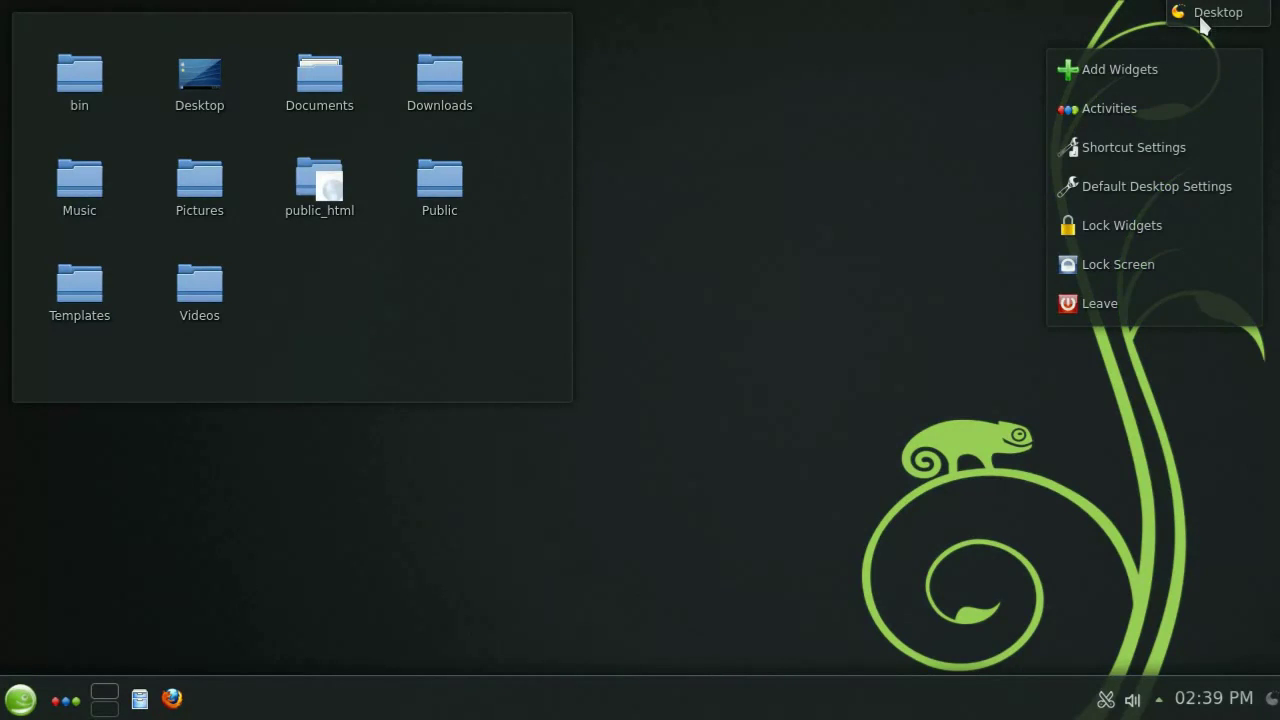
pyautogui.click(1166, 68)
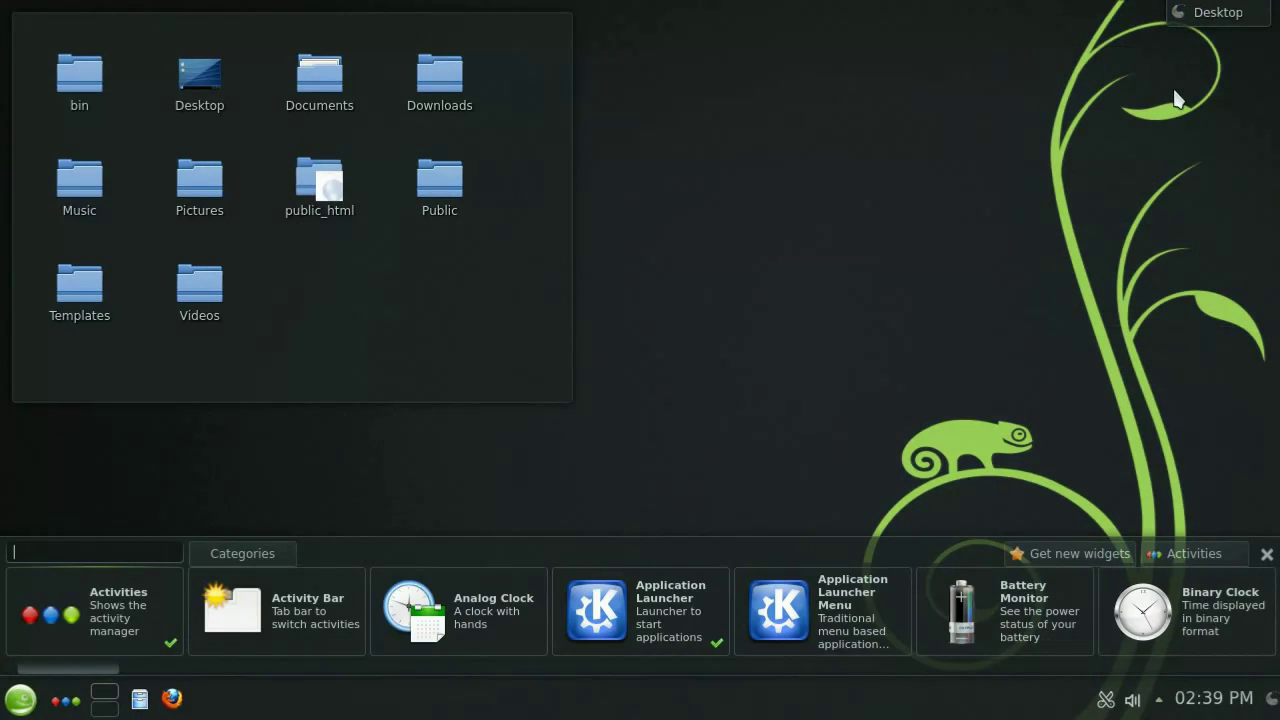
pyautogui.write('clock')
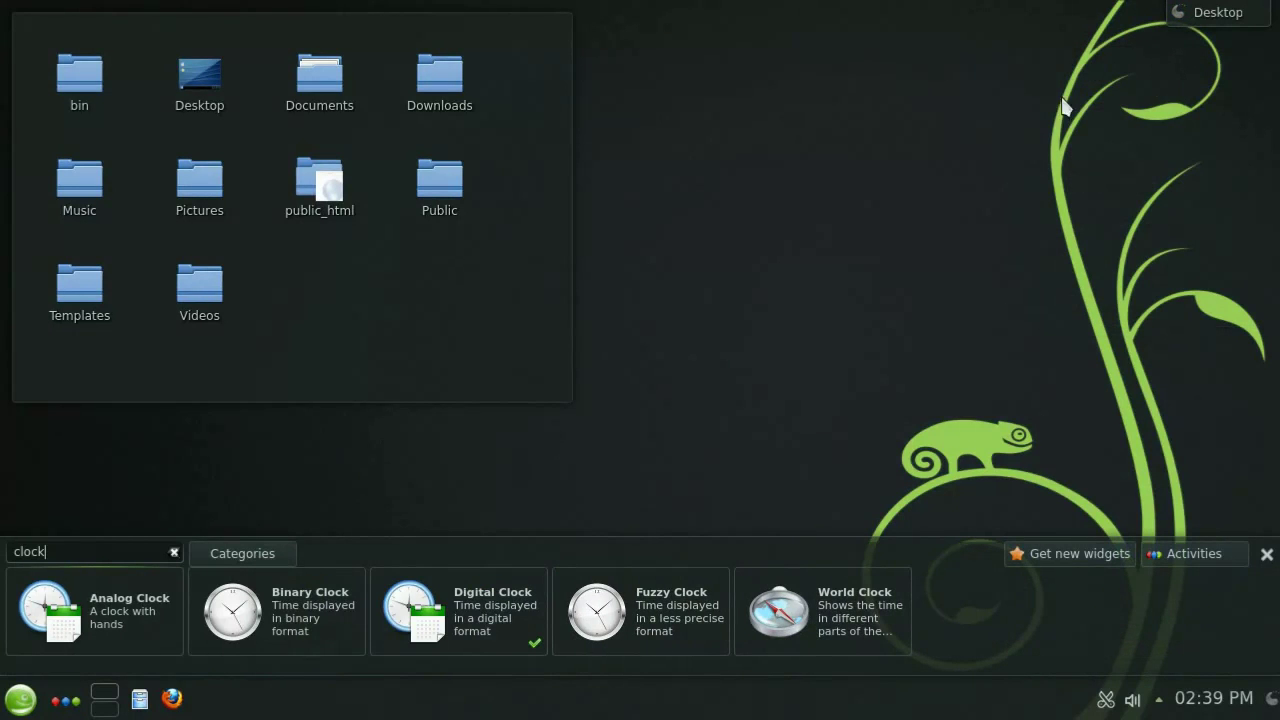
pyautogui.doubleClick(84, 613)
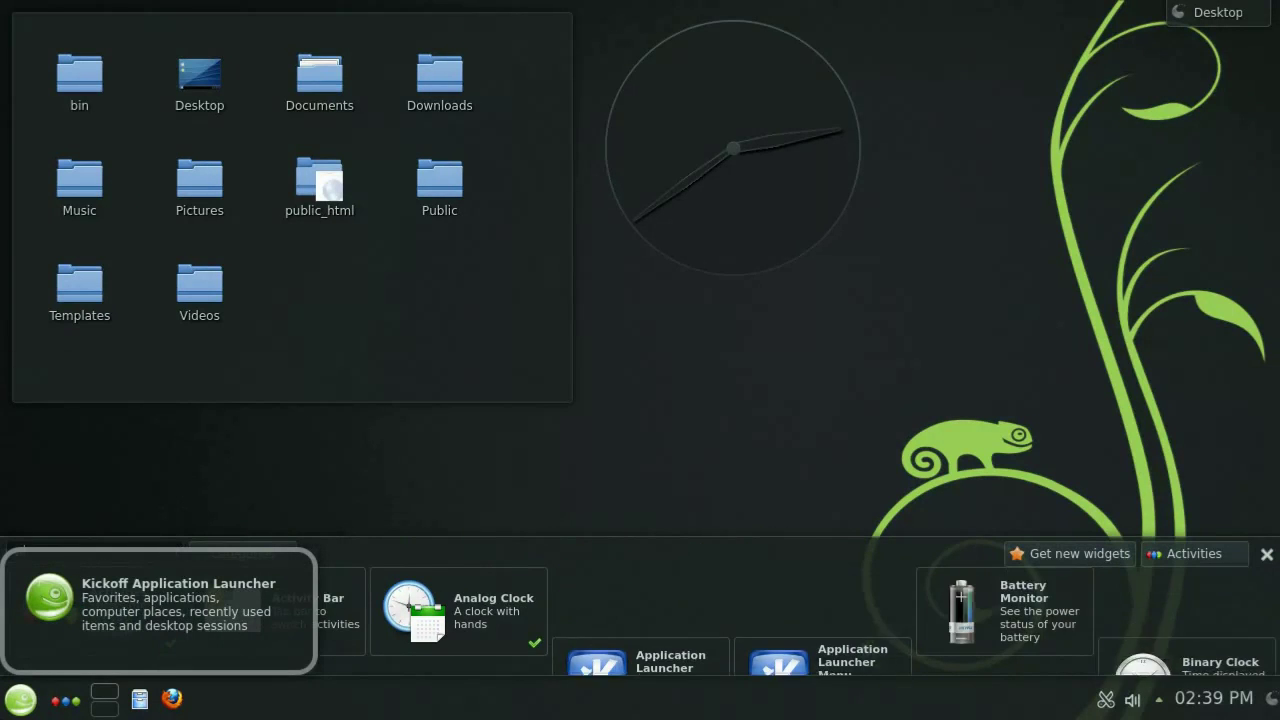
pyautogui.doubleClick(354, 603)
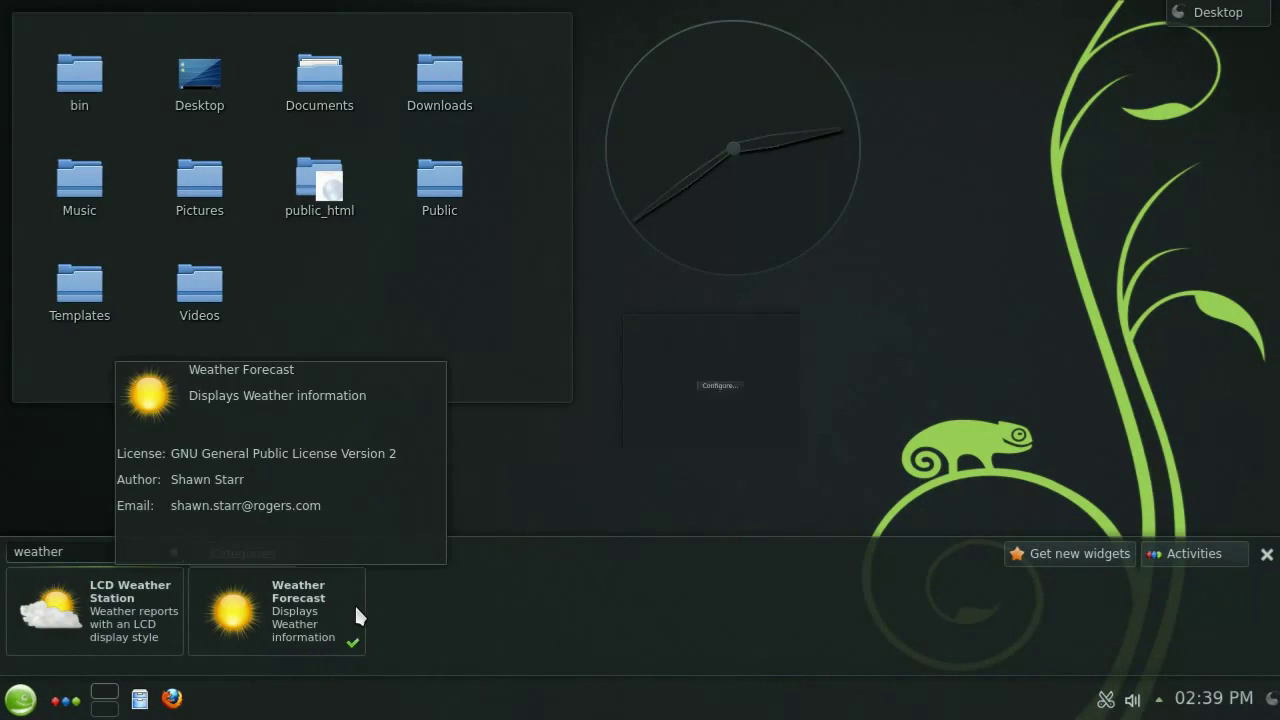
pyautogui.moveTo(905, 390)
pyautogui.click(1146, 443)
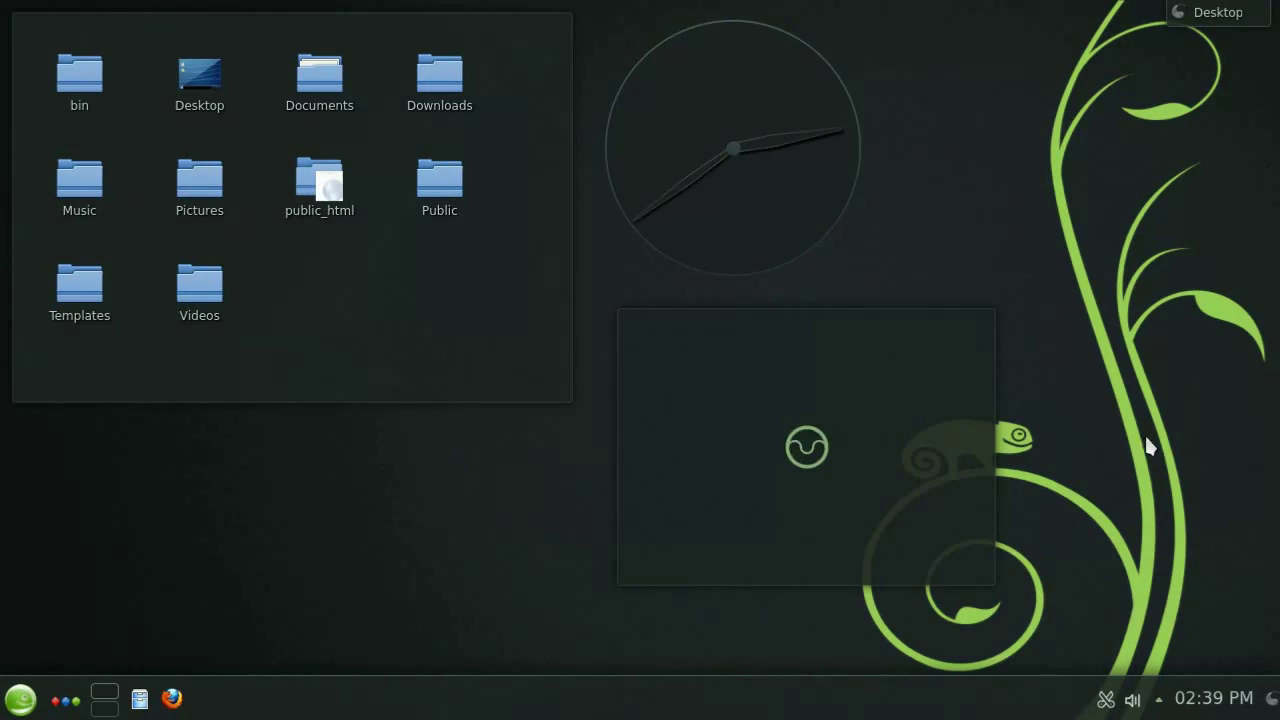
# Set the weather widget's location to Edmonton, Alberta and its temperature unit to Celsius °C
pyautogui.click(1007, 398)
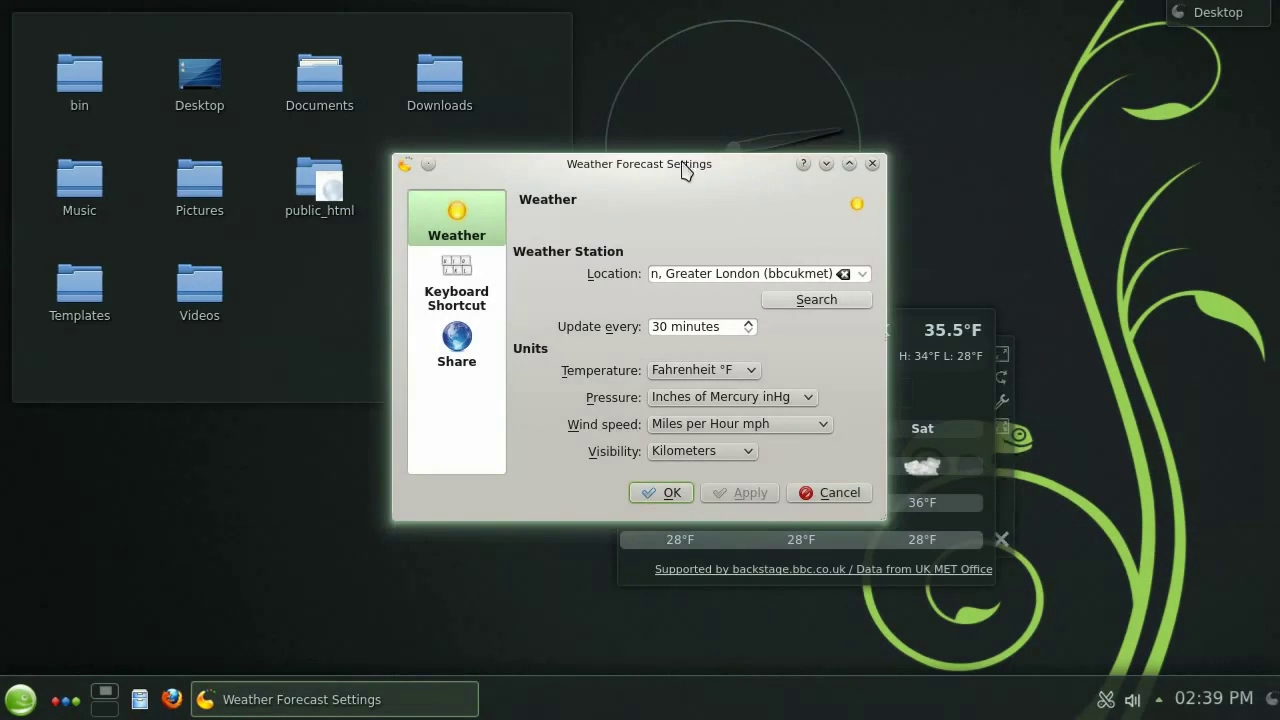
pyautogui.moveTo(680, 165); pyautogui.dragTo(222, 88)
pyautogui.click(368, 224)
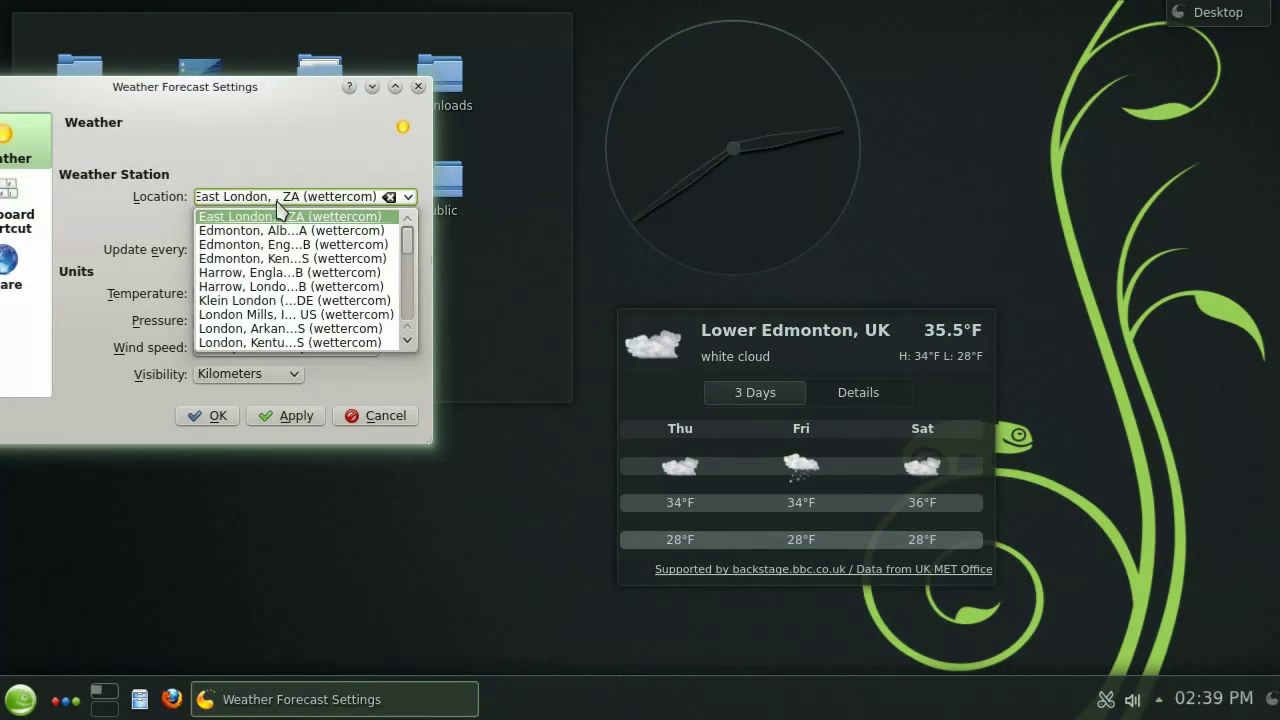
pyautogui.click(279, 230)
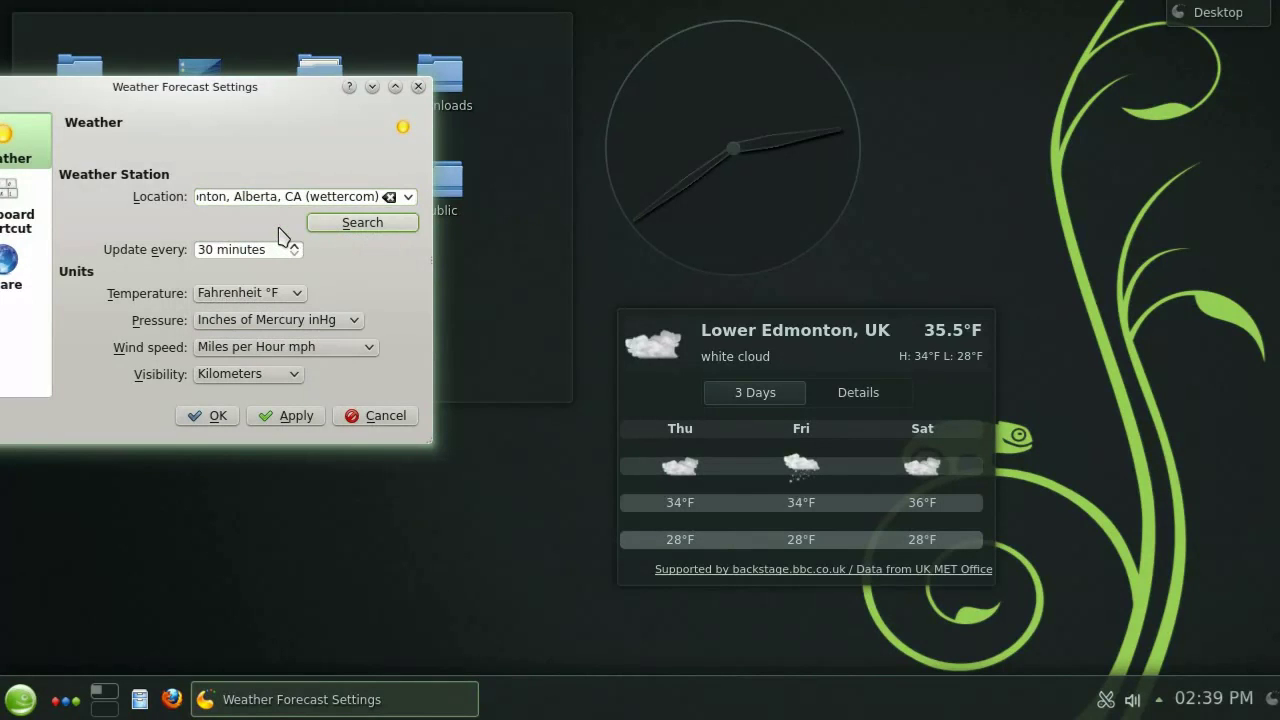
pyautogui.click(297, 293)
pyautogui.click(284, 314)
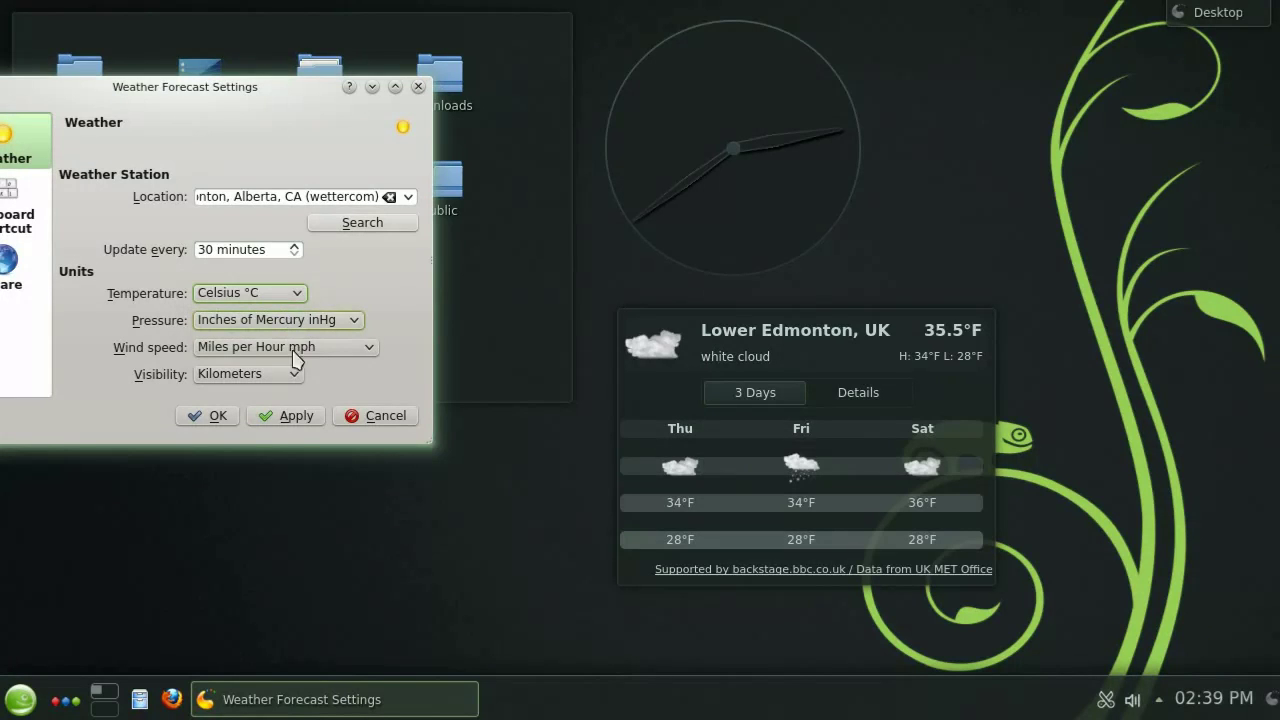
pyautogui.click(296, 415)
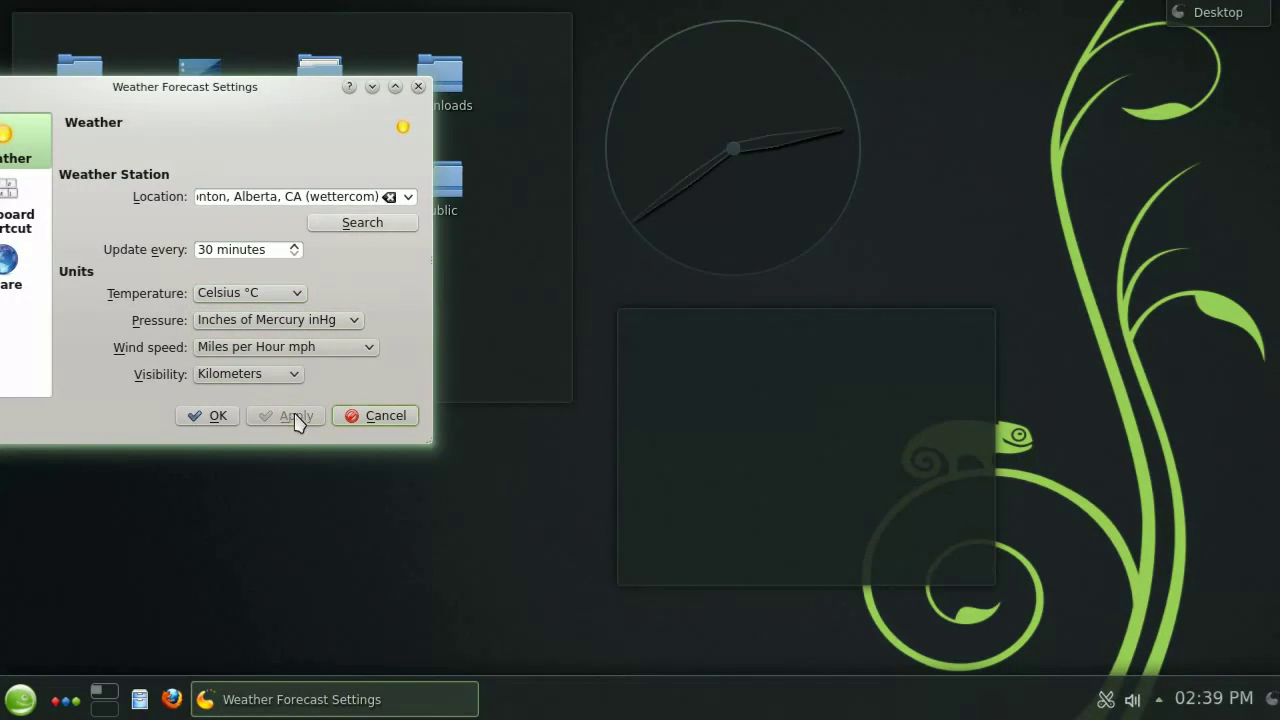
pyautogui.click(217, 416)
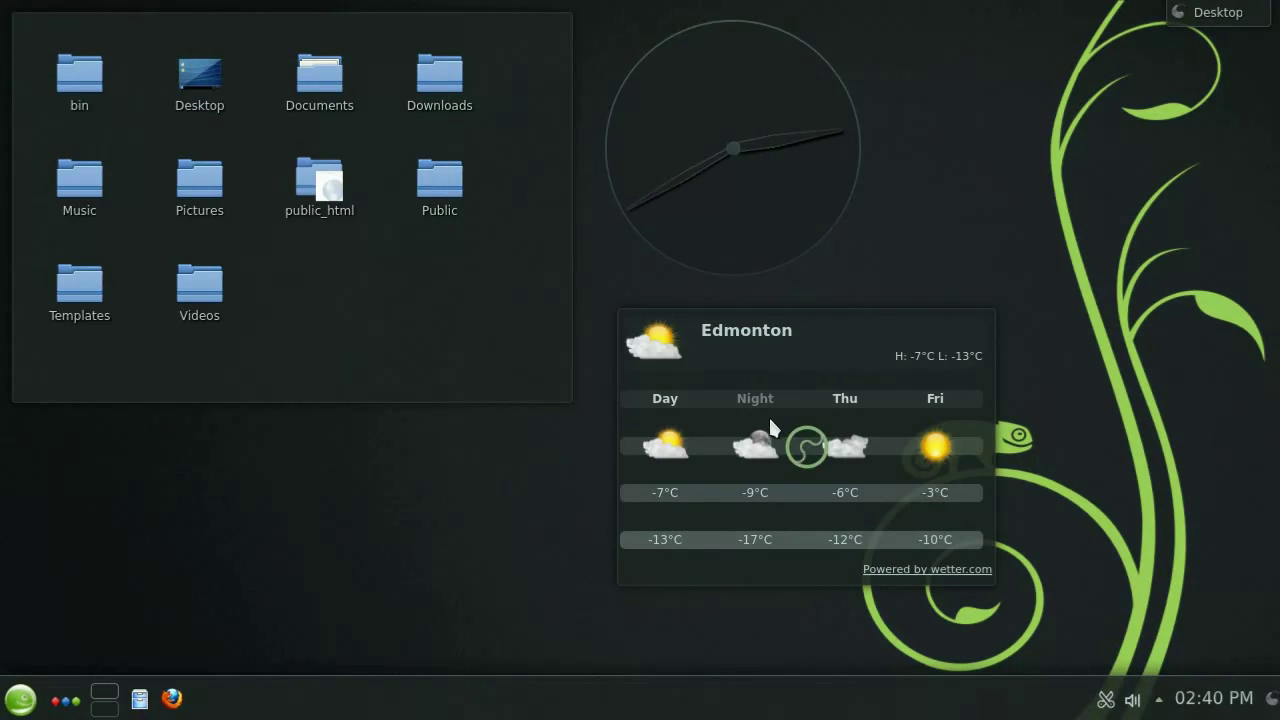
# Move the weather widget to the lower right and lock the desktop widgets via the toolbox
pyautogui.moveTo(778, 411)
pyautogui.moveTo(607, 485); pyautogui.dragTo(880, 555)
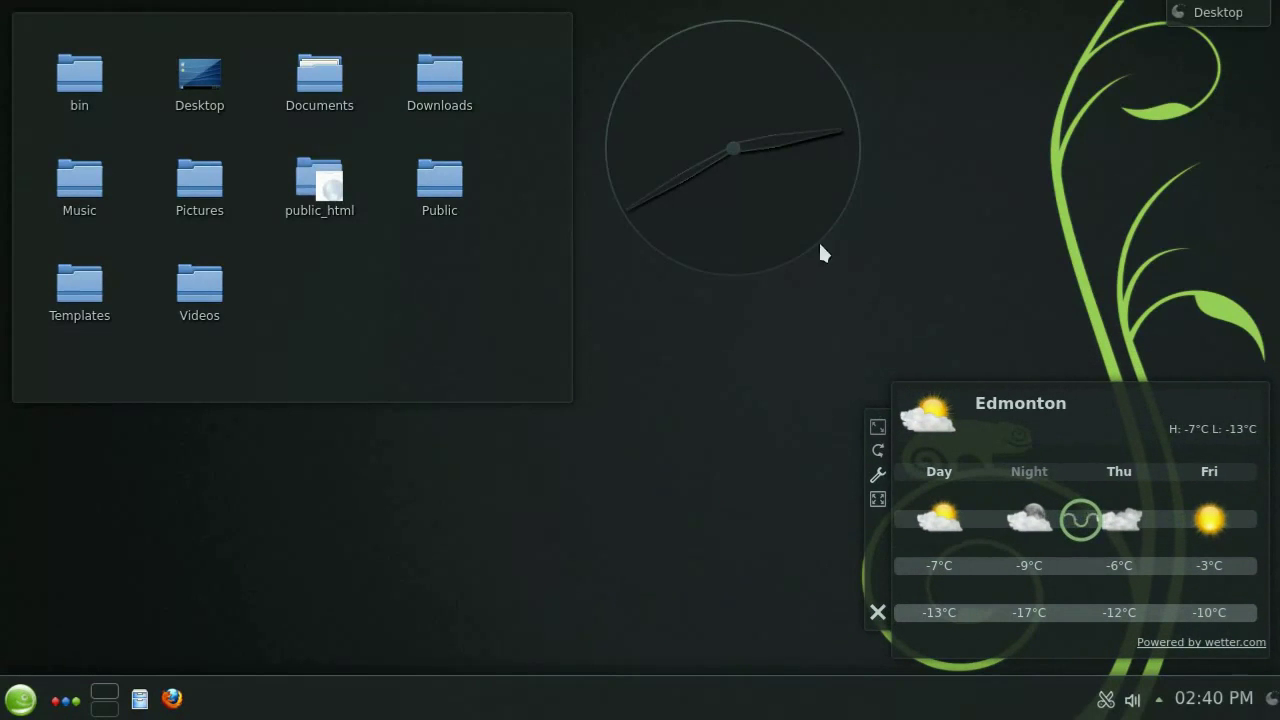
pyautogui.click(1204, 18)
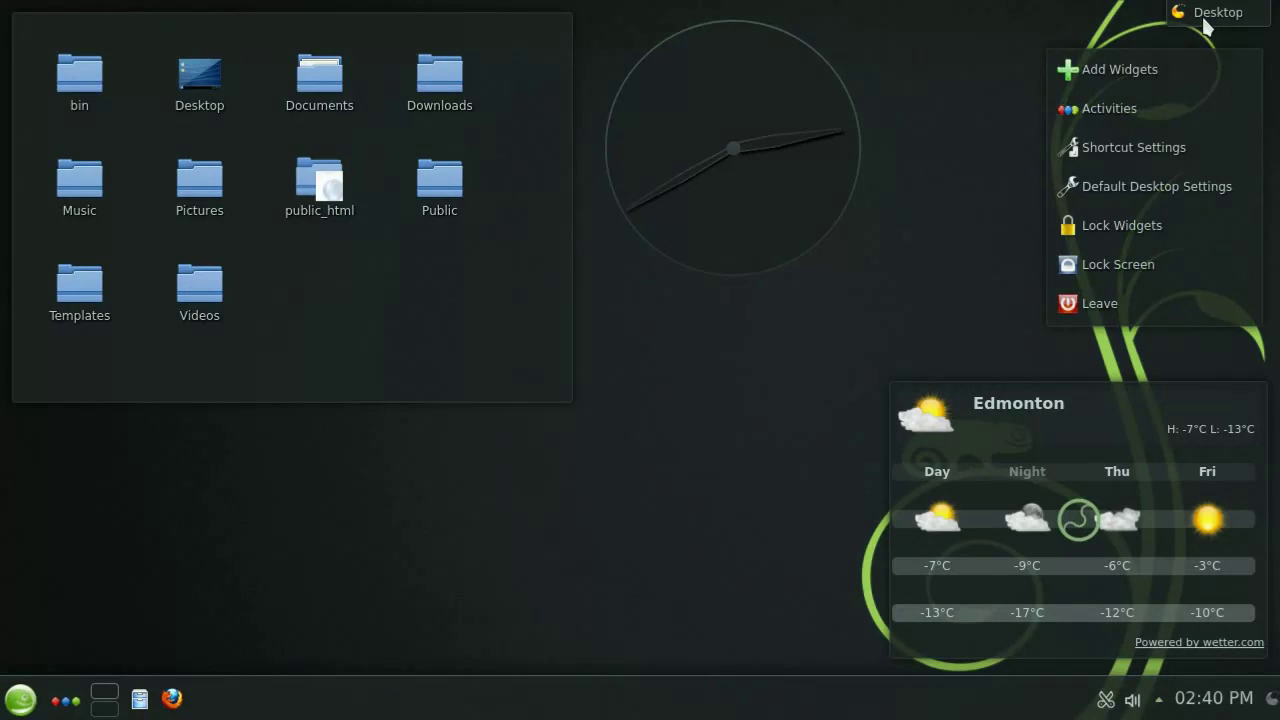
pyautogui.click(1154, 227)
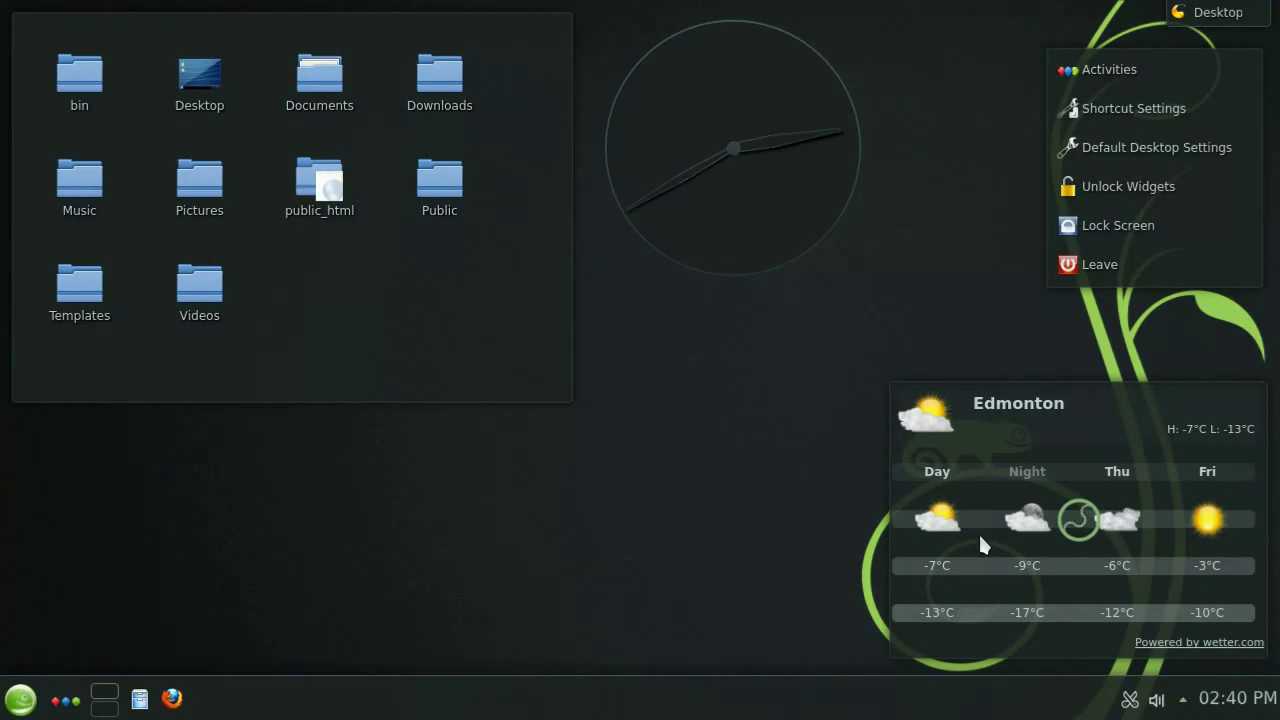
pyautogui.click(1208, 12)
pyautogui.click(1208, 12)
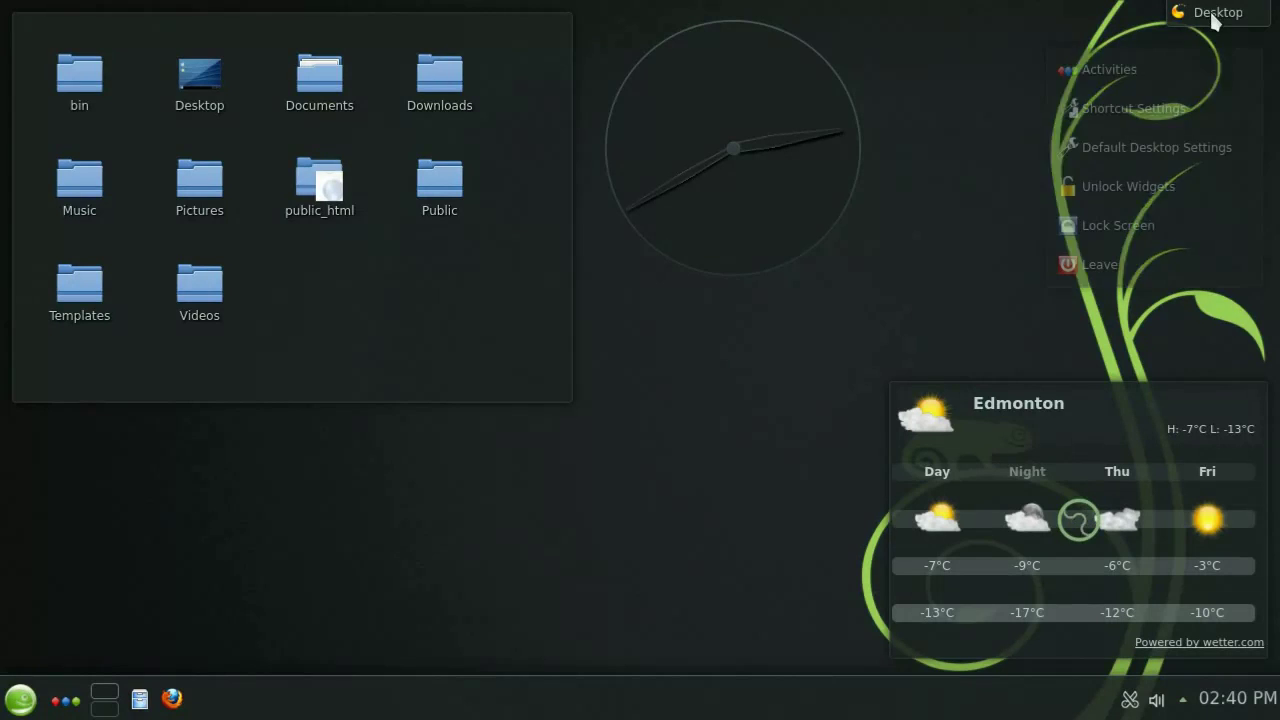
# Unlock the desktop widgets and launch Dolphin from the taskbar
pyautogui.click(1136, 186)
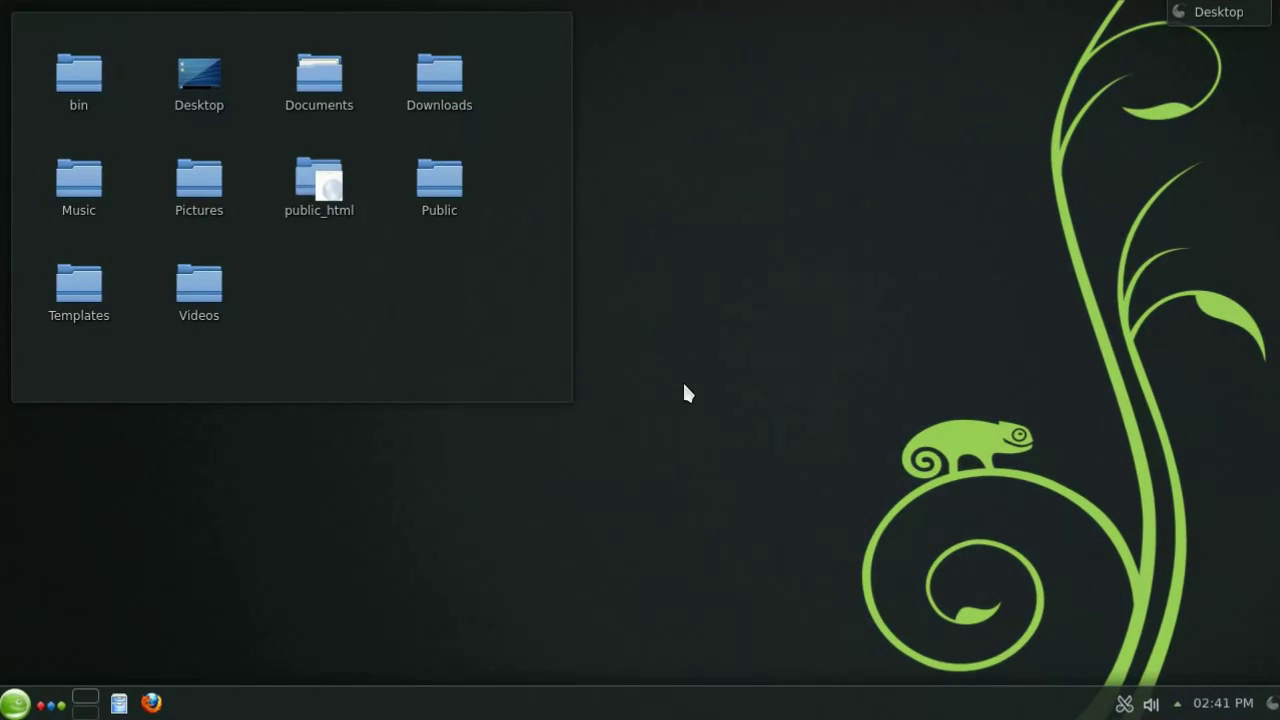
pyautogui.click(118, 704)
# Reposition the Dolphin window, visit Documents, then open the Home folder's Pictures
pyautogui.moveTo(316, 25); pyautogui.dragTo(753, 123)
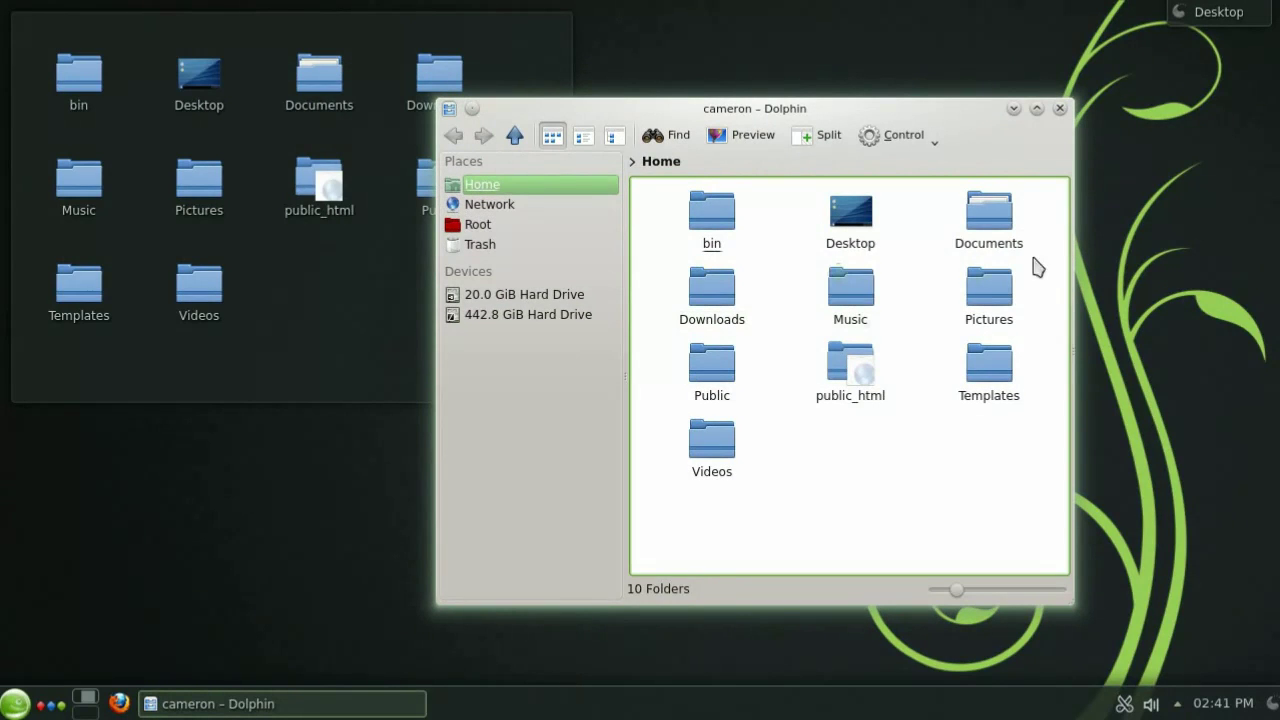
pyautogui.click(1015, 224)
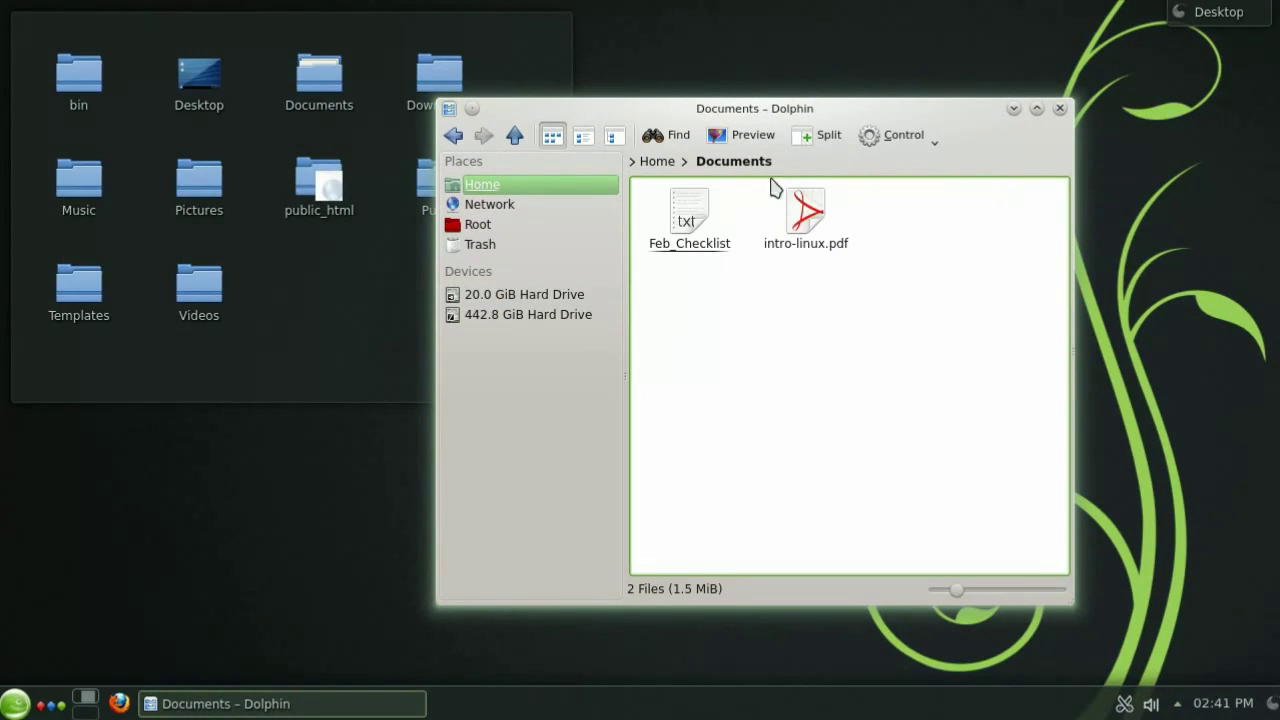
pyautogui.click(657, 162)
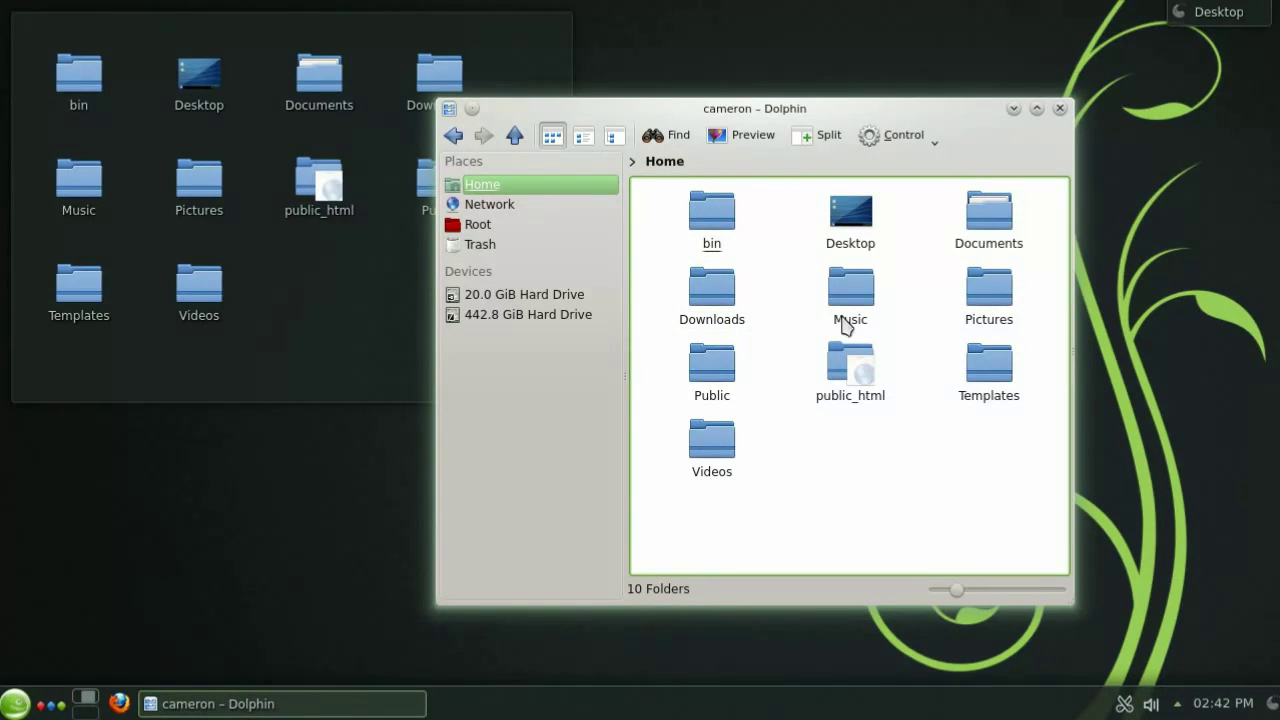
pyautogui.click(984, 305)
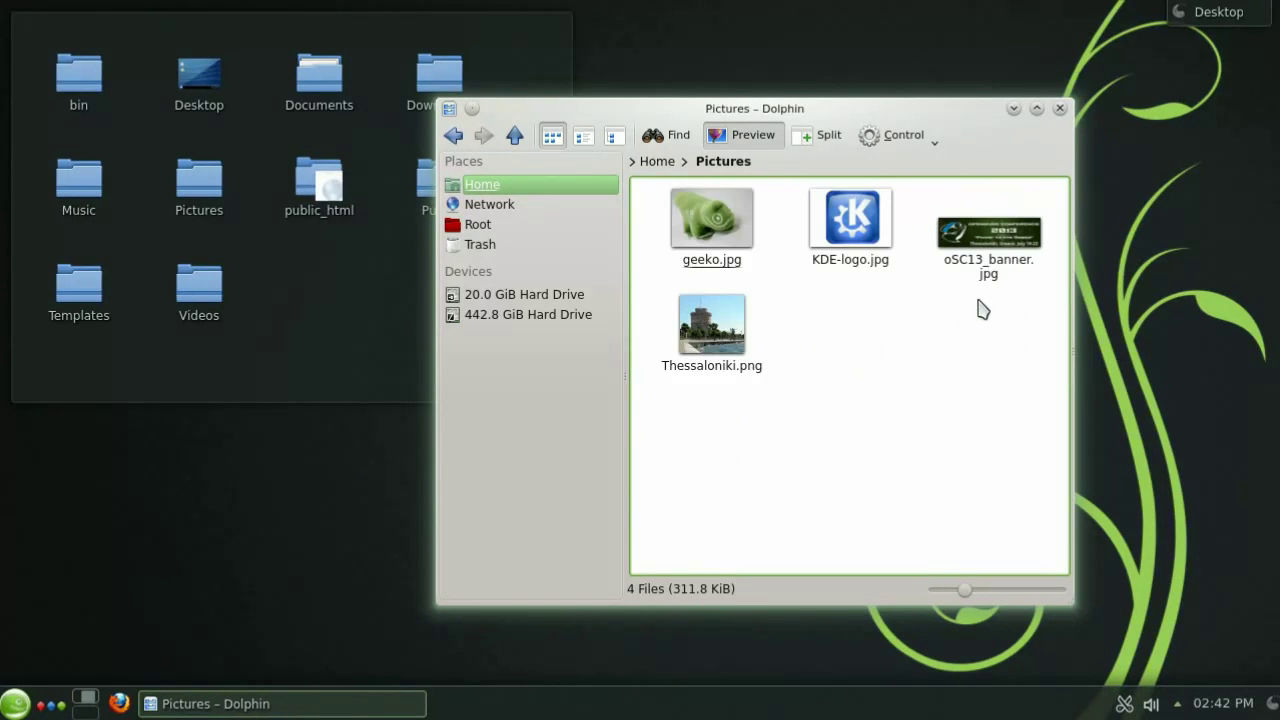
# Select geeko.jpg, KDE-logo.jpg and oSC13_banner.jpg together and view their context actions
pyautogui.keyDown('ctrl'); pyautogui.click(711, 222); pyautogui.keyUp('ctrl')
pyautogui.keyDown('ctrl'); pyautogui.click(878, 233); pyautogui.keyUp('ctrl')
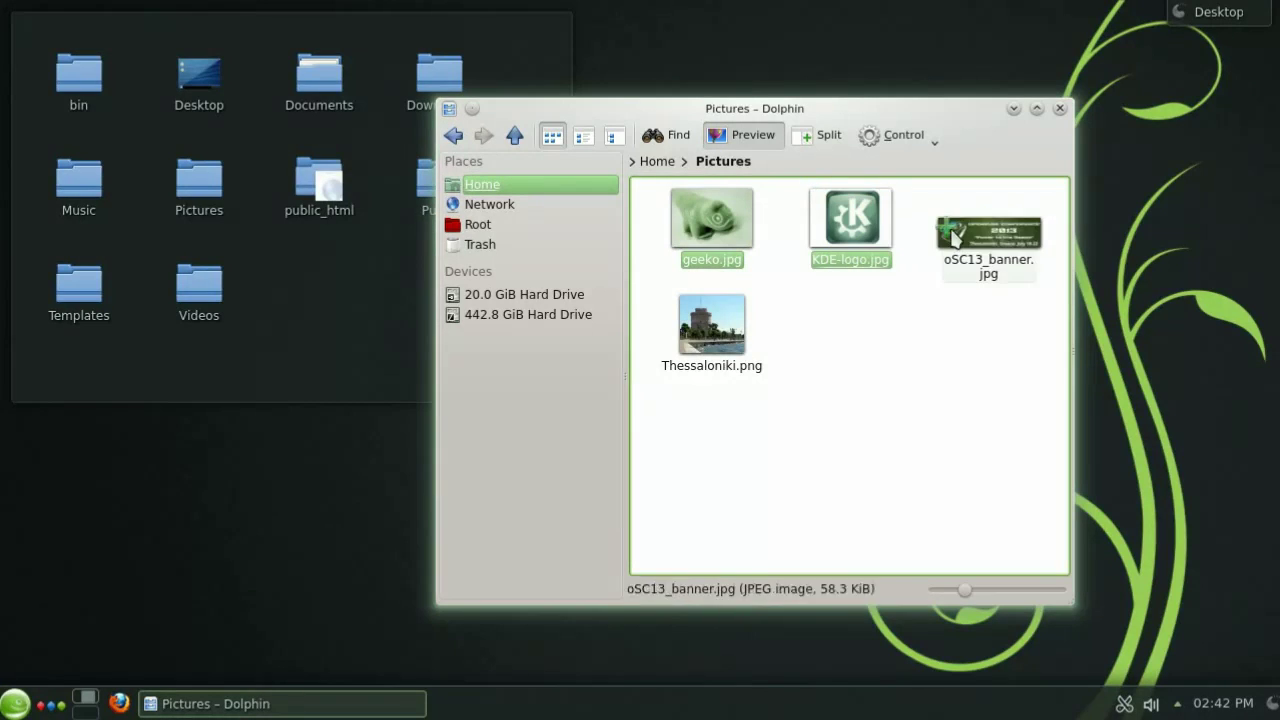
pyautogui.click(957, 382)
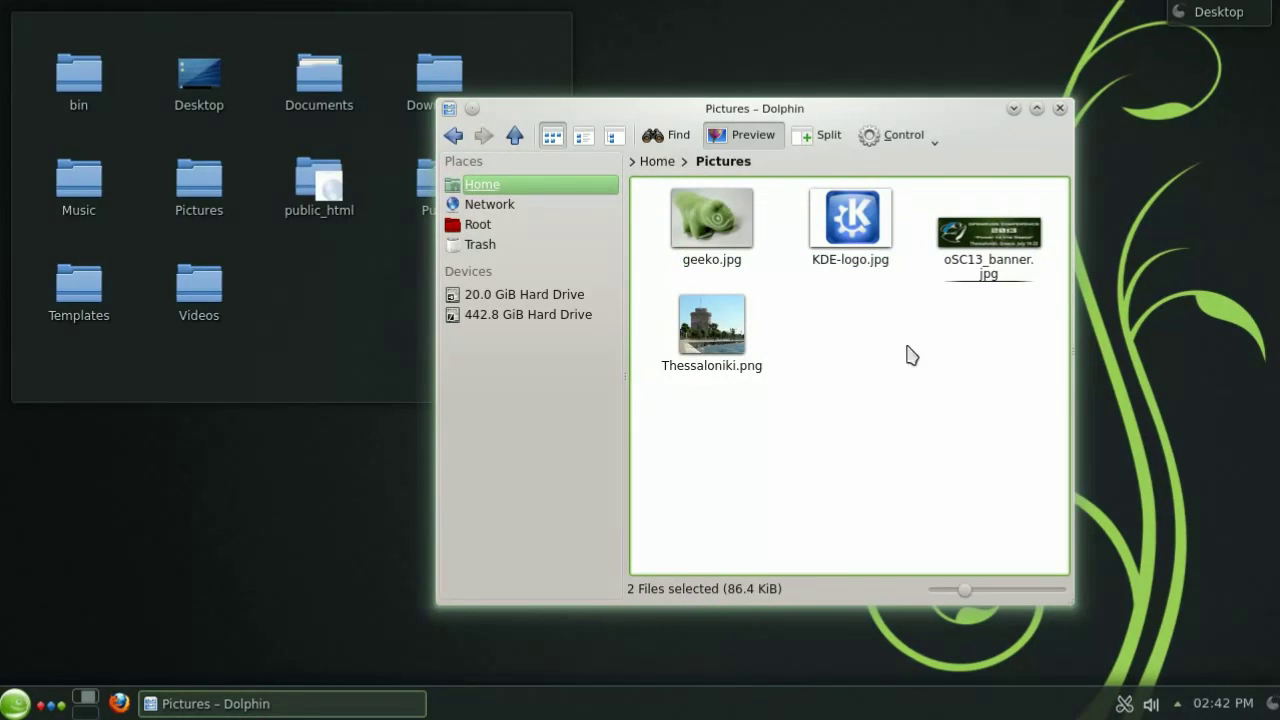
pyautogui.click(677, 196)
pyautogui.click(818, 197)
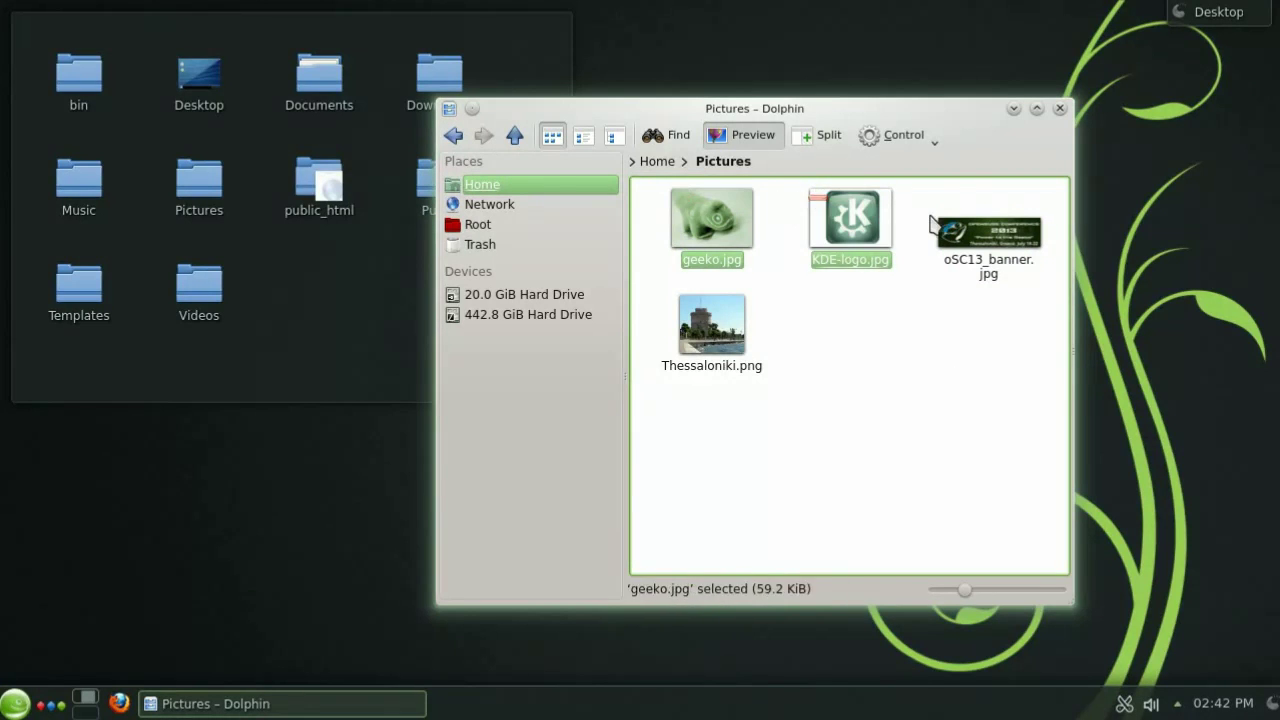
pyautogui.click(945, 226)
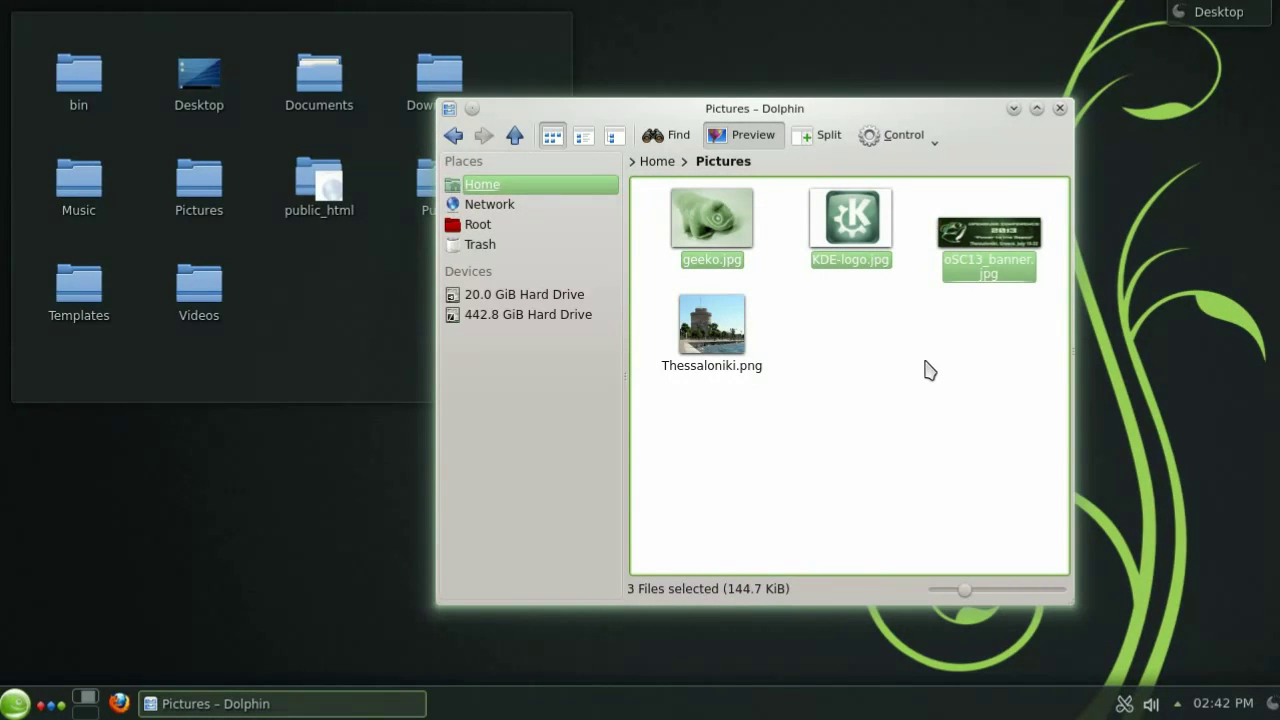
pyautogui.rightClick(716, 241)
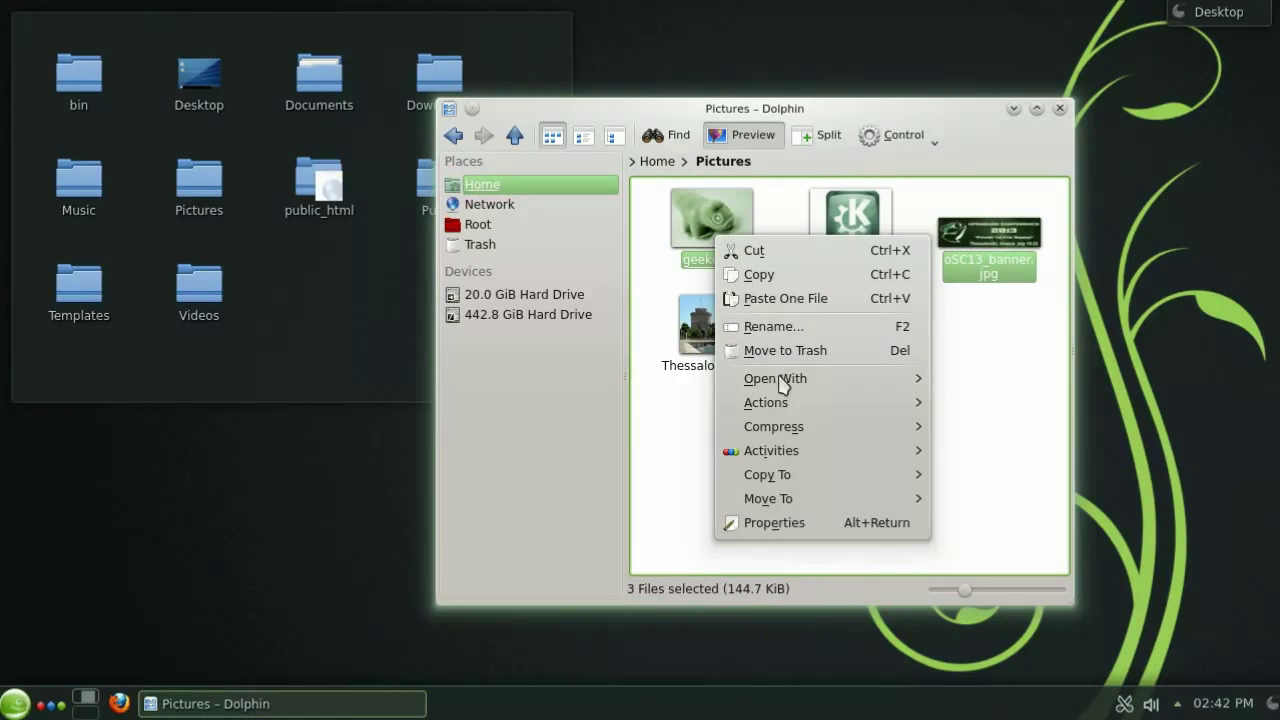
pyautogui.click(672, 500)
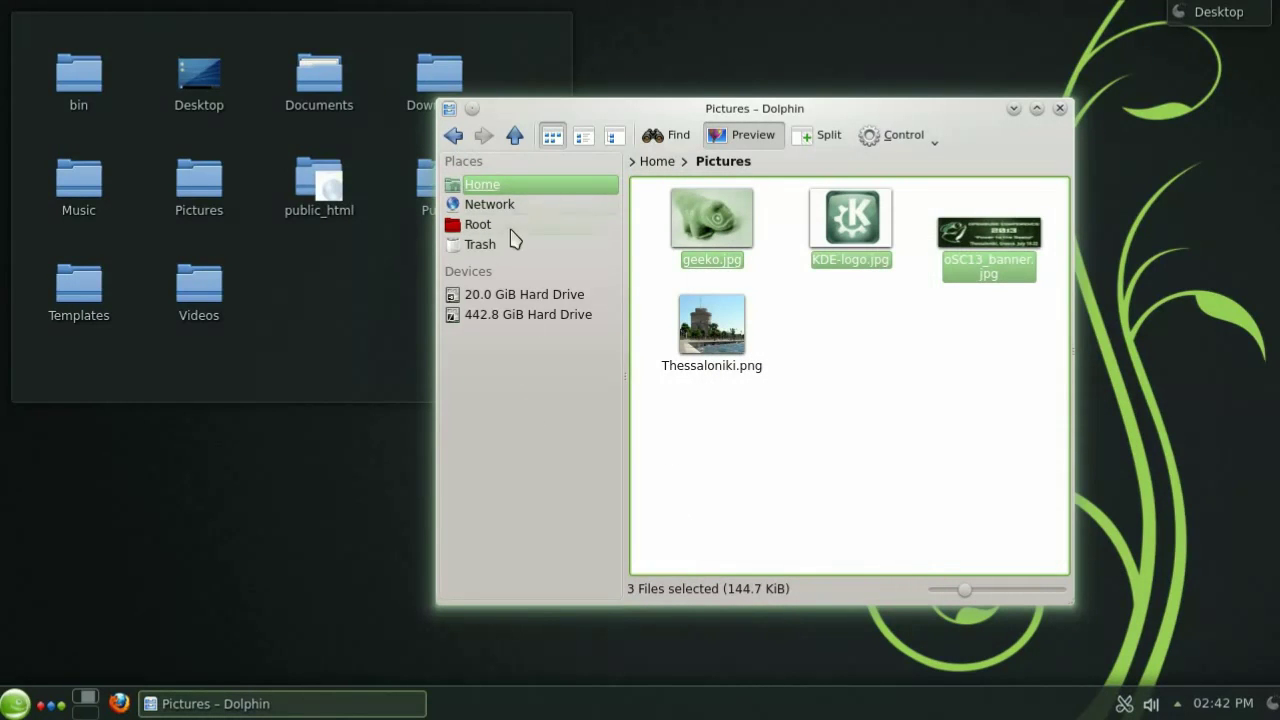
# Drag Home's Videos folder into Places, then edit the entry to use the folder-video icon
pyautogui.click(665, 162)
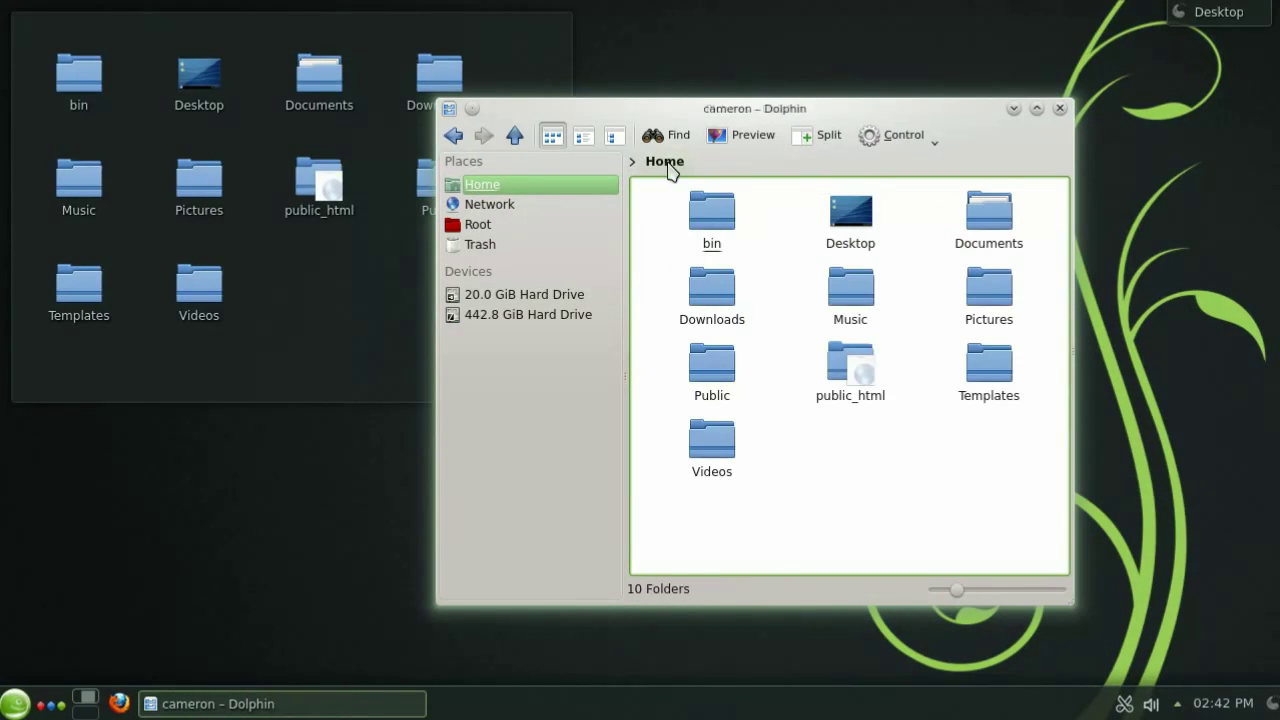
pyautogui.moveTo(720, 455); pyautogui.dragTo(549, 263)
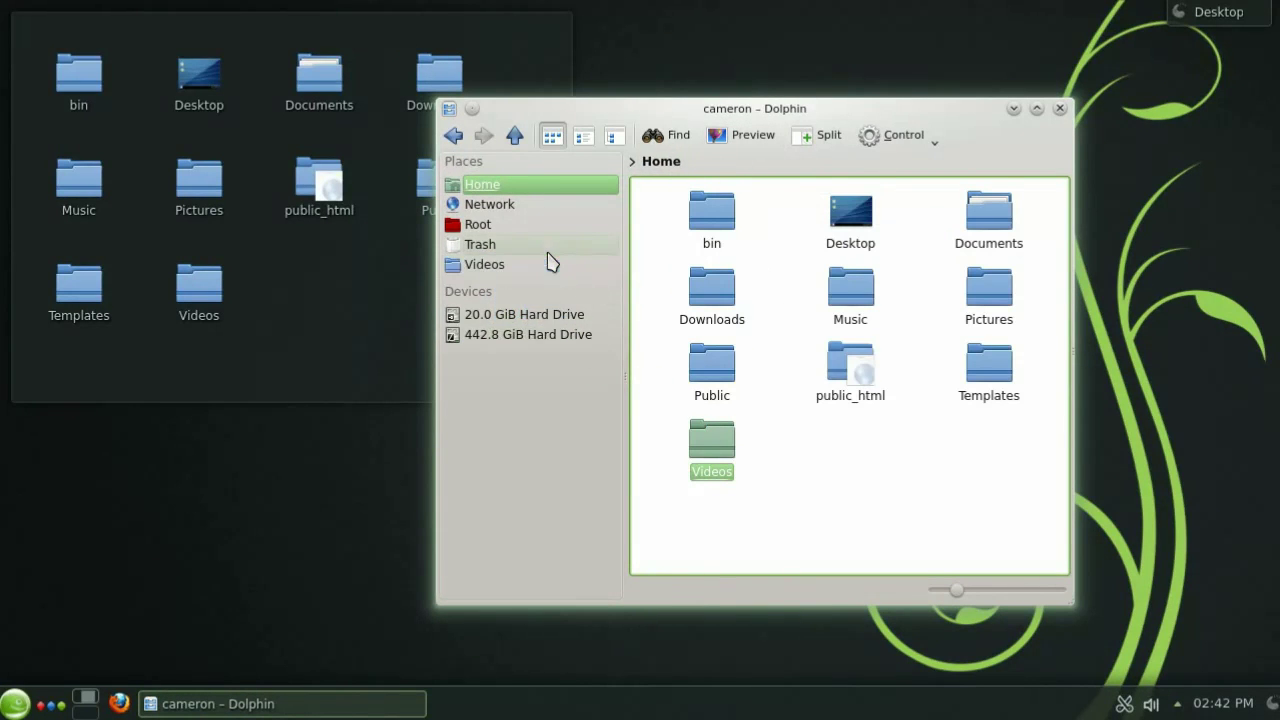
pyautogui.rightClick(491, 268)
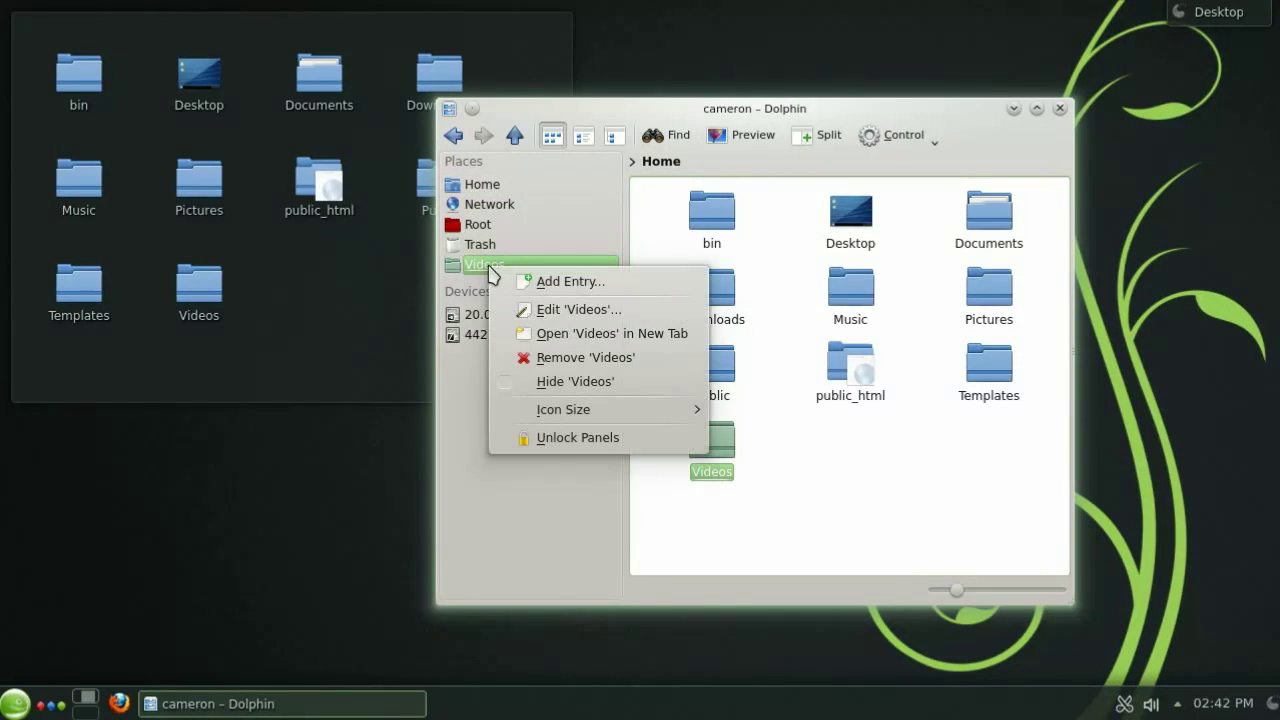
pyautogui.click(600, 310)
pyautogui.click(708, 362)
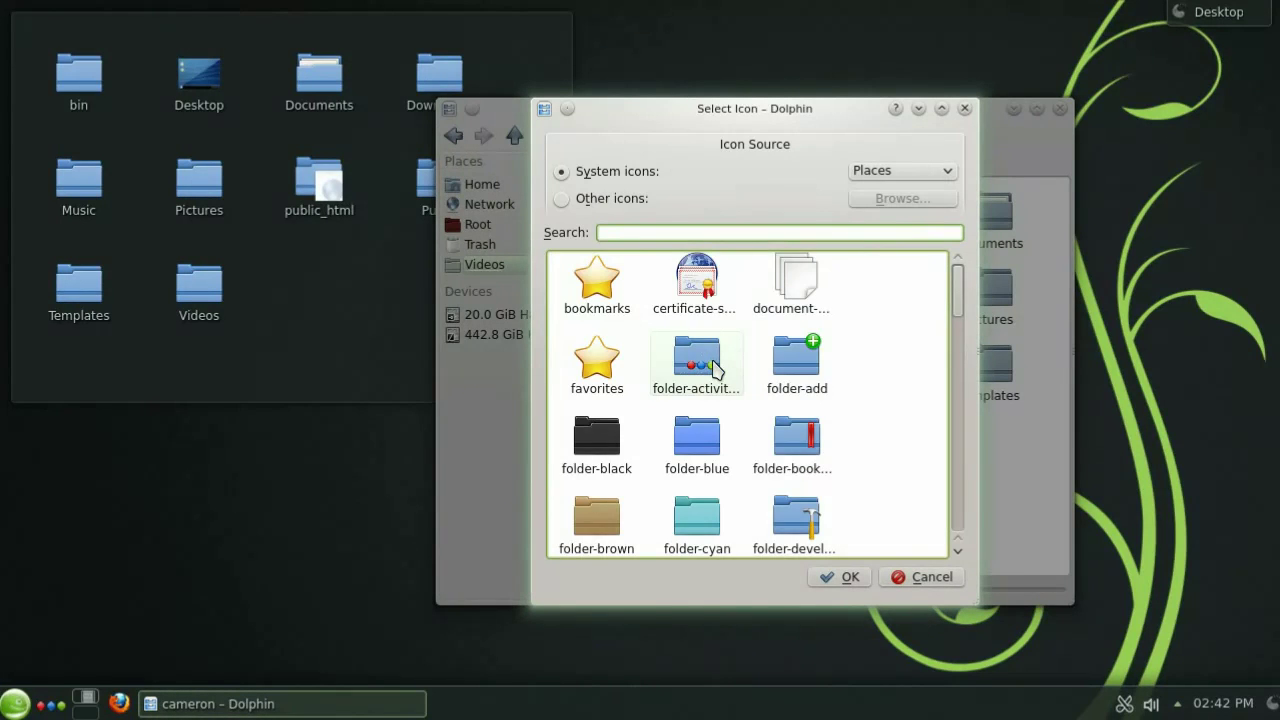
pyautogui.write('video')
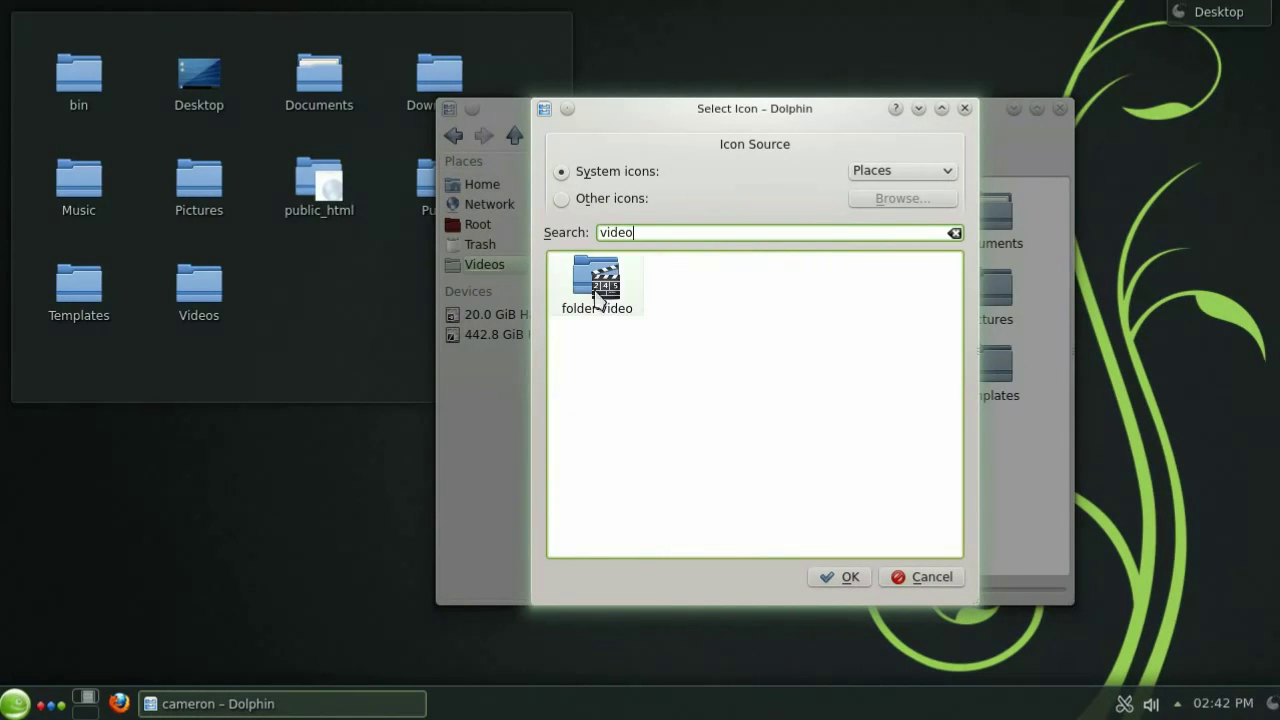
pyautogui.doubleClick(600, 275)
pyautogui.click(829, 435)
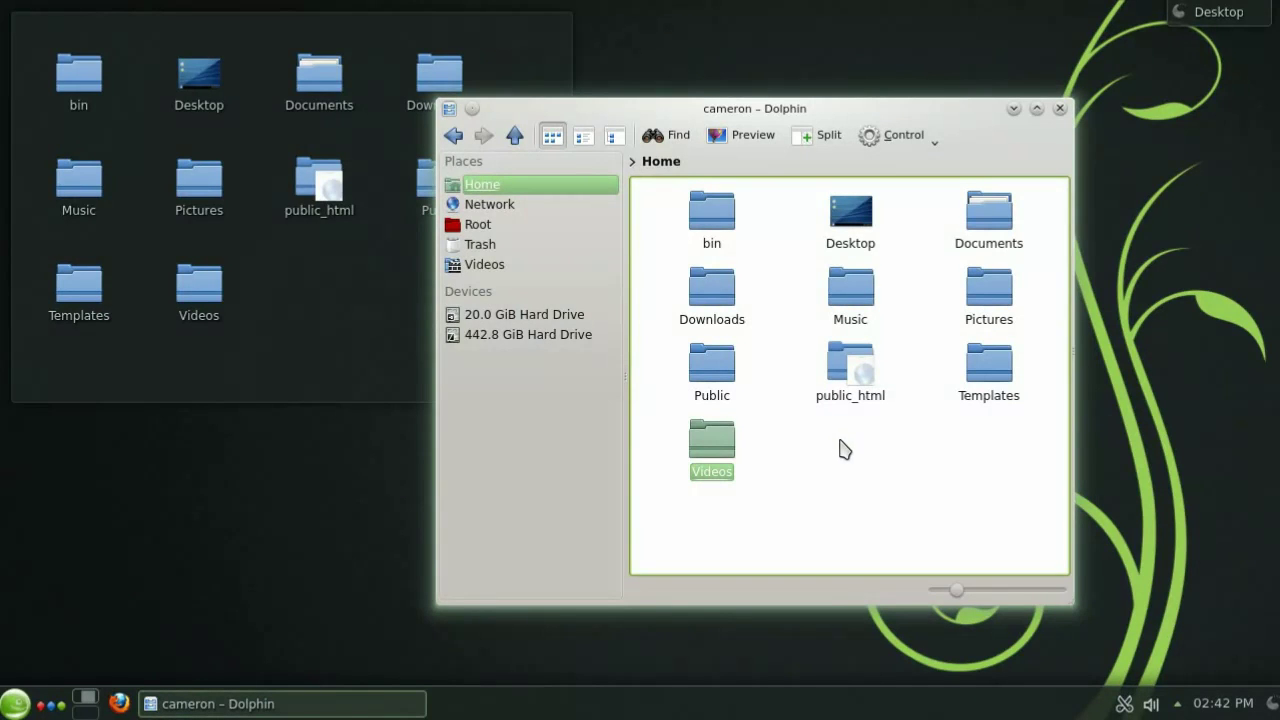
pyautogui.click(855, 472)
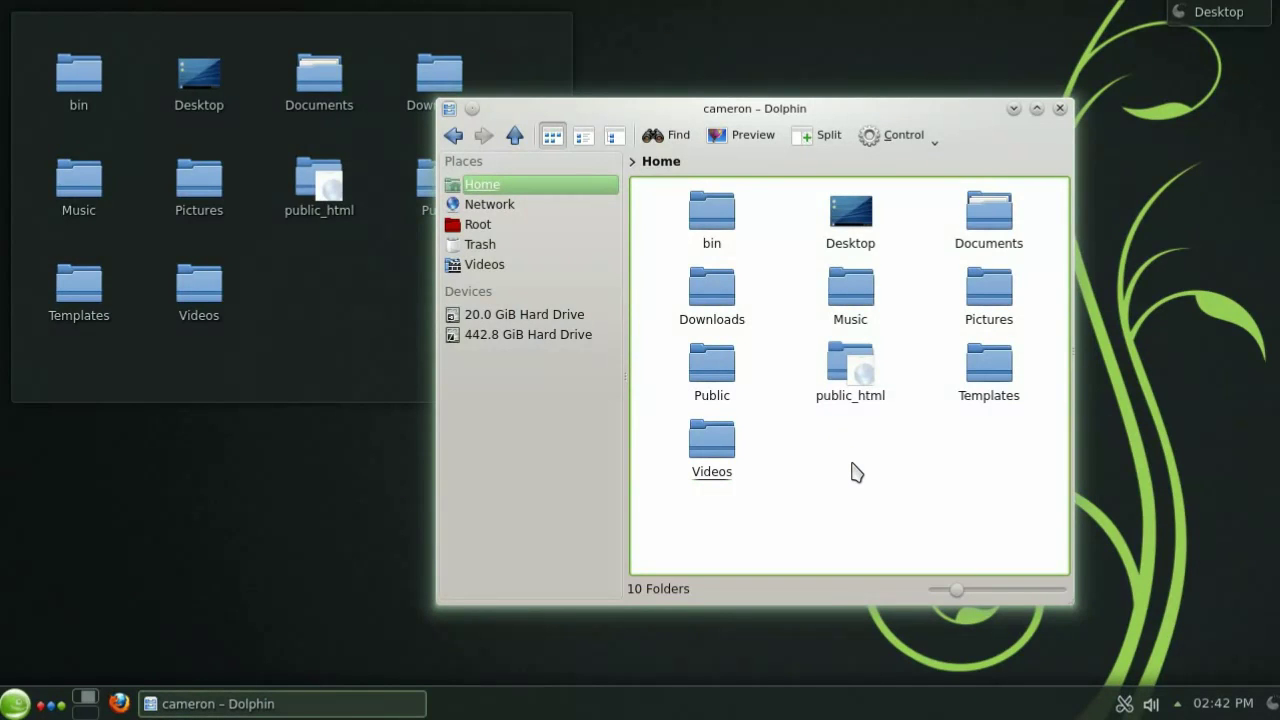
# Split Dolphin maximized, with Documents in the right pane and Pictures in the left
pyautogui.moveTo(822, 133); pyautogui.dragTo(722, 90)
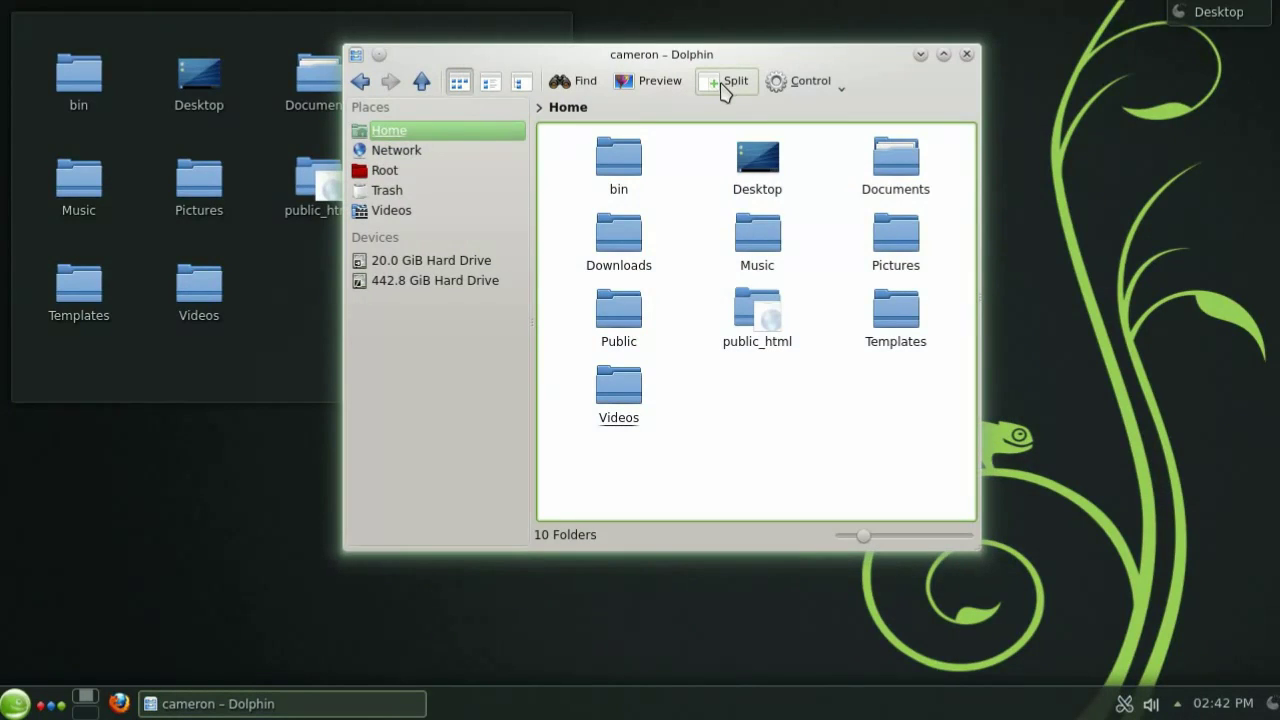
pyautogui.click(727, 82)
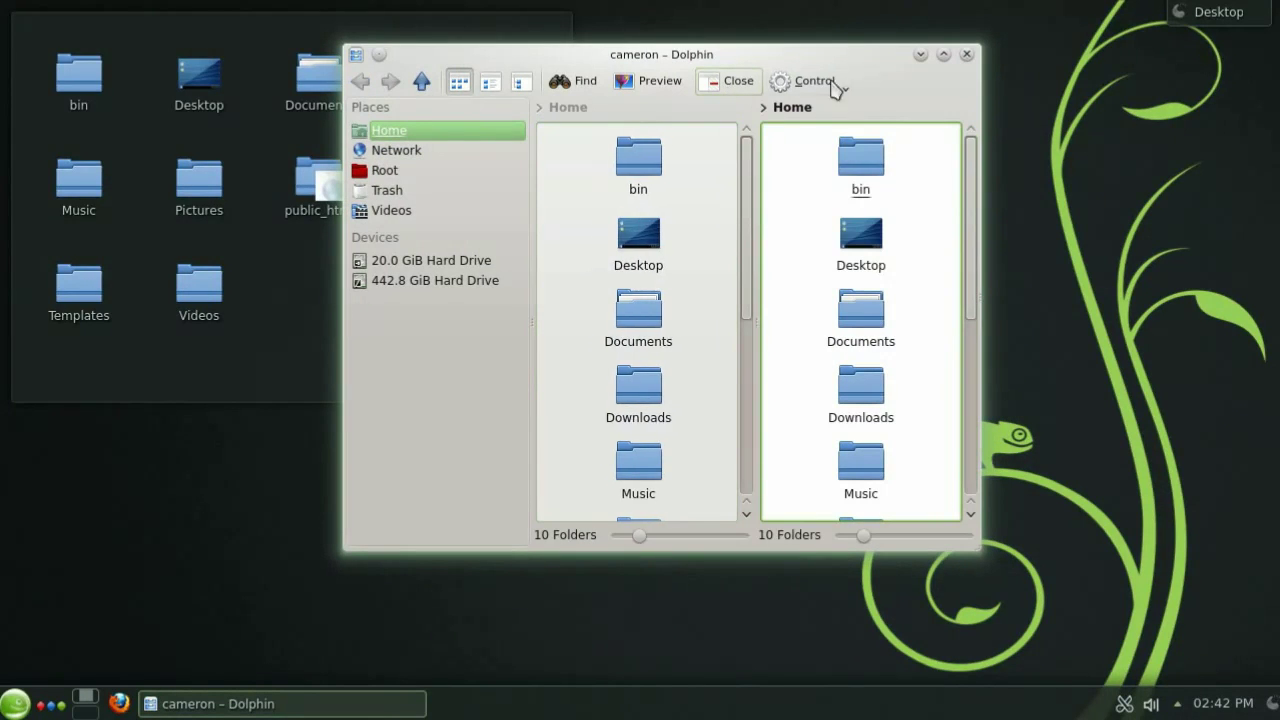
pyautogui.click(942, 54)
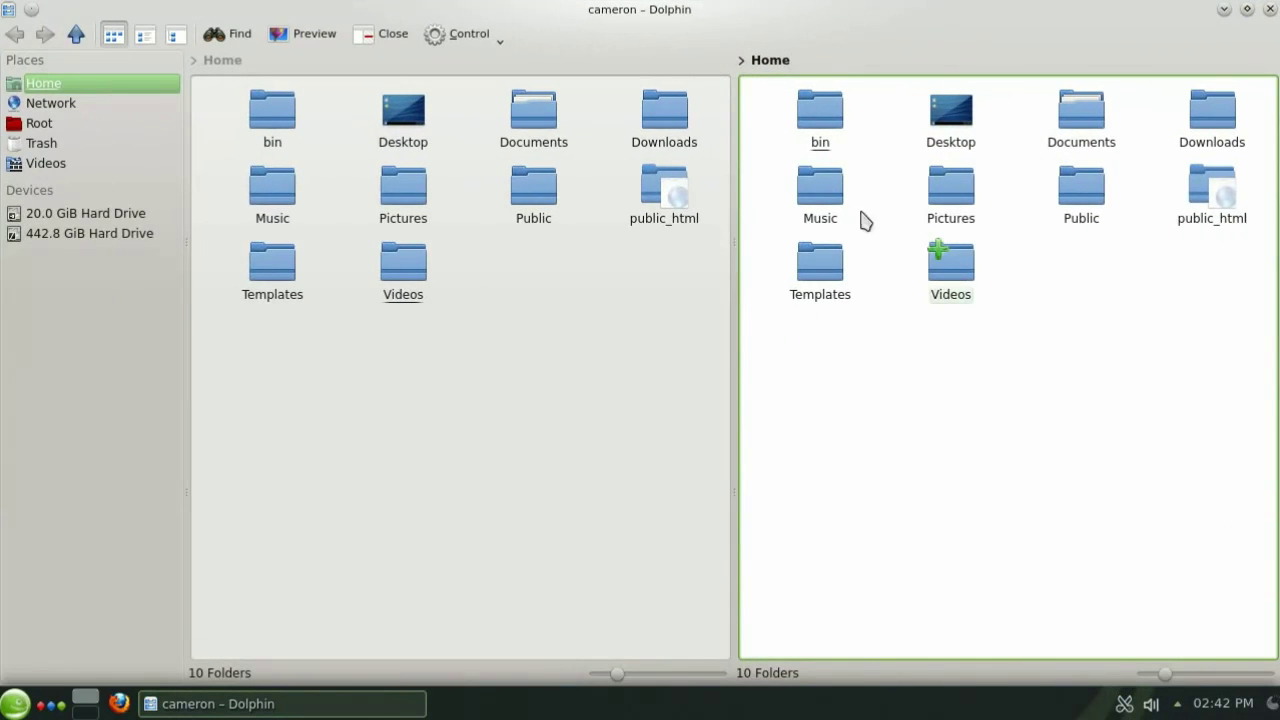
pyautogui.click(530, 485)
pyautogui.click(971, 403)
pyautogui.click(1080, 128)
pyautogui.click(397, 205)
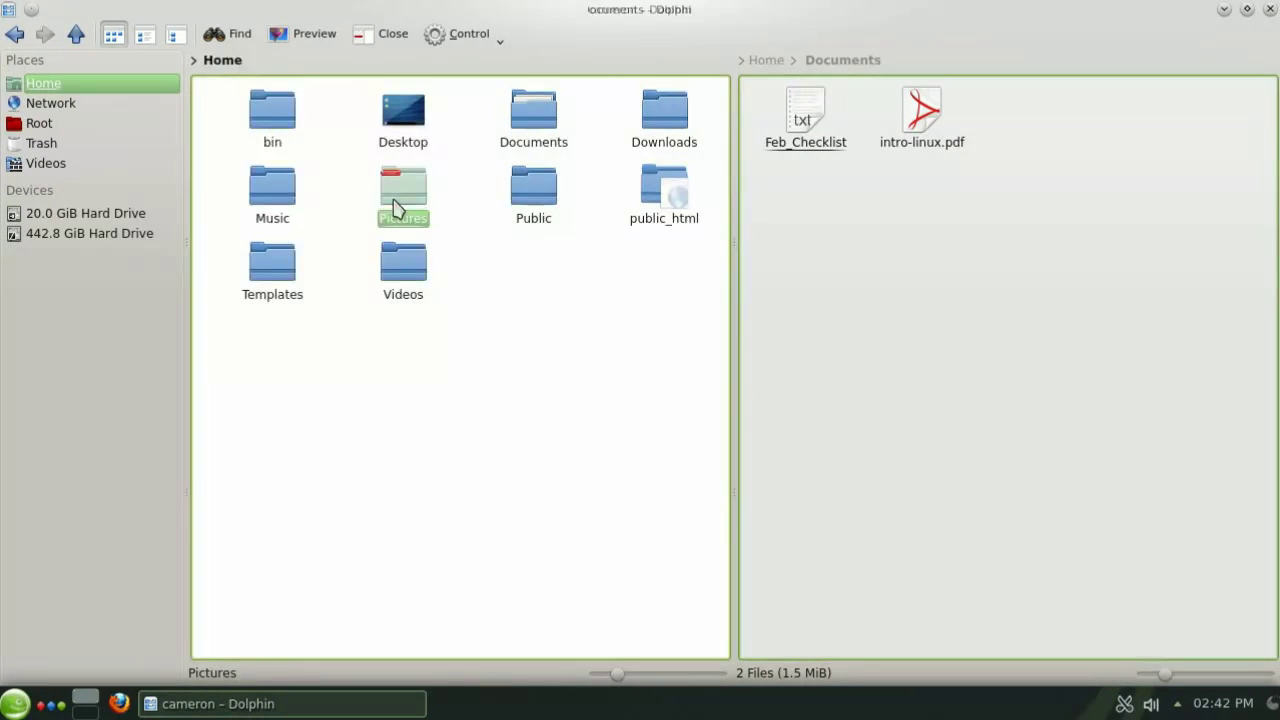
# Close the Documents pane, restore the window size, enlarge the Pictures thumbnails, then close Dolphin
pyautogui.click(988, 240)
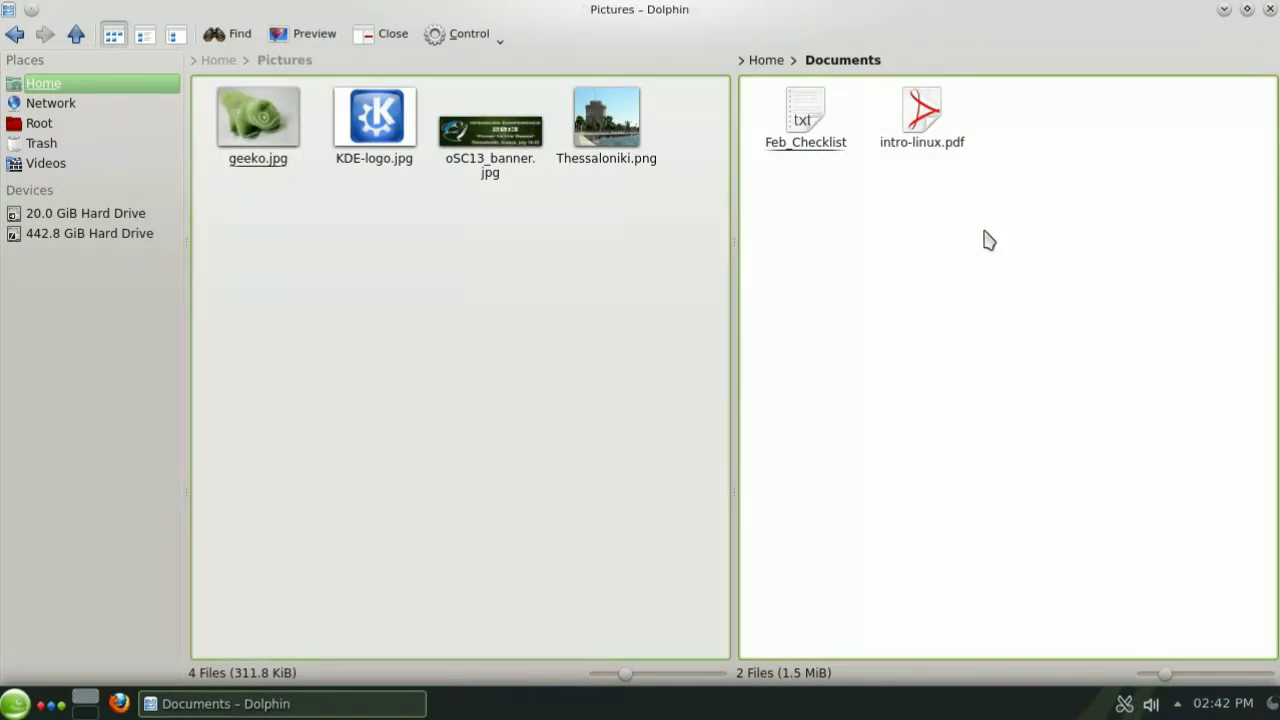
pyautogui.click(395, 36)
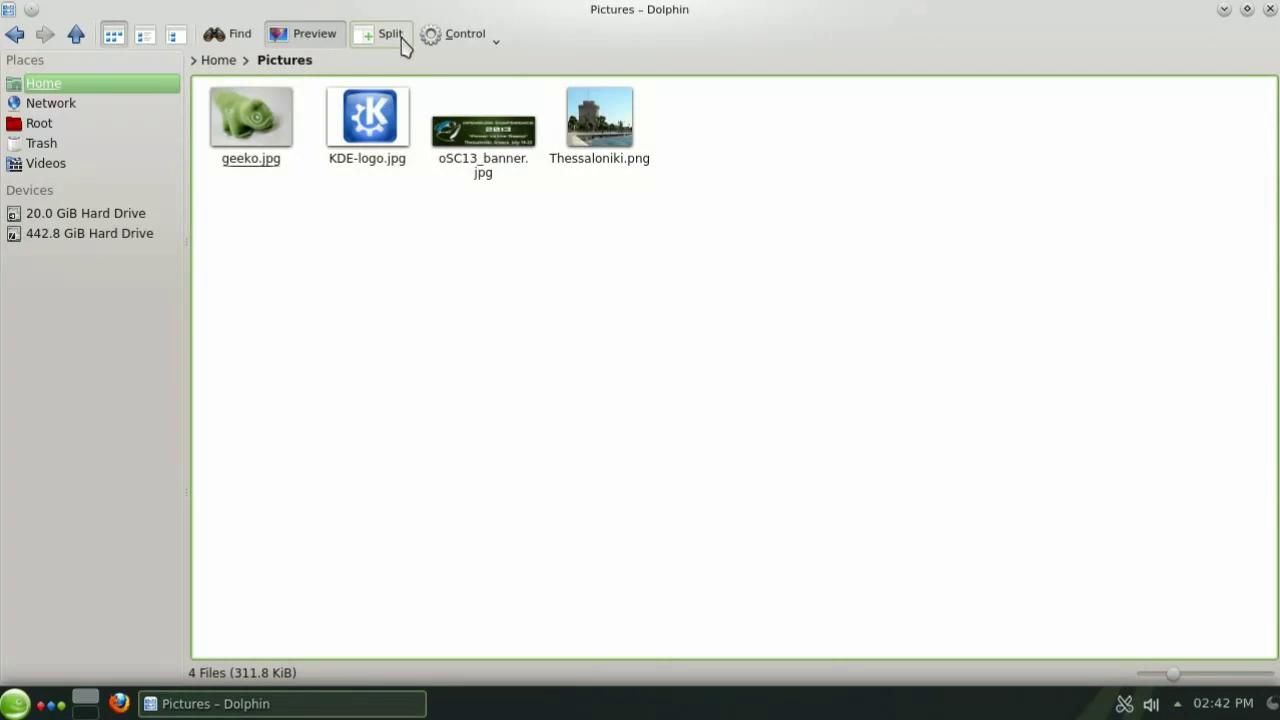
pyautogui.doubleClick(680, 18)
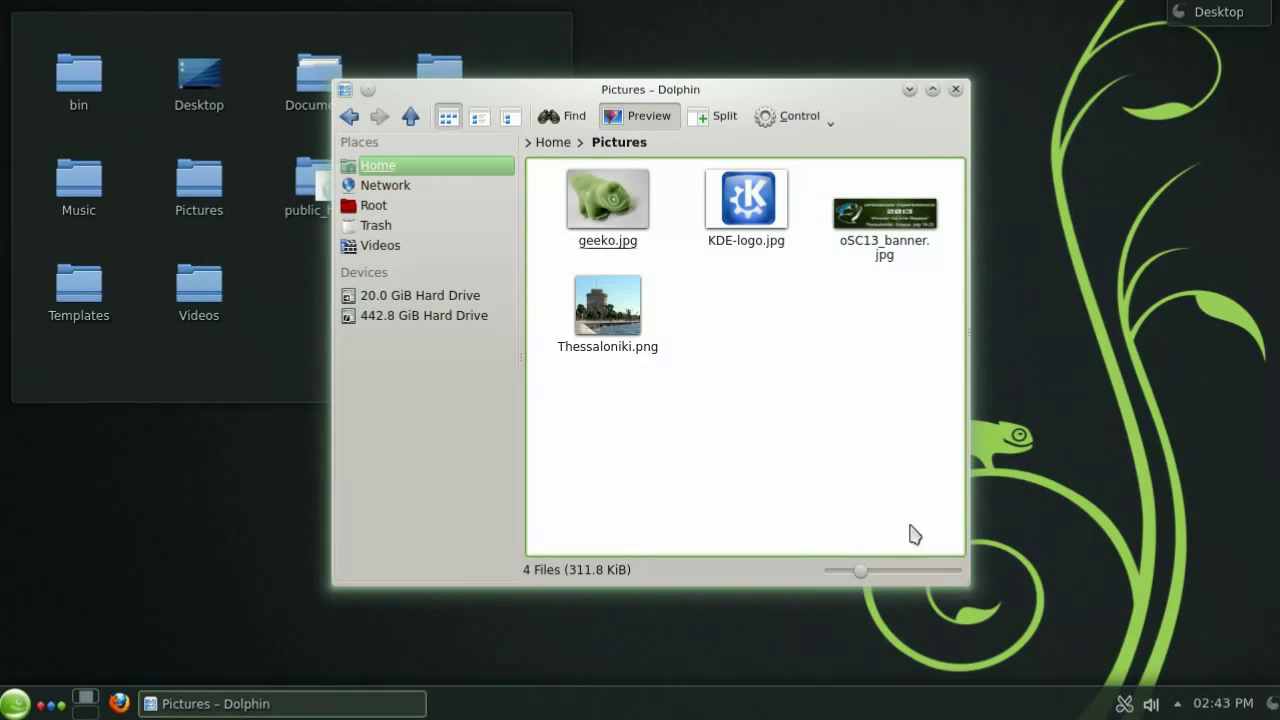
pyautogui.moveTo(862, 575); pyautogui.dragTo(876, 575)
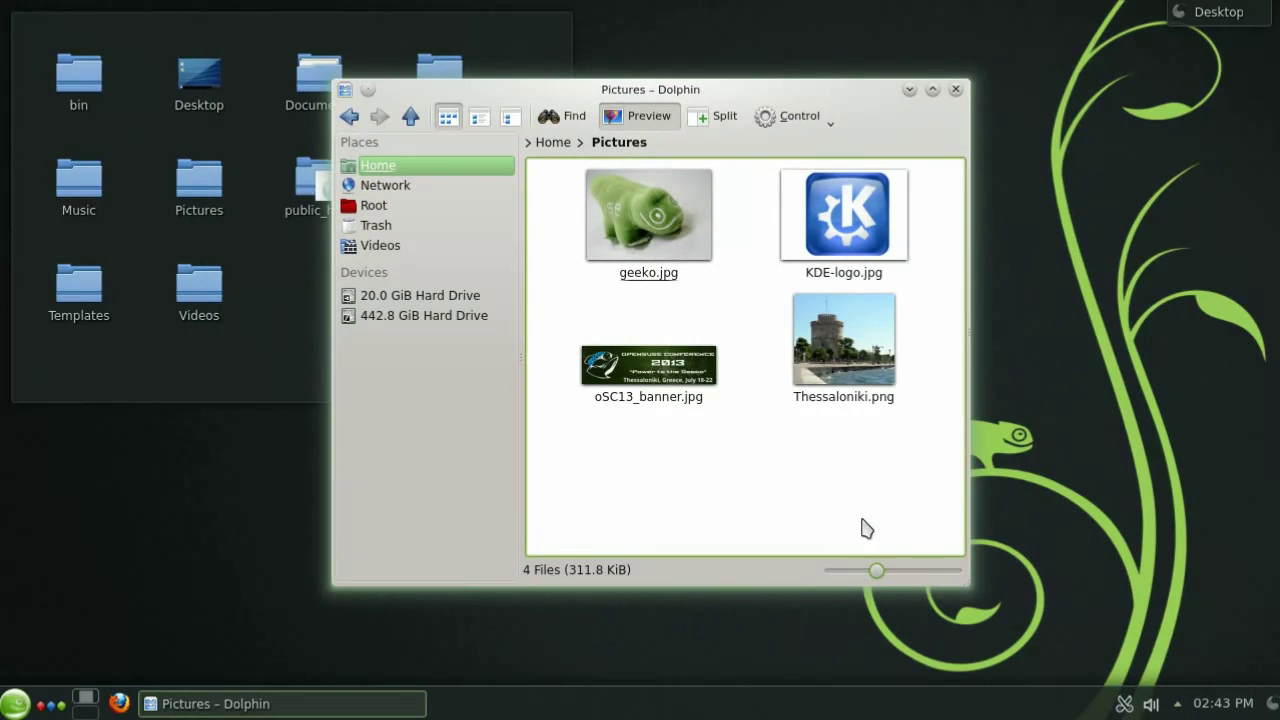
pyautogui.click(955, 90)
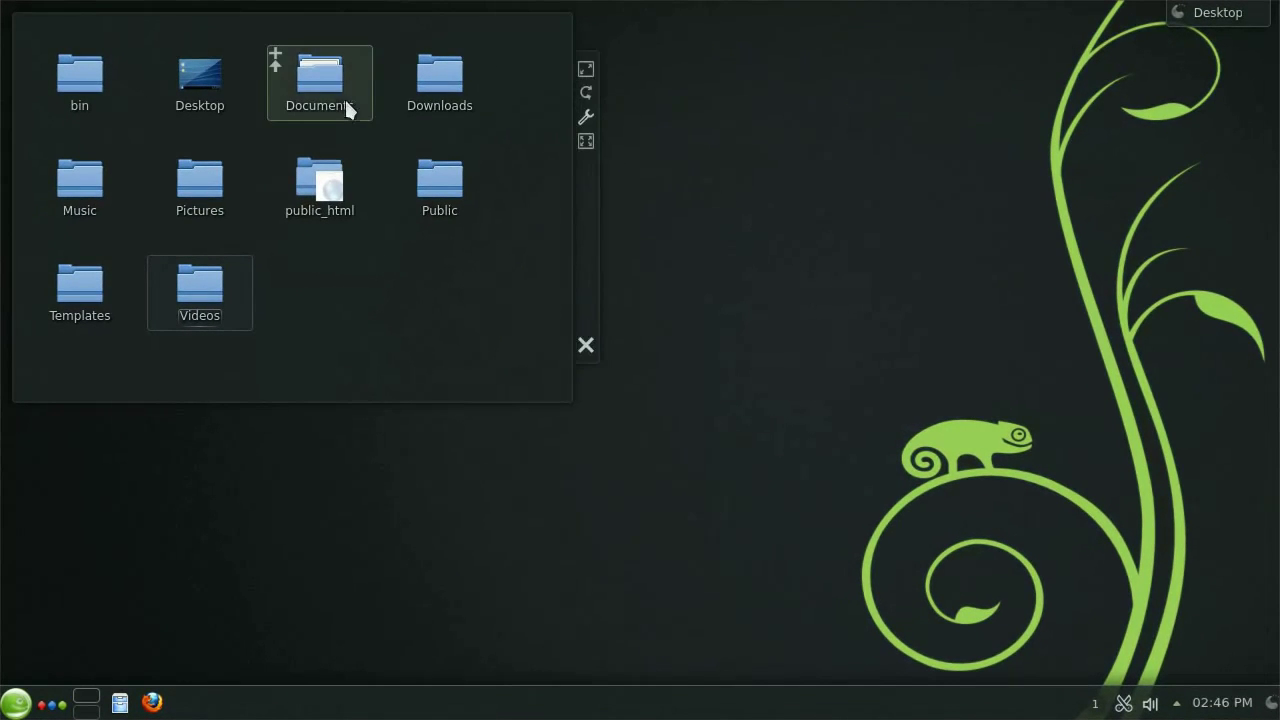
# Open the Documents and Pictures folders from Folder View in separate, rearranged windows
pyautogui.click(340, 100)
pyautogui.moveTo(391, 34); pyautogui.dragTo(991, 161)
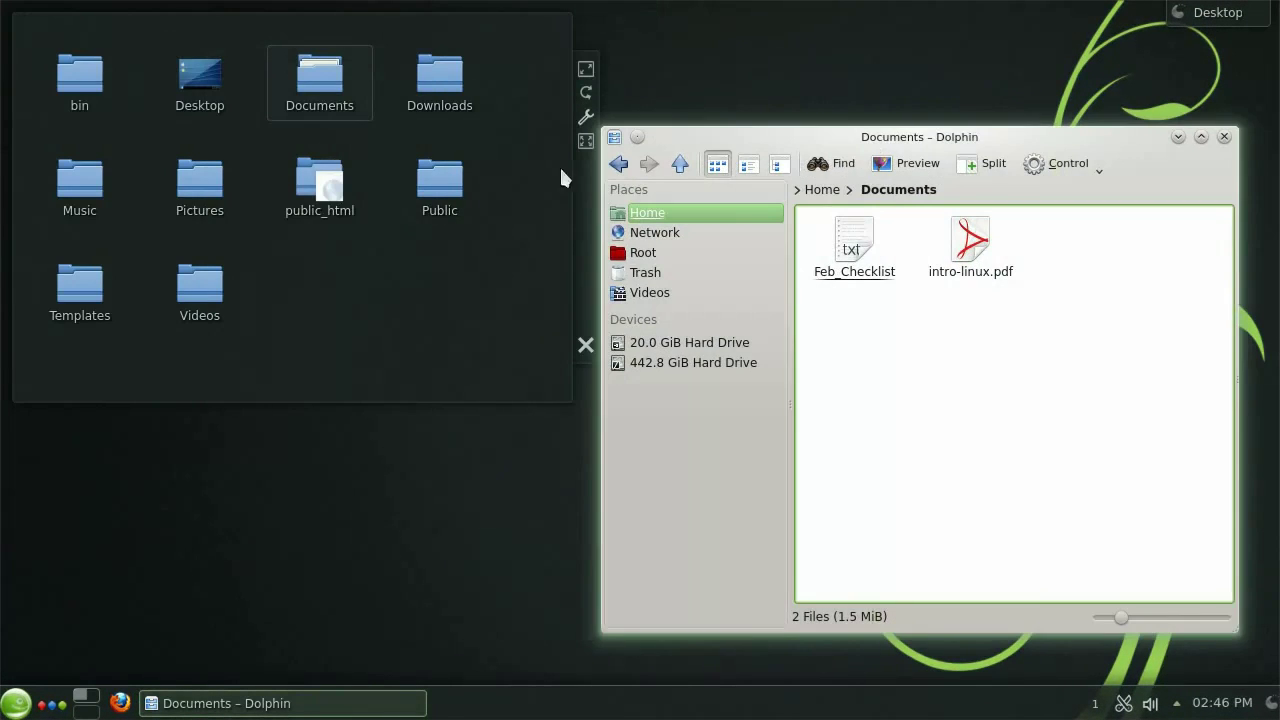
pyautogui.click(214, 203)
pyautogui.moveTo(432, 22); pyautogui.dragTo(500, 131)
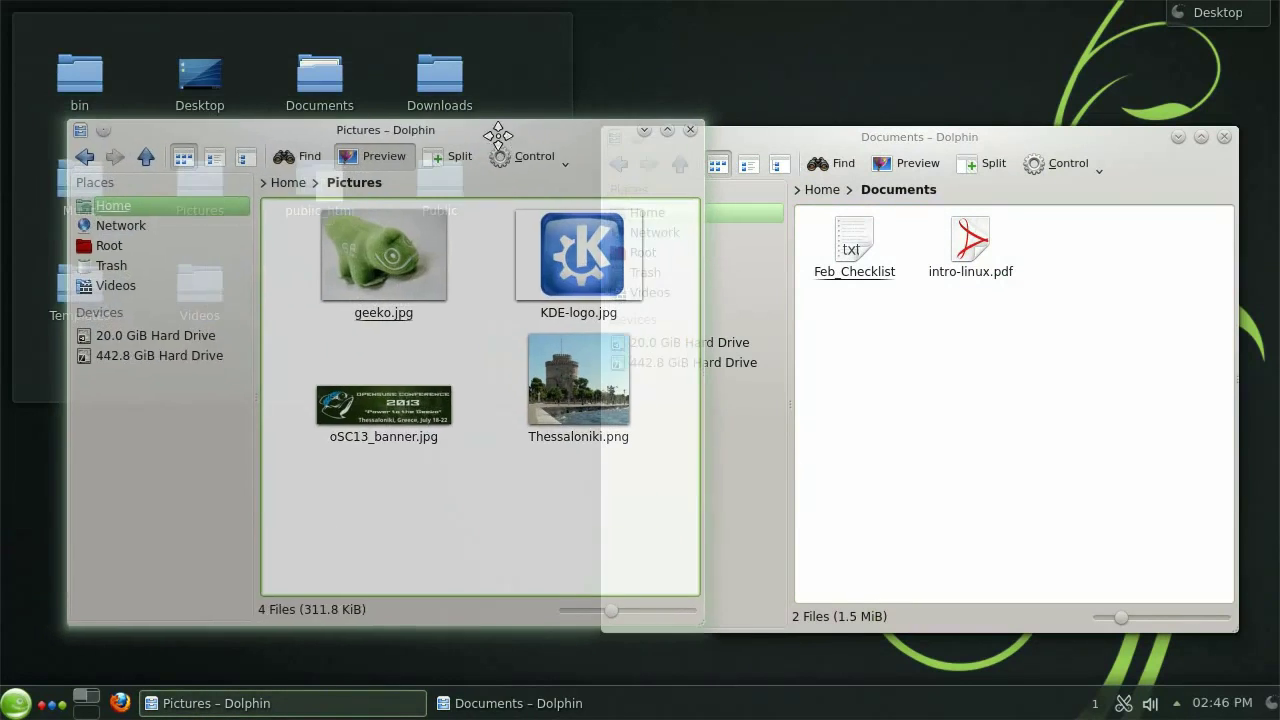
# Attach the Pictures and Firefox windows as tabs to the Documents – Dolphin window
pyautogui.rightClick(430, 137)
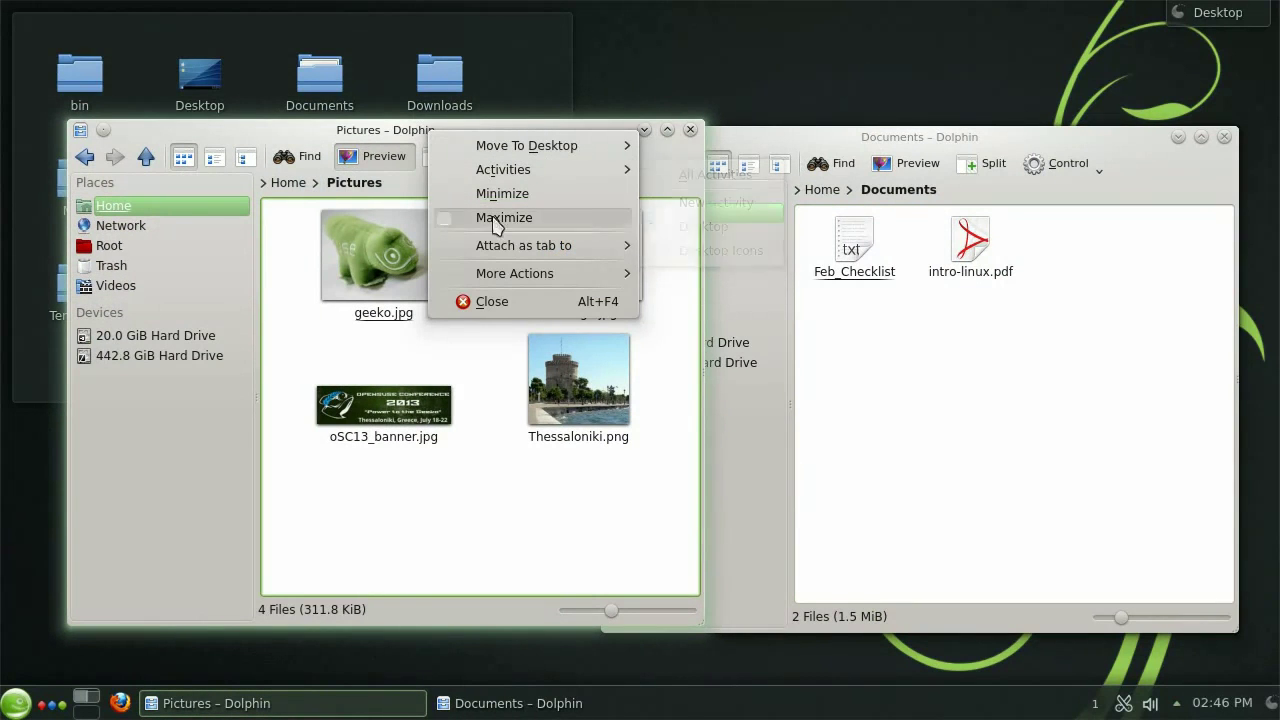
pyautogui.moveTo(514, 250)
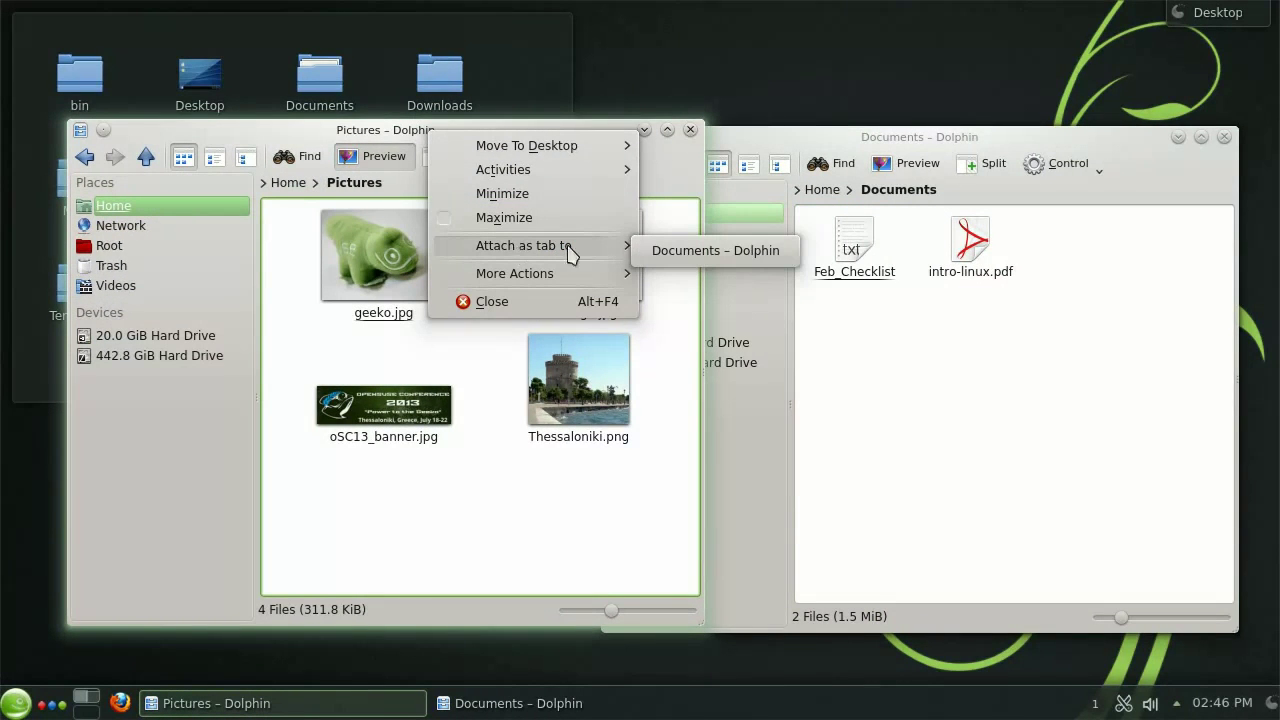
pyautogui.click(680, 250)
pyautogui.click(815, 143)
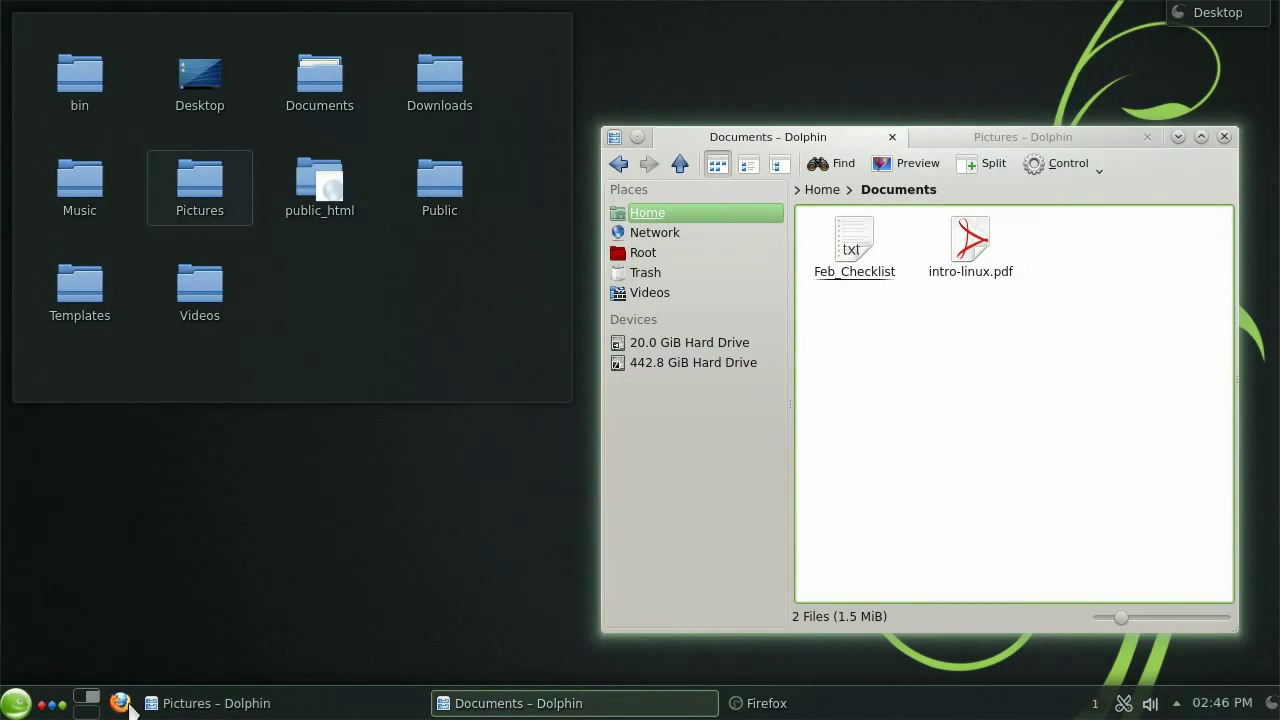
pyautogui.click(128, 704)
pyautogui.rightClick(335, 11)
pyautogui.moveTo(450, 128)
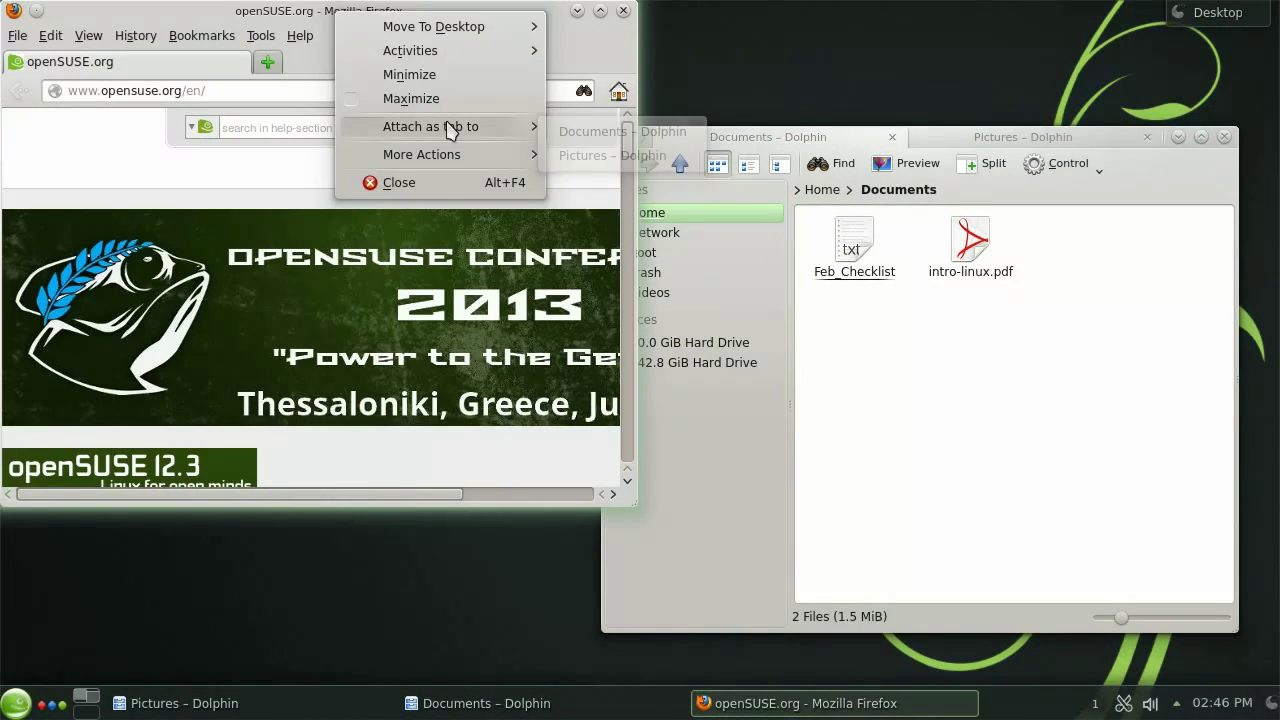
pyautogui.click(615, 131)
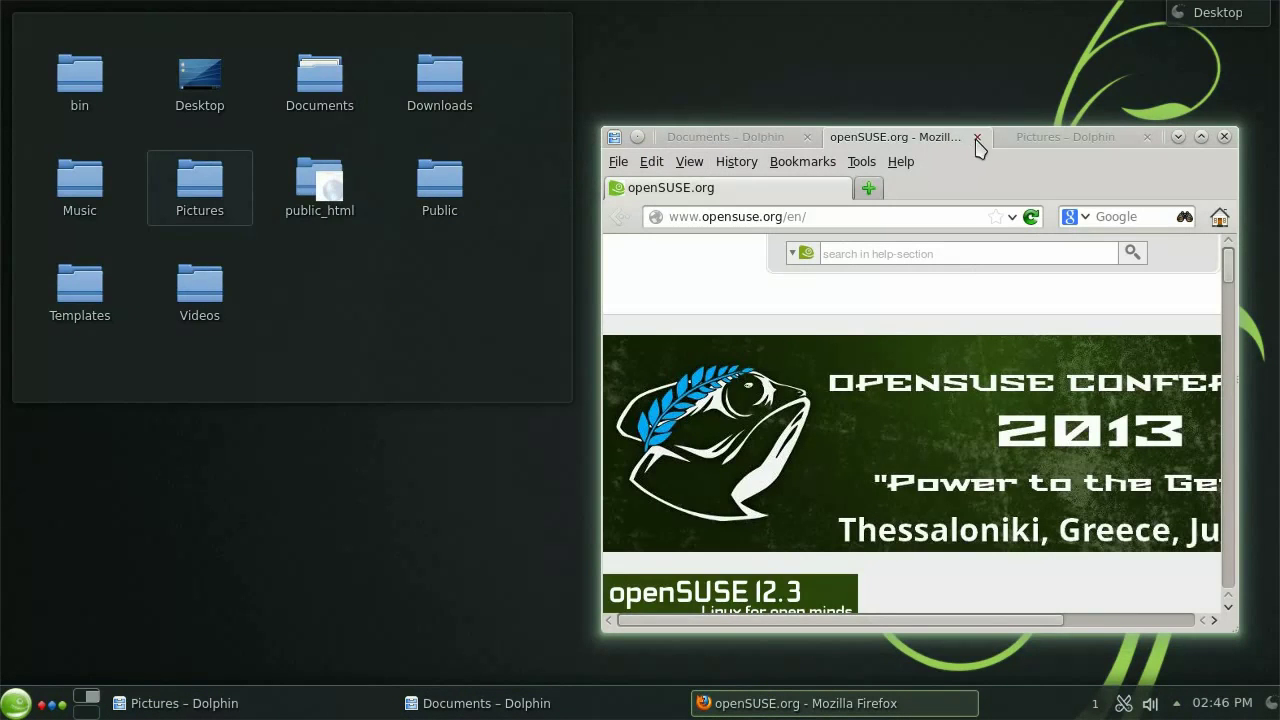
# Close the Pictures tab and bring the Firefox tab forward
pyautogui.click(1064, 137)
pyautogui.click(1148, 138)
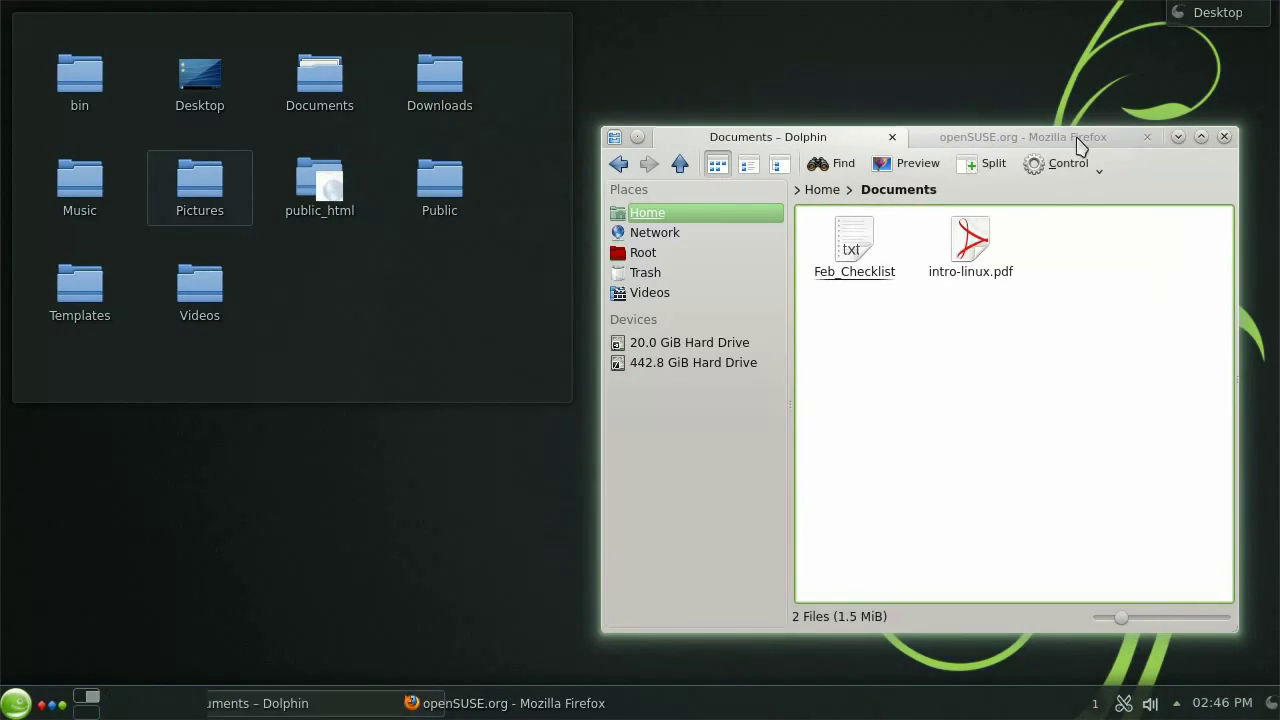
pyautogui.click(1060, 137)
# Close the Firefox tab, return Dolphin to the Home folder and move its window up-left
pyautogui.click(1148, 138)
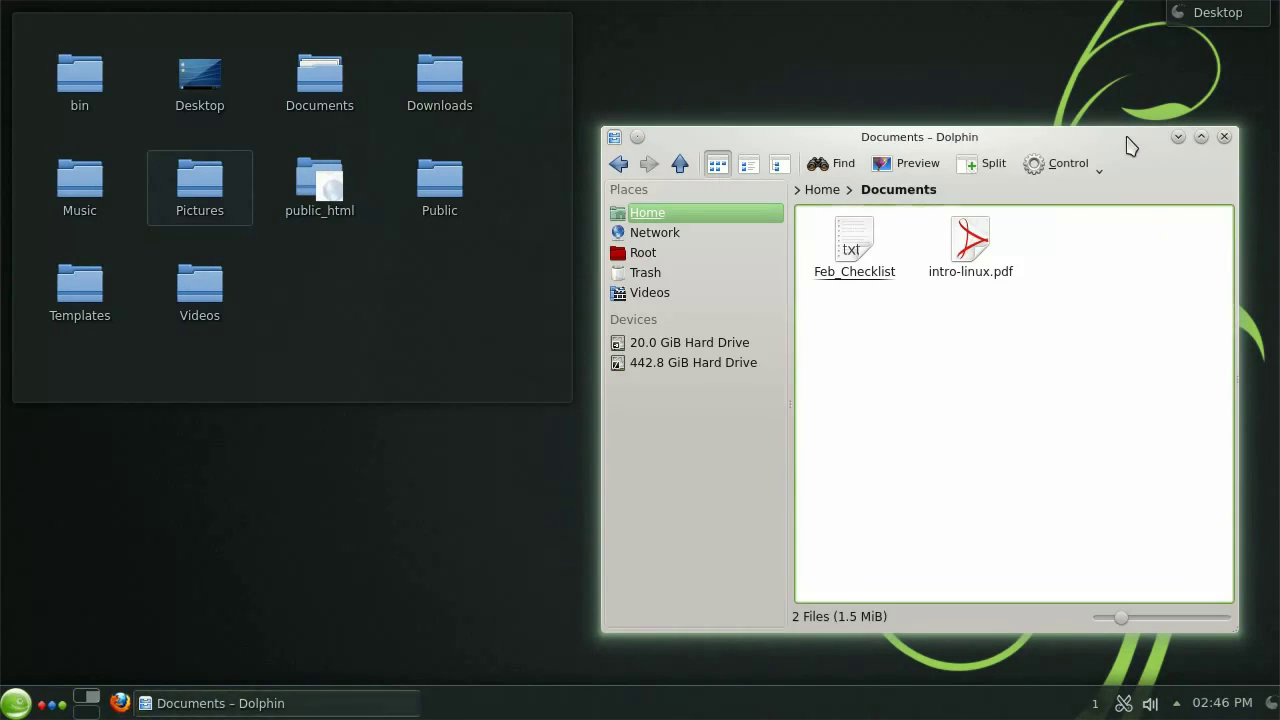
pyautogui.click(826, 190)
pyautogui.moveTo(966, 140); pyautogui.dragTo(716, 88)
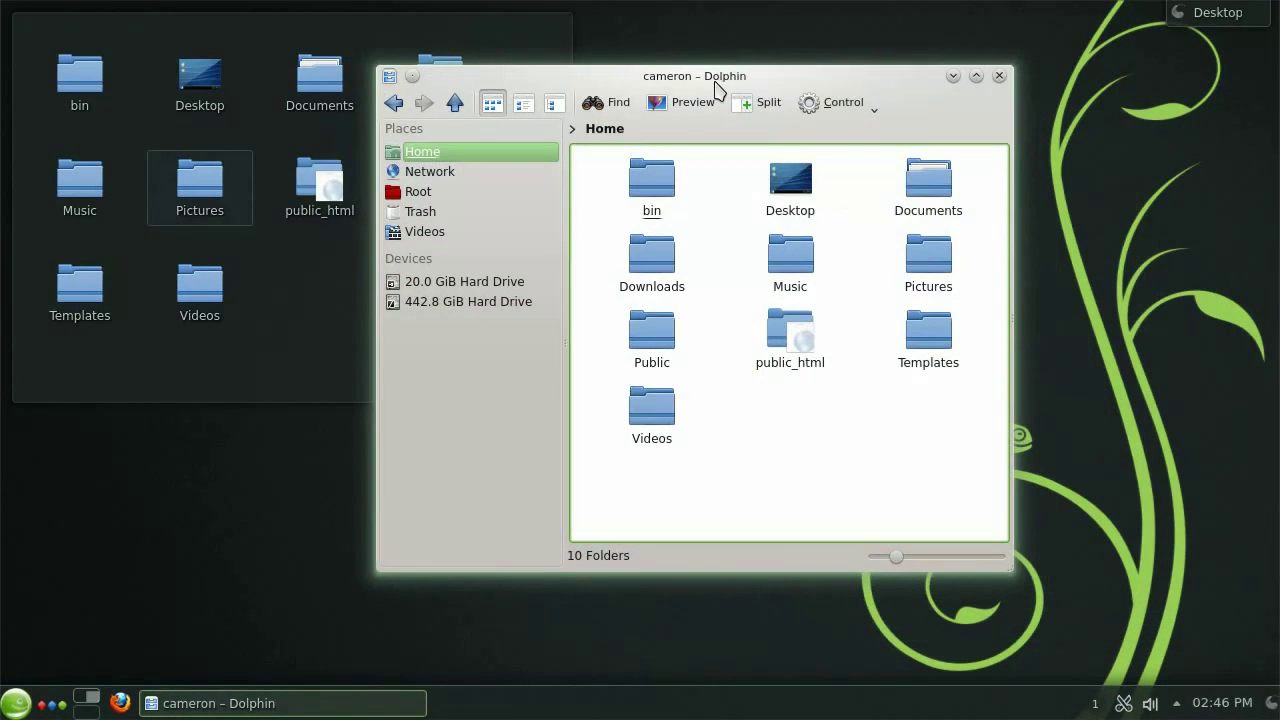
# Keep the Home window above others, testing it by putting a Pictures window behind it
pyautogui.rightClick(716, 88)
pyautogui.moveTo(840, 222)
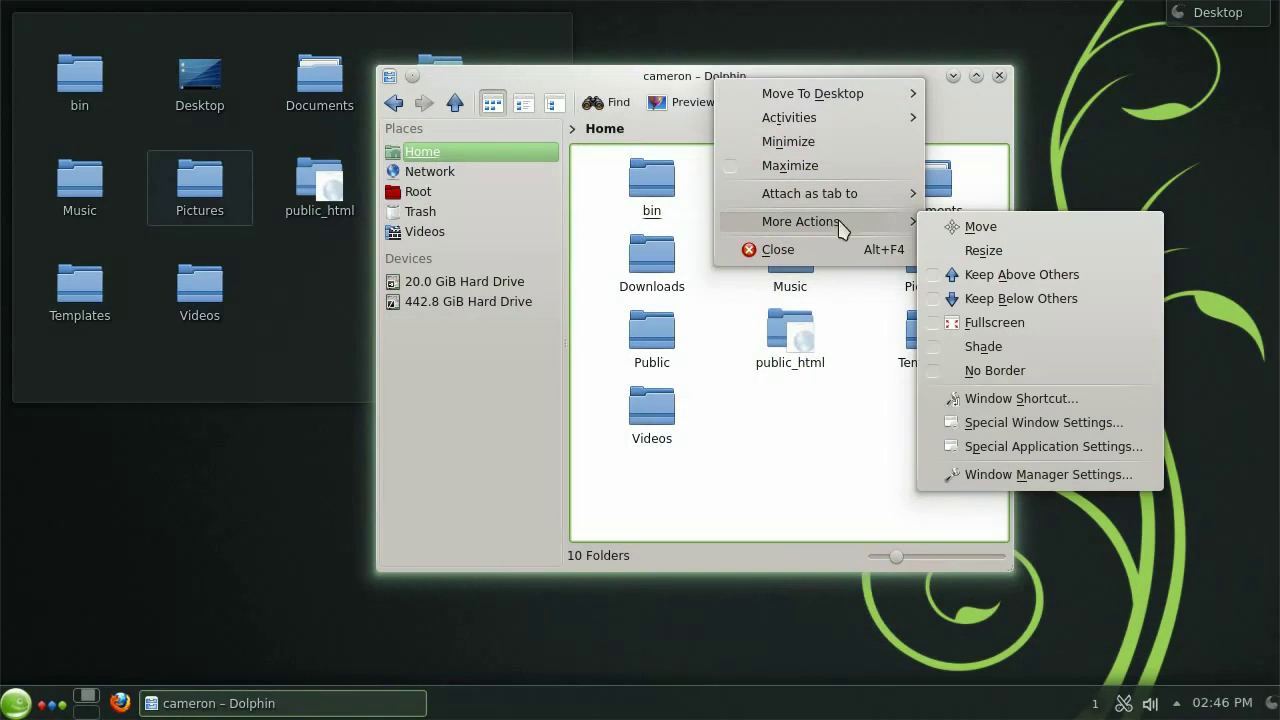
pyautogui.click(985, 282)
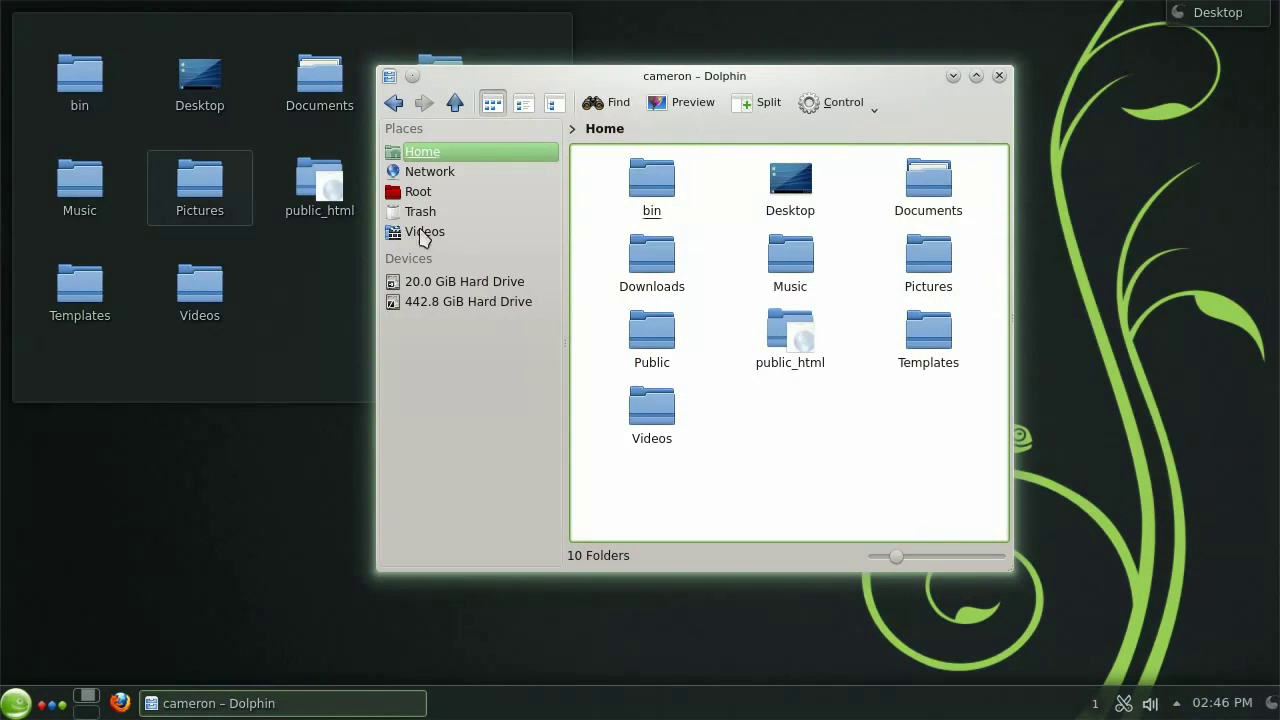
pyautogui.click(224, 188)
pyautogui.moveTo(240, 197); pyautogui.dragTo(1036, 165)
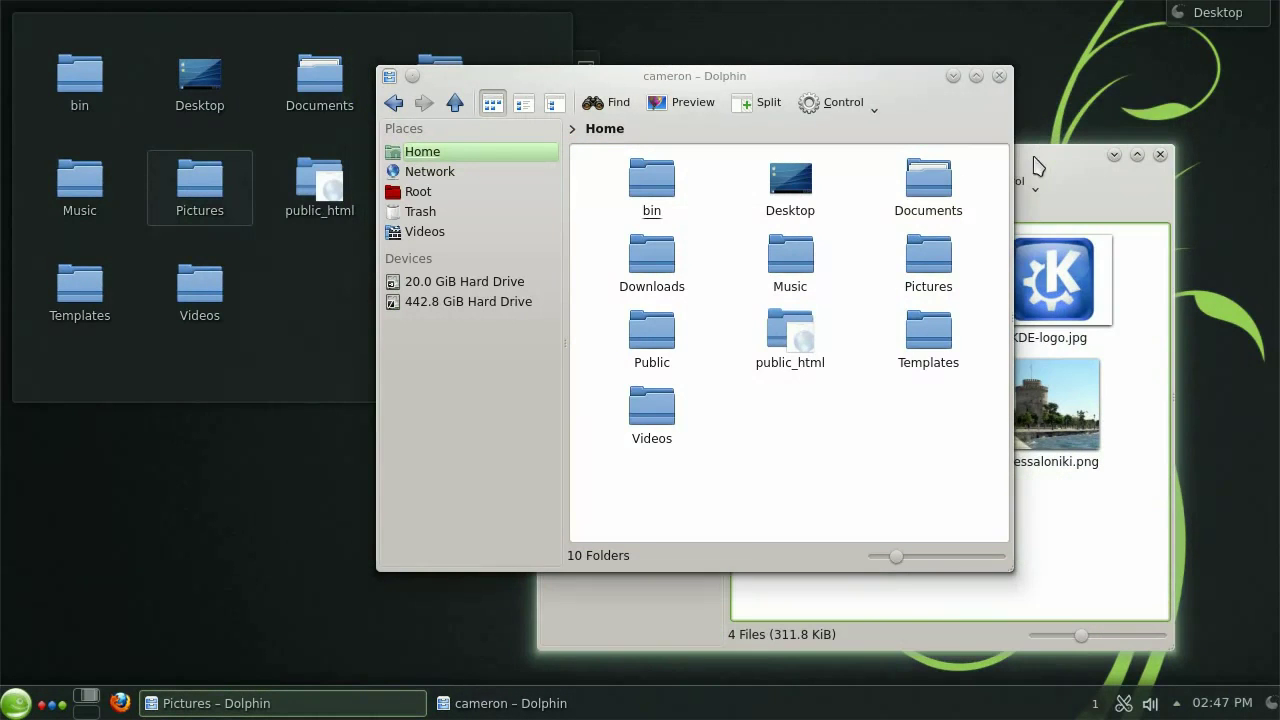
pyautogui.click(1160, 156)
# Untick Keep Above Others for the Home window
pyautogui.rightClick(882, 80)
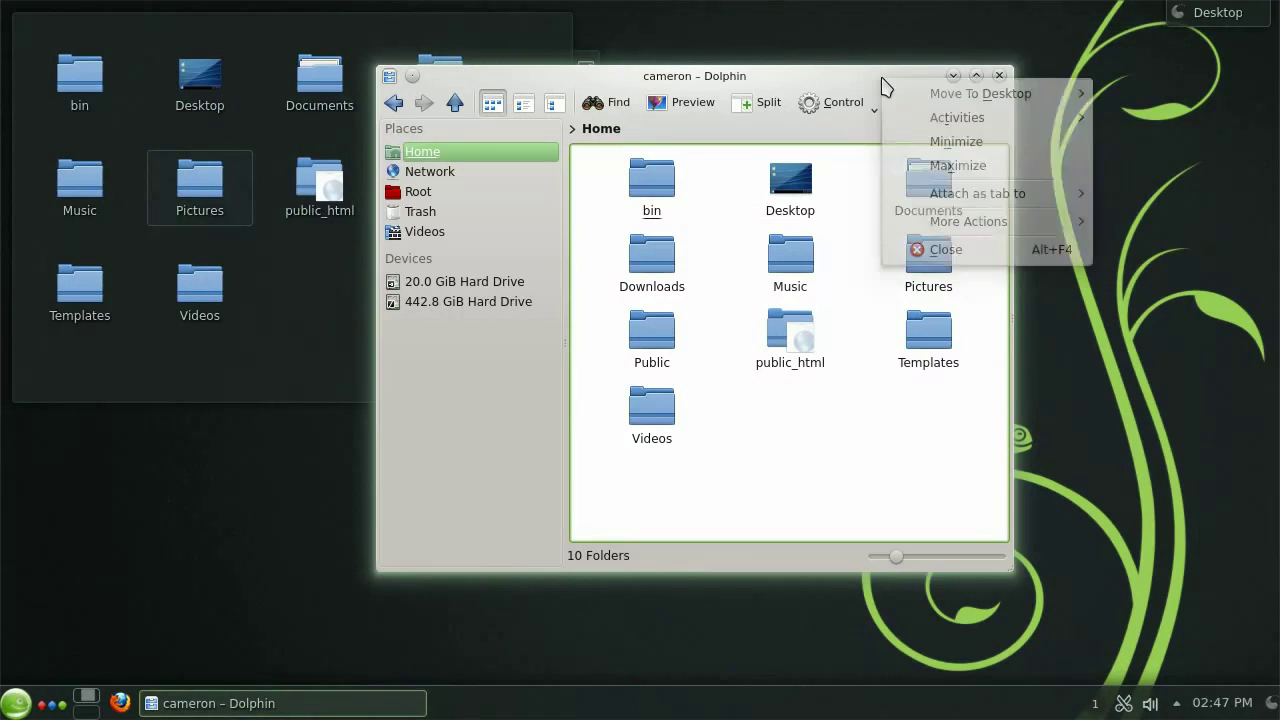
pyautogui.moveTo(1000, 222)
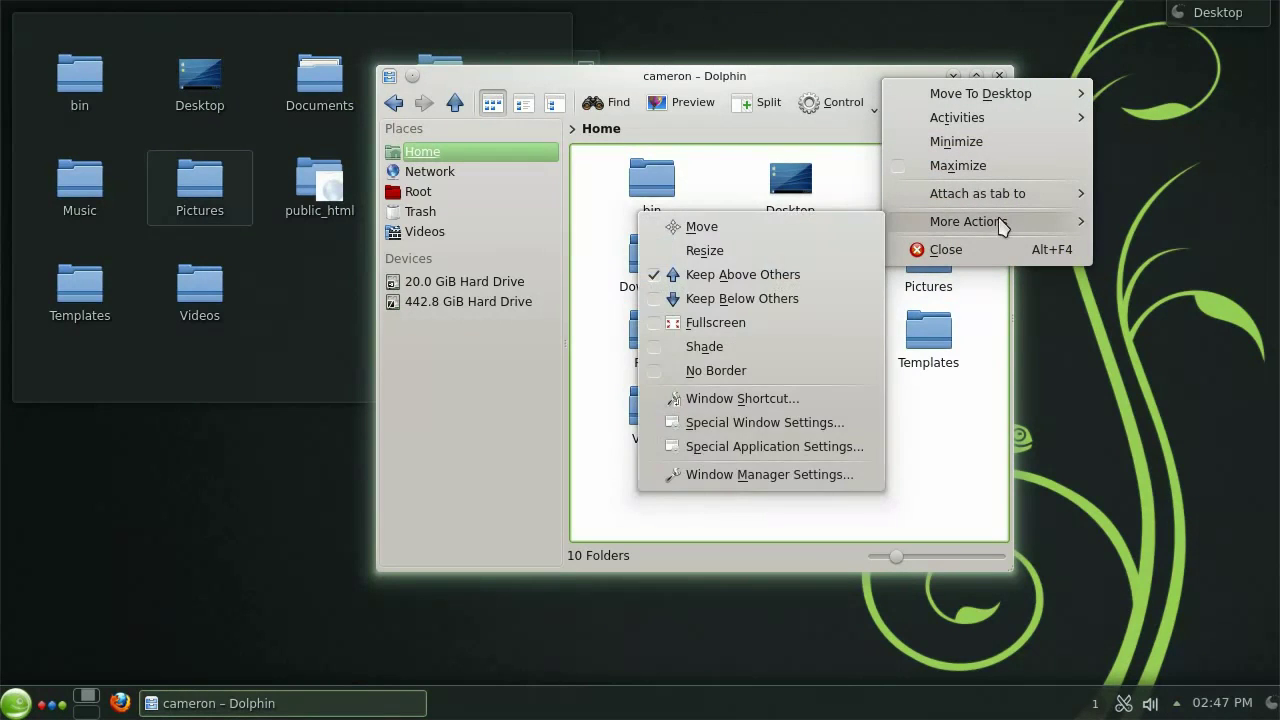
pyautogui.click(755, 278)
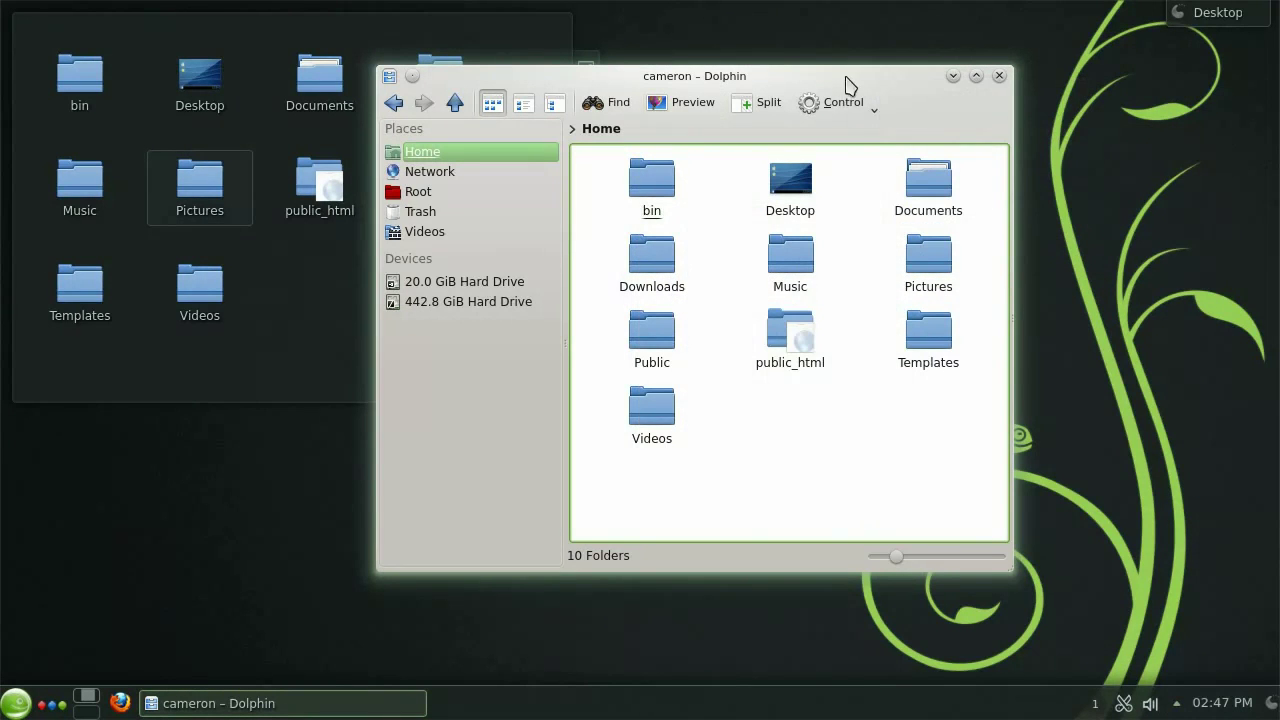
# Open Window Manager Settings from the title bar's More Actions menu
pyautogui.rightClick(877, 90)
pyautogui.moveTo(948, 226)
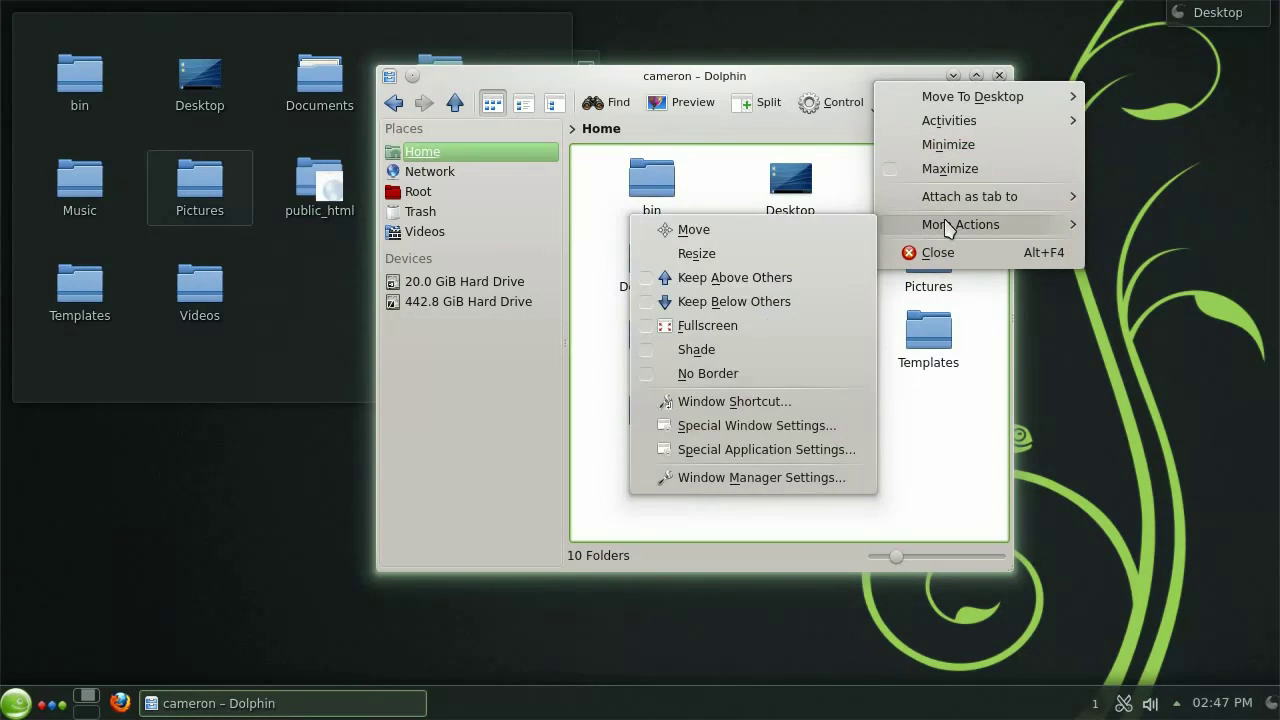
pyautogui.click(803, 478)
pyautogui.click(803, 478)
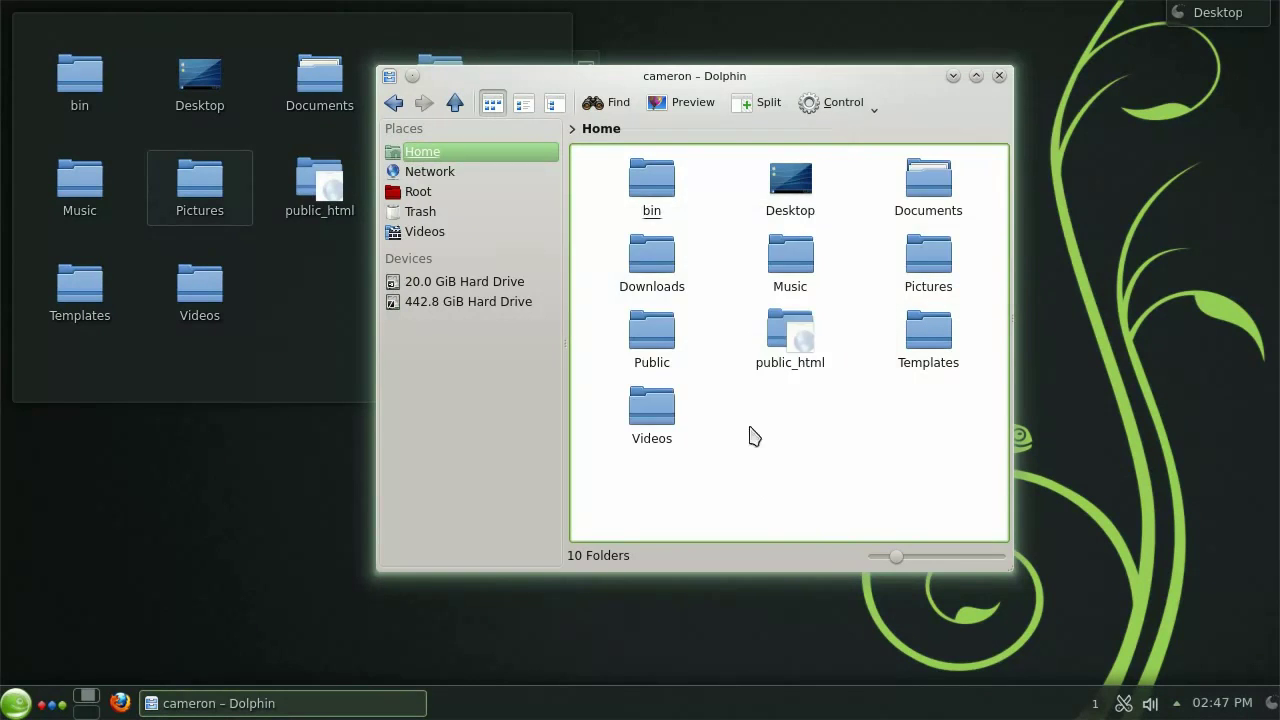
# Enable custom button positions, add a Keep Above Others title bar button, and apply
pyautogui.click(313, 300)
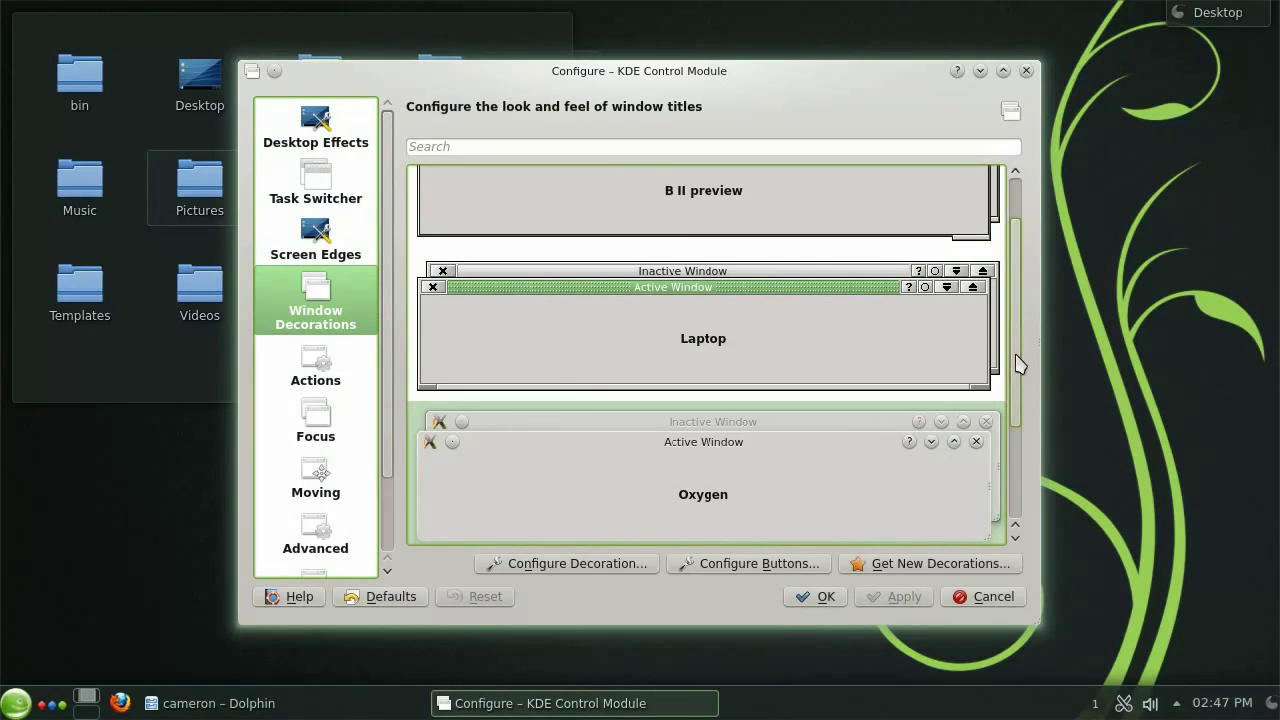
pyautogui.moveTo(1020, 363); pyautogui.dragTo(1005, 308)
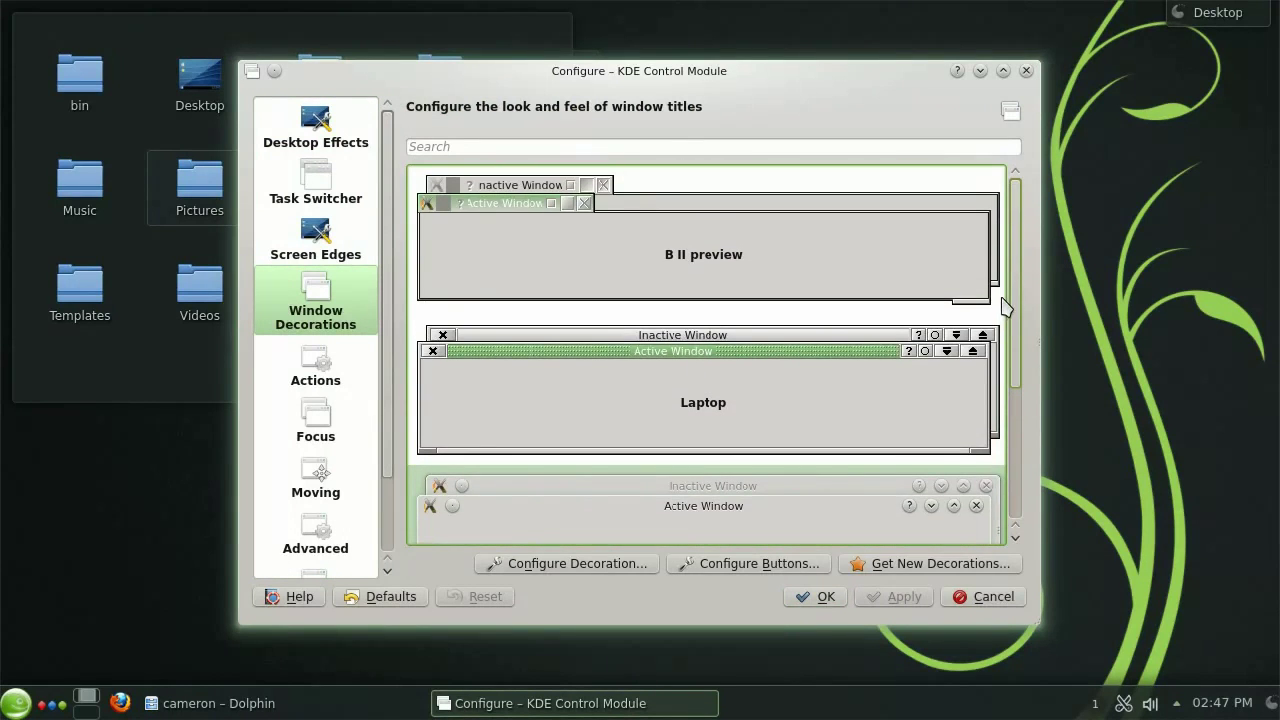
pyautogui.click(717, 566)
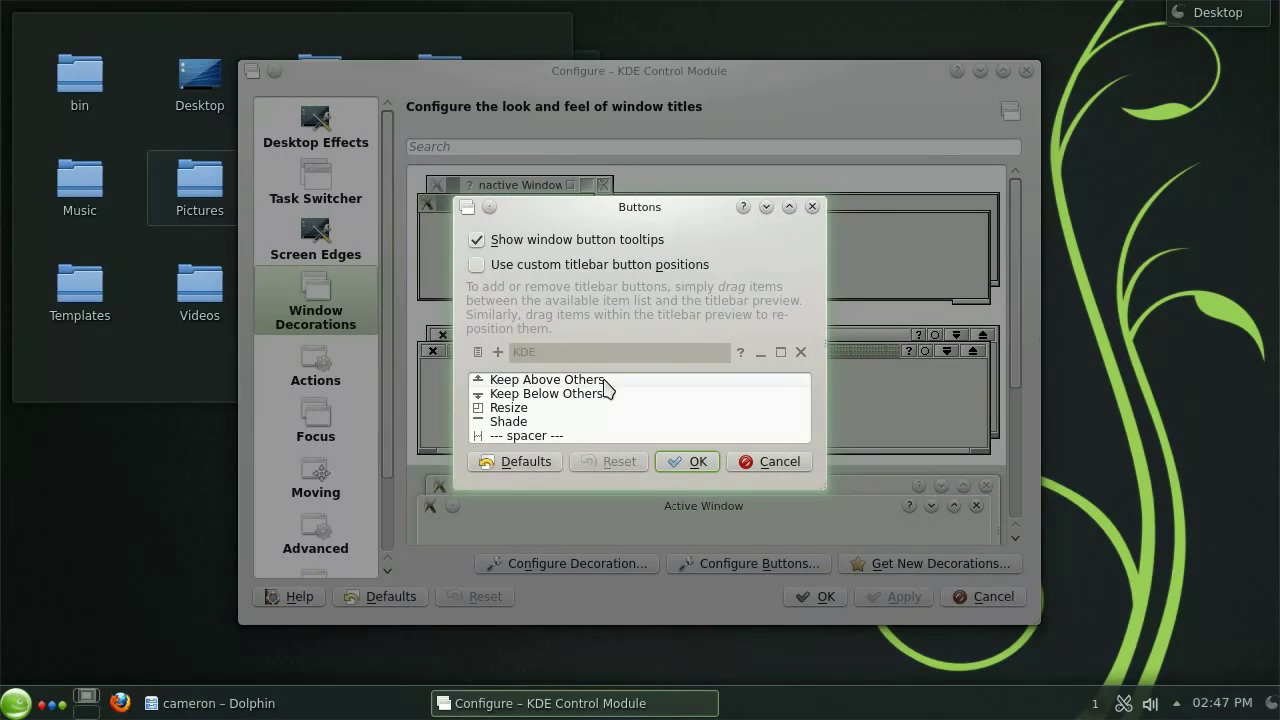
pyautogui.click(477, 266)
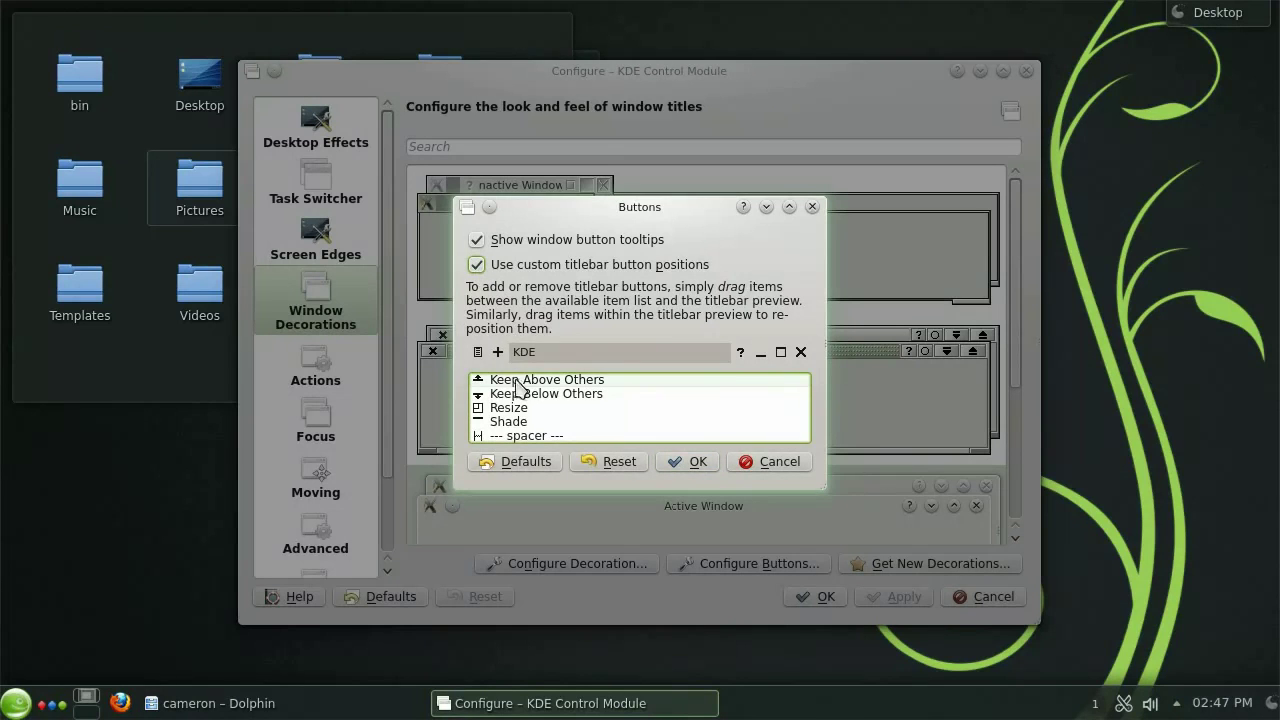
pyautogui.moveTo(507, 386); pyautogui.dragTo(491, 353)
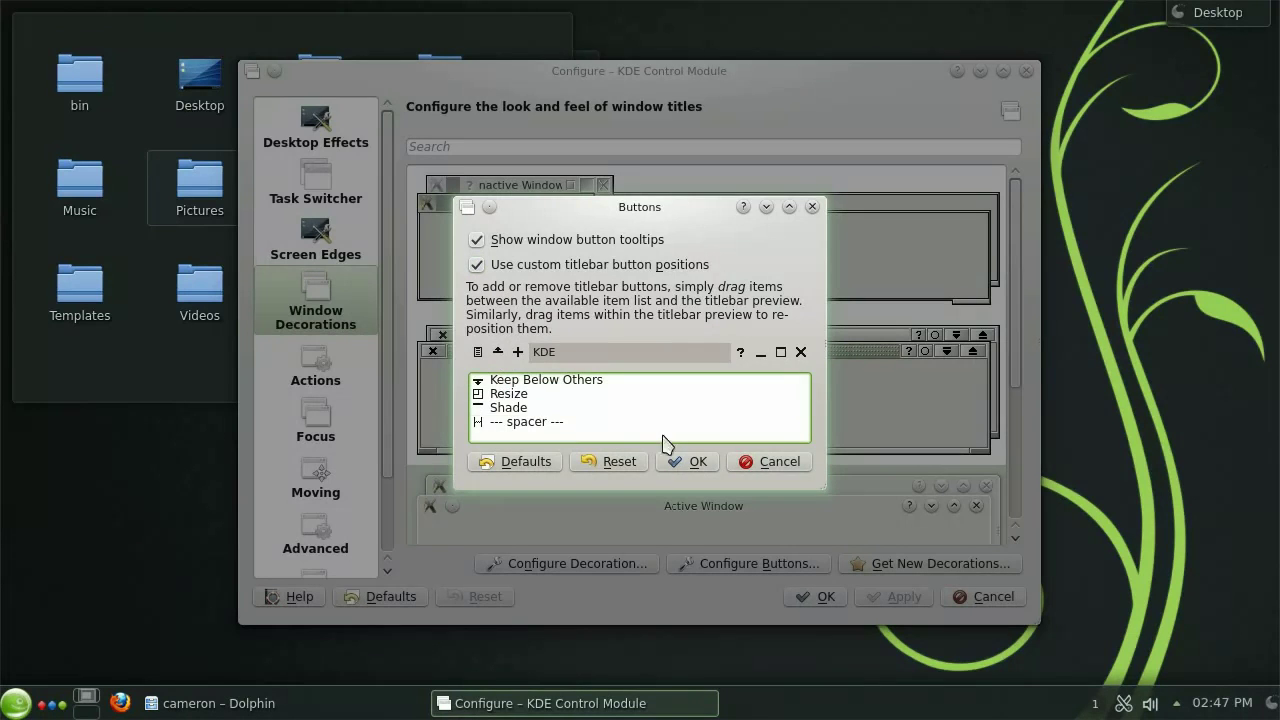
pyautogui.click(686, 462)
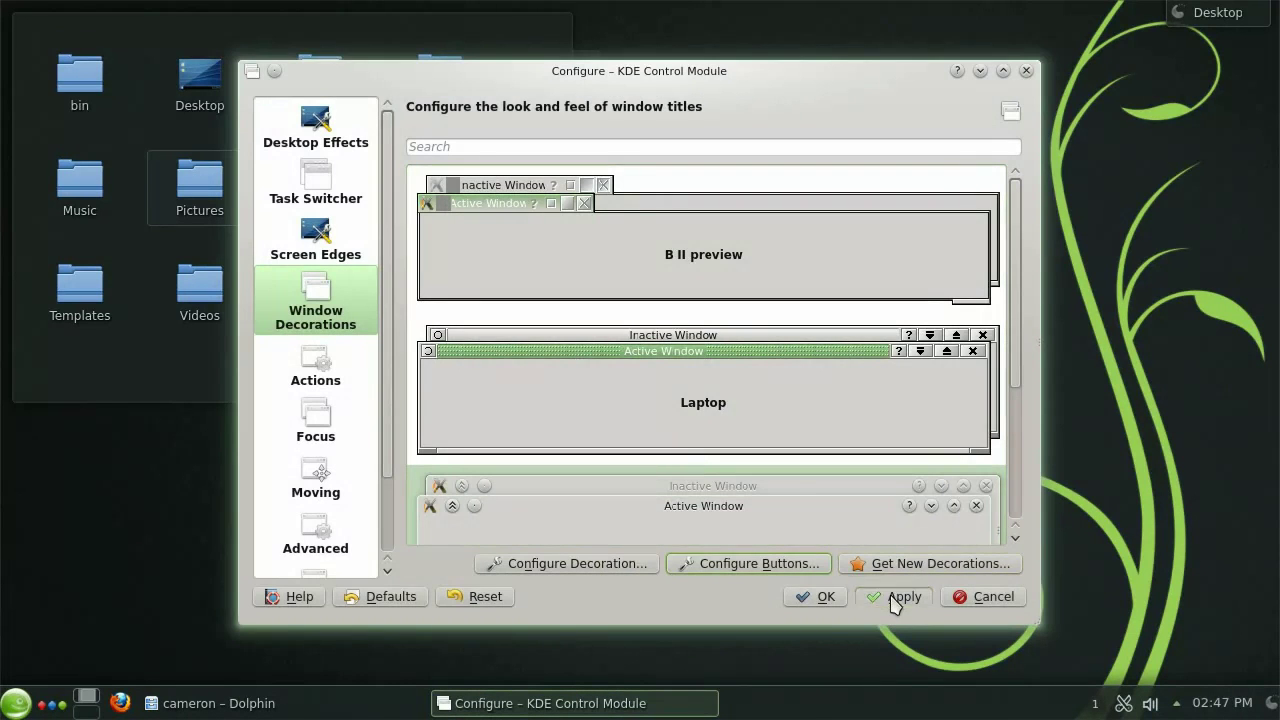
pyautogui.click(862, 598)
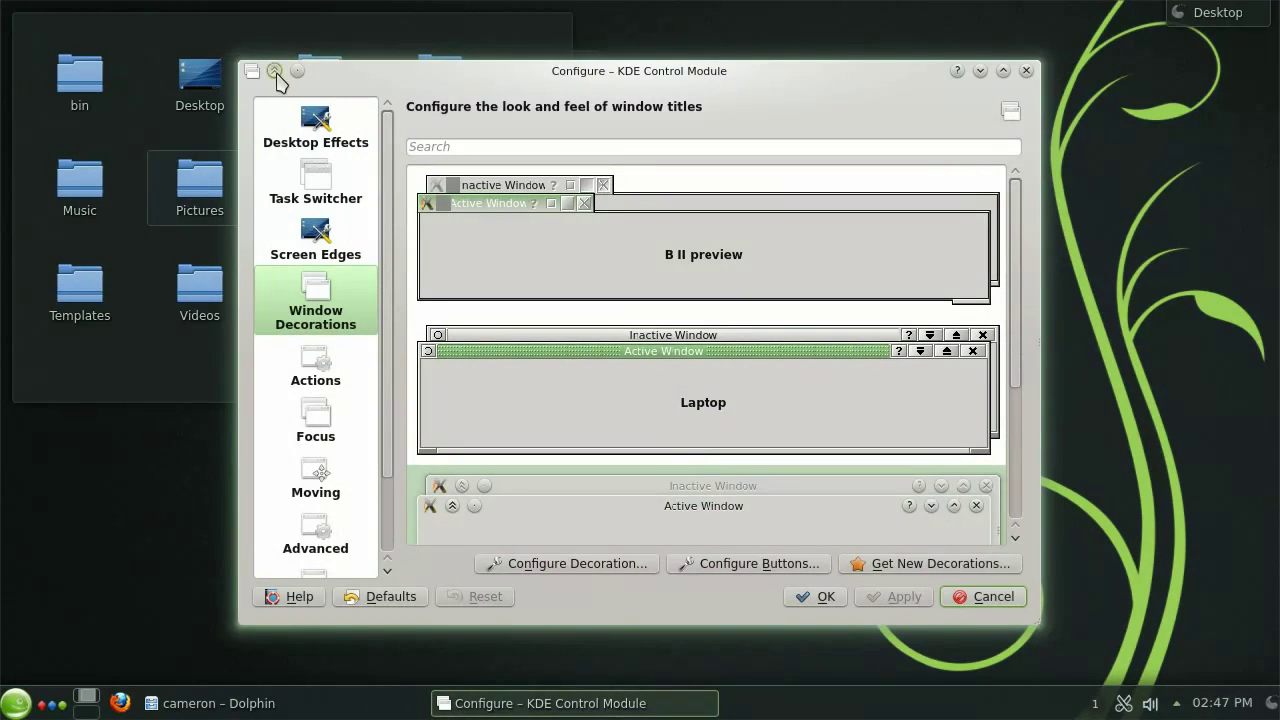
# Test the new button by keeping the settings above a Videos window, then close both
pyautogui.click(274, 71)
pyautogui.click(182, 288)
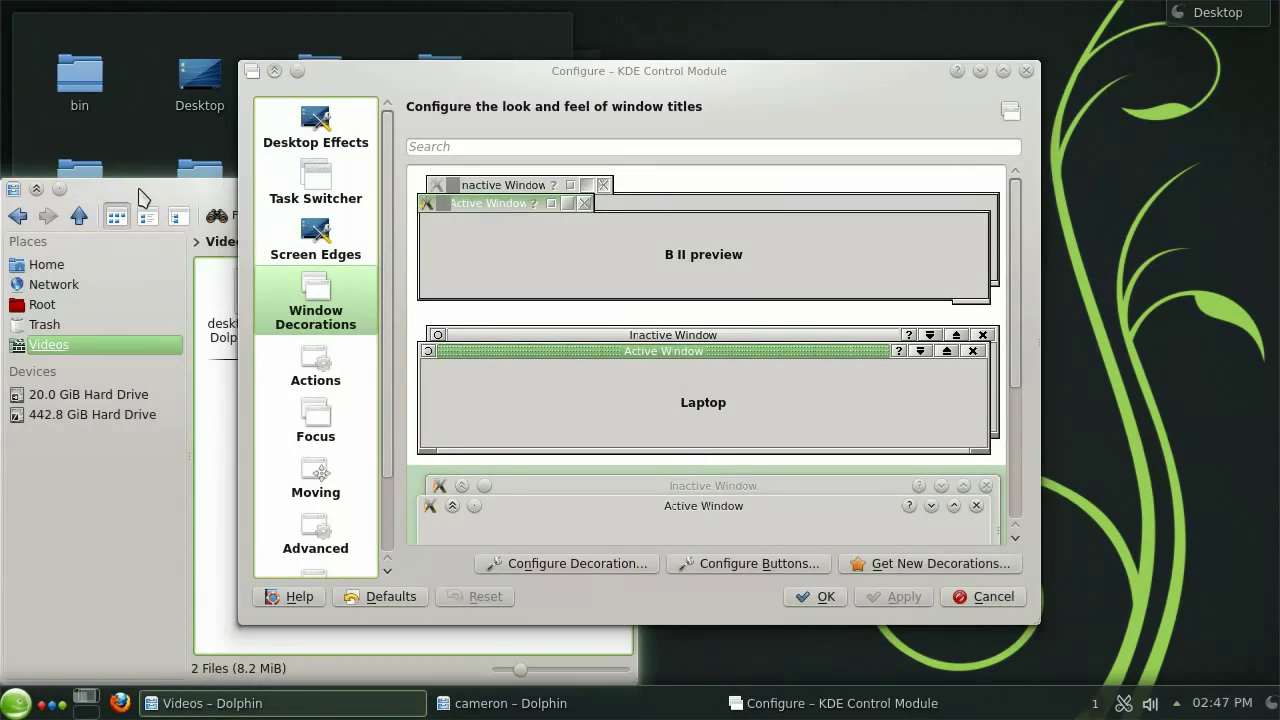
pyautogui.moveTo(150, 200); pyautogui.dragTo(748, 91)
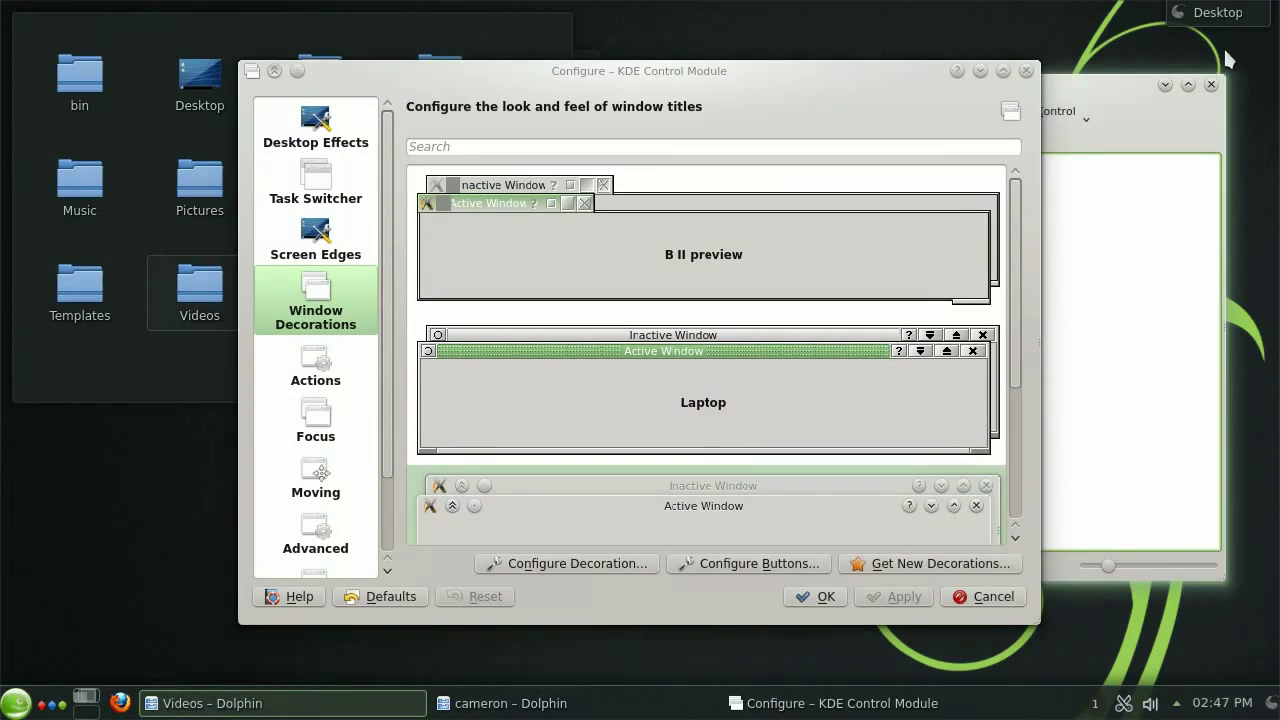
pyautogui.click(1211, 84)
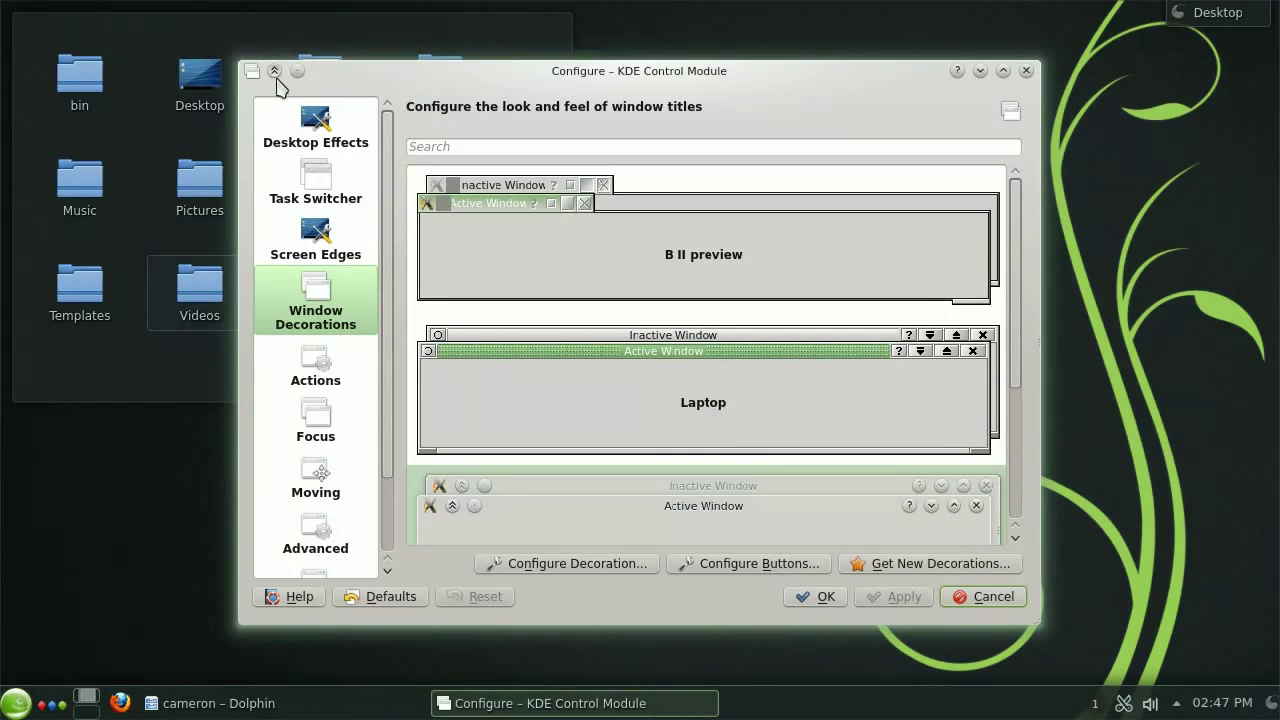
pyautogui.click(1026, 71)
# In Dolphin's Navigation preferences, choose Double-click and untick Open folders during drag operations
pyautogui.moveTo(751, 86)
pyautogui.mouseDown()
pyautogui.moveTo(789, 83)
pyautogui.moveTo(765, 88)
pyautogui.mouseUp()
pyautogui.click(864, 107)
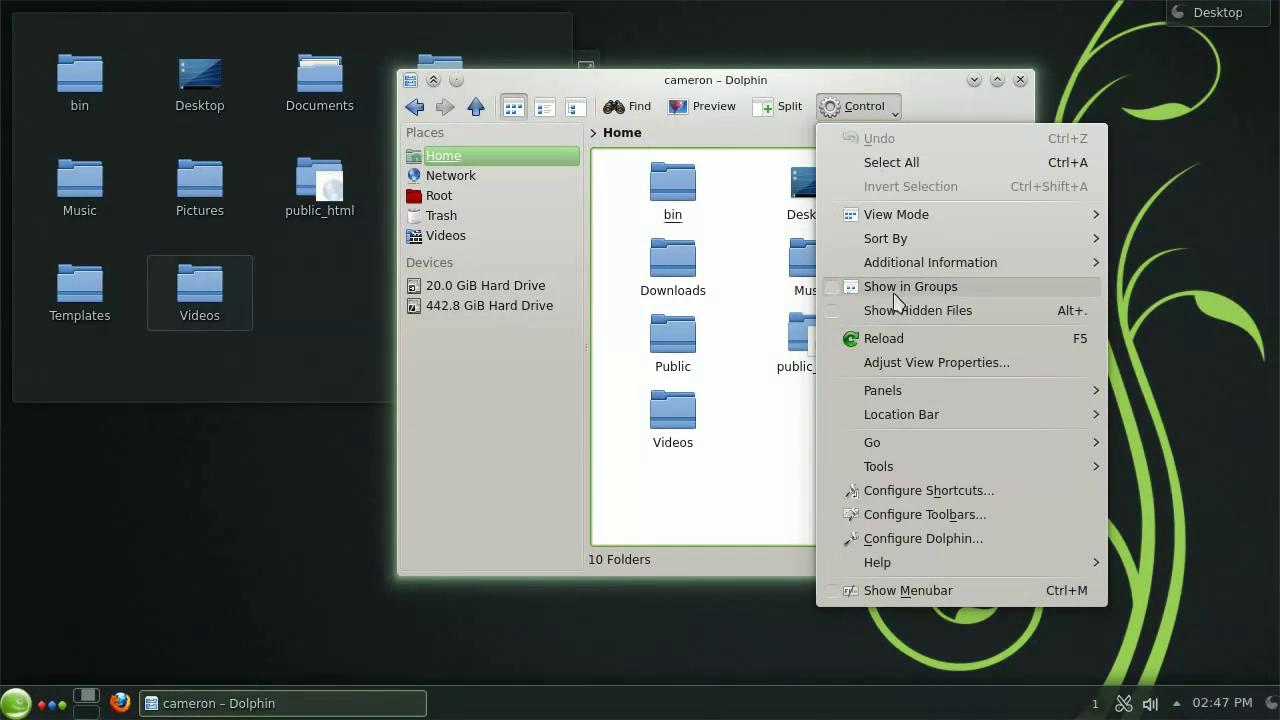
pyautogui.click(941, 538)
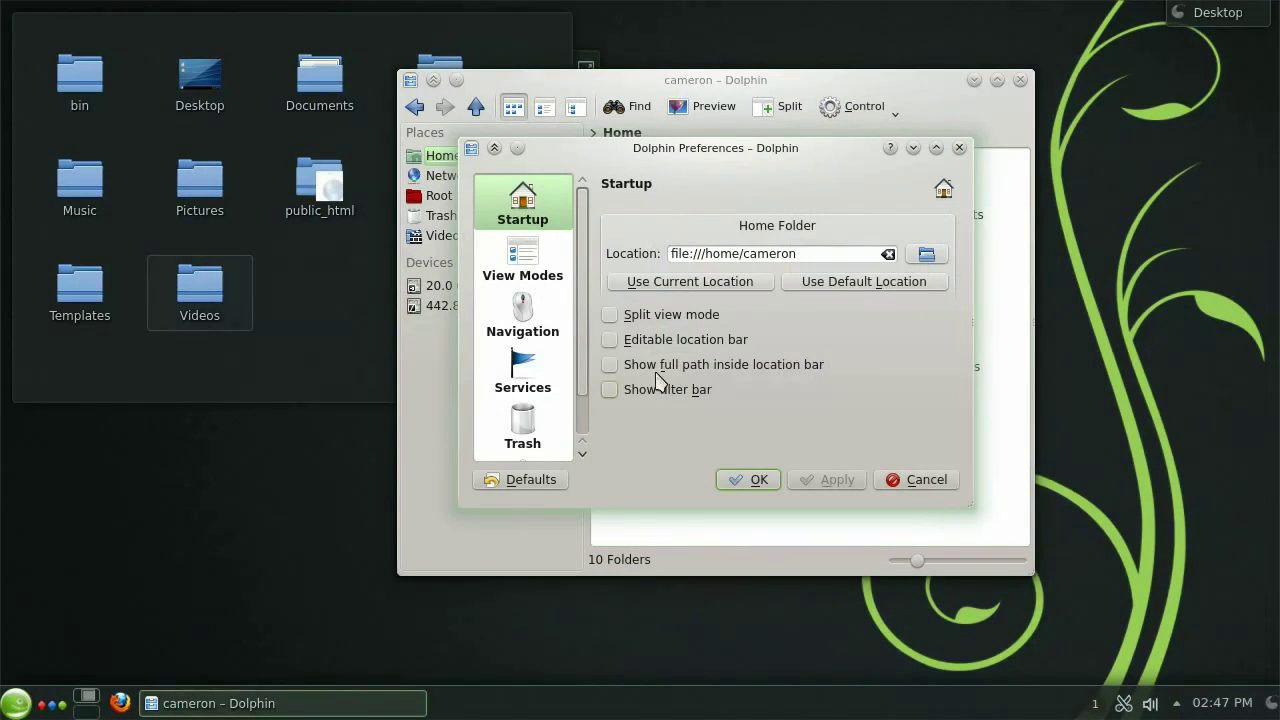
pyautogui.click(533, 322)
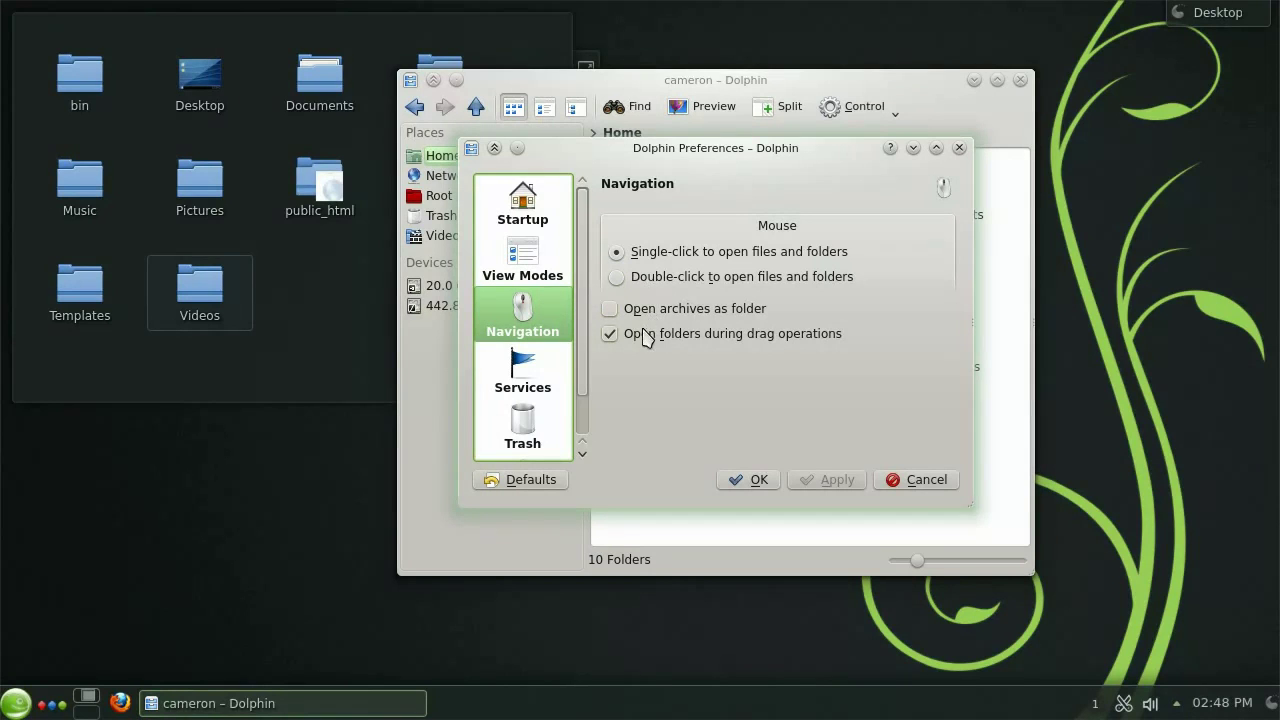
pyautogui.click(609, 335)
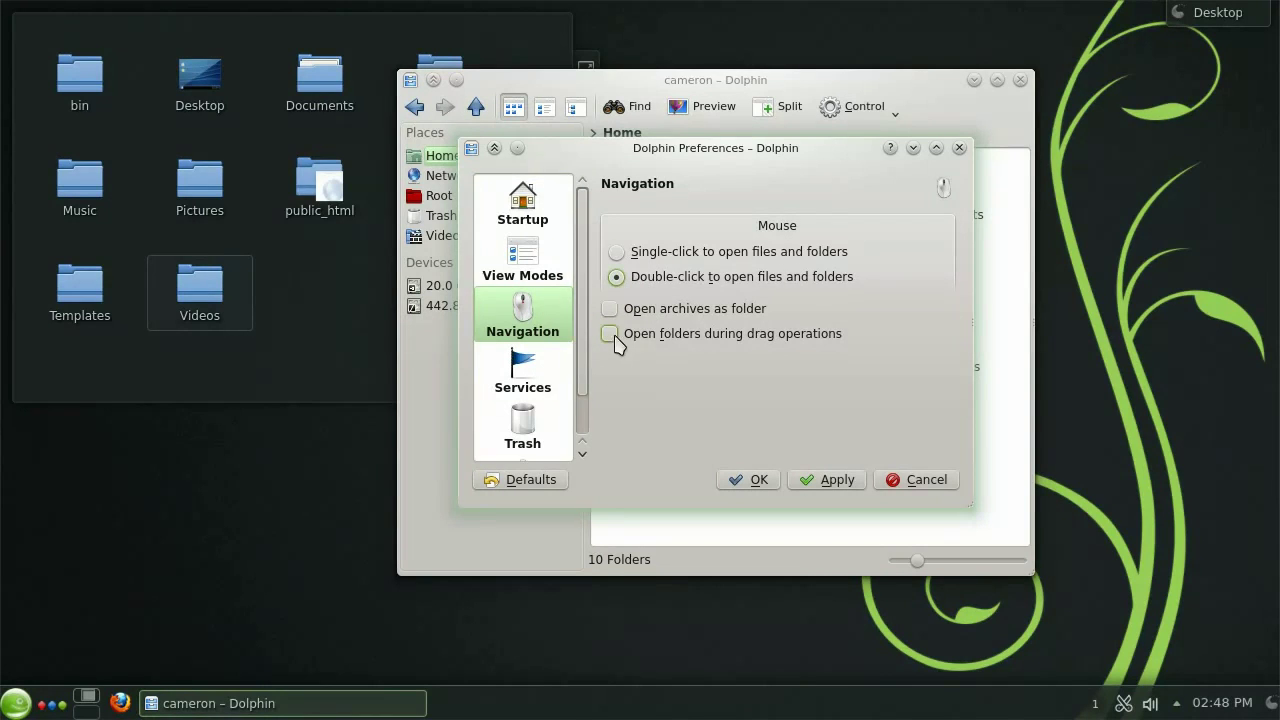
pyautogui.click(822, 481)
pyautogui.click(755, 482)
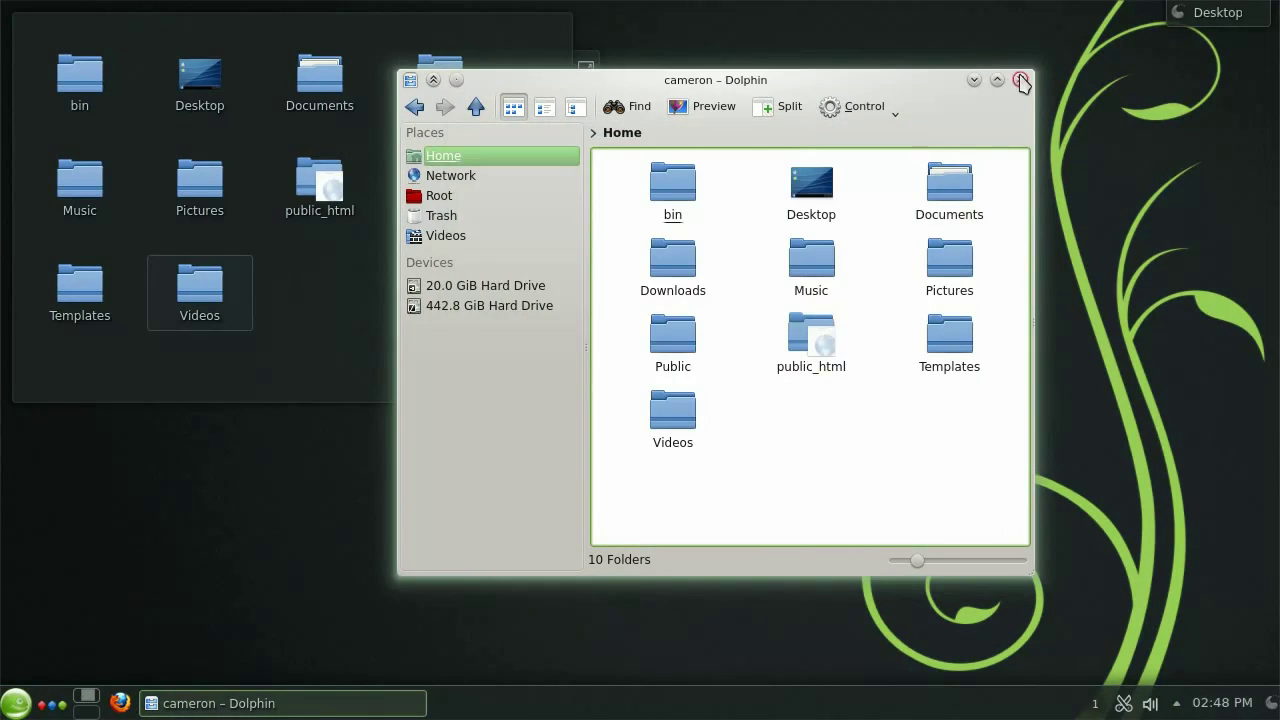
pyautogui.click(1020, 80)
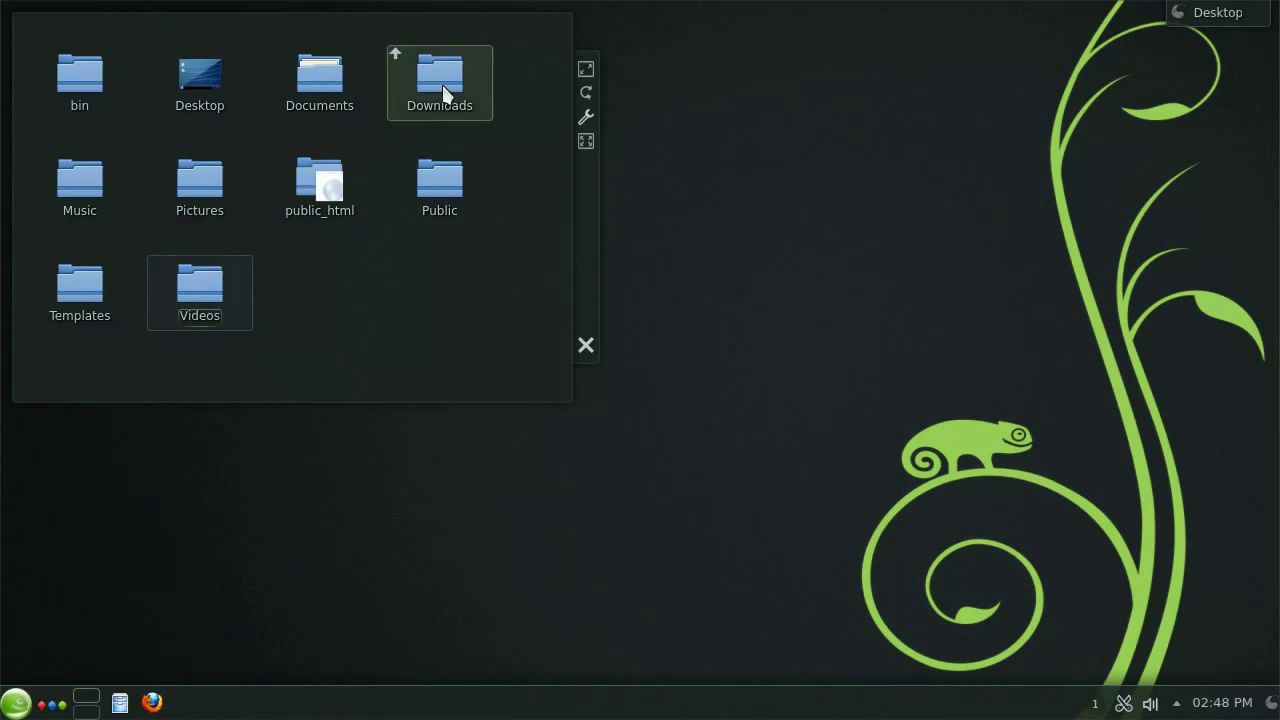
pyautogui.click(205, 200)
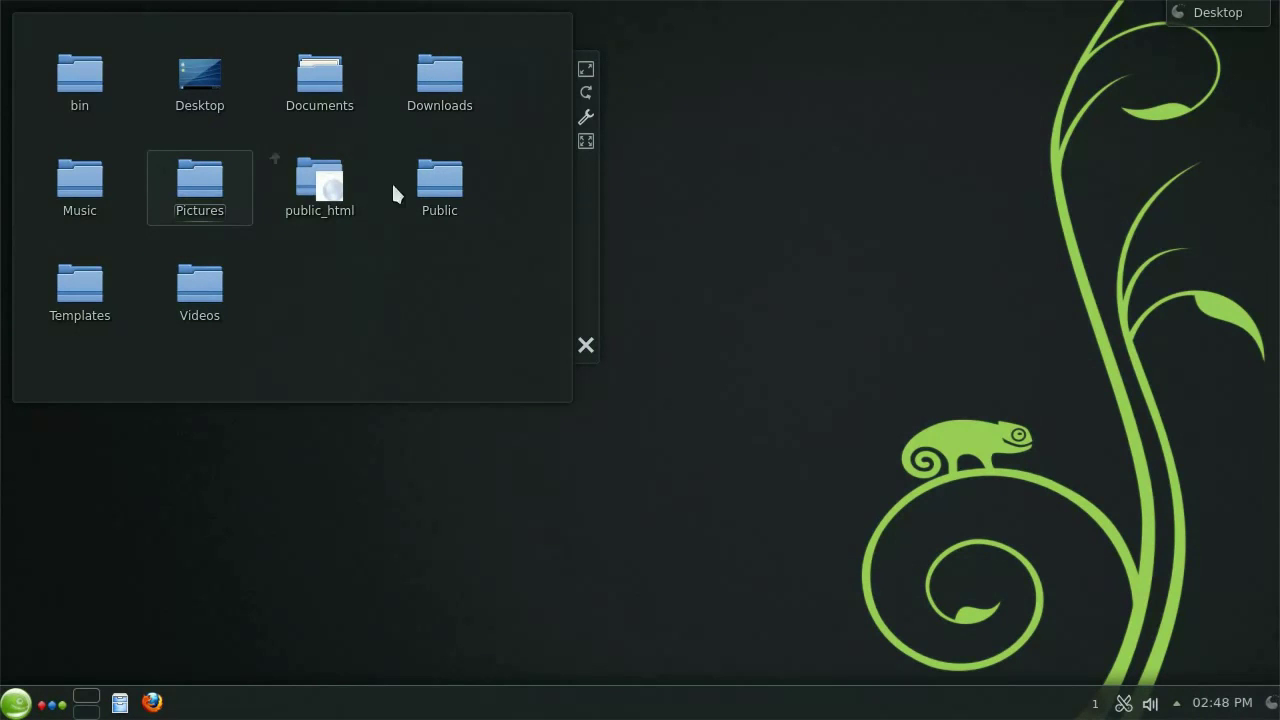
pyautogui.click(193, 203)
pyautogui.moveTo(480, 11); pyautogui.dragTo(890, 68)
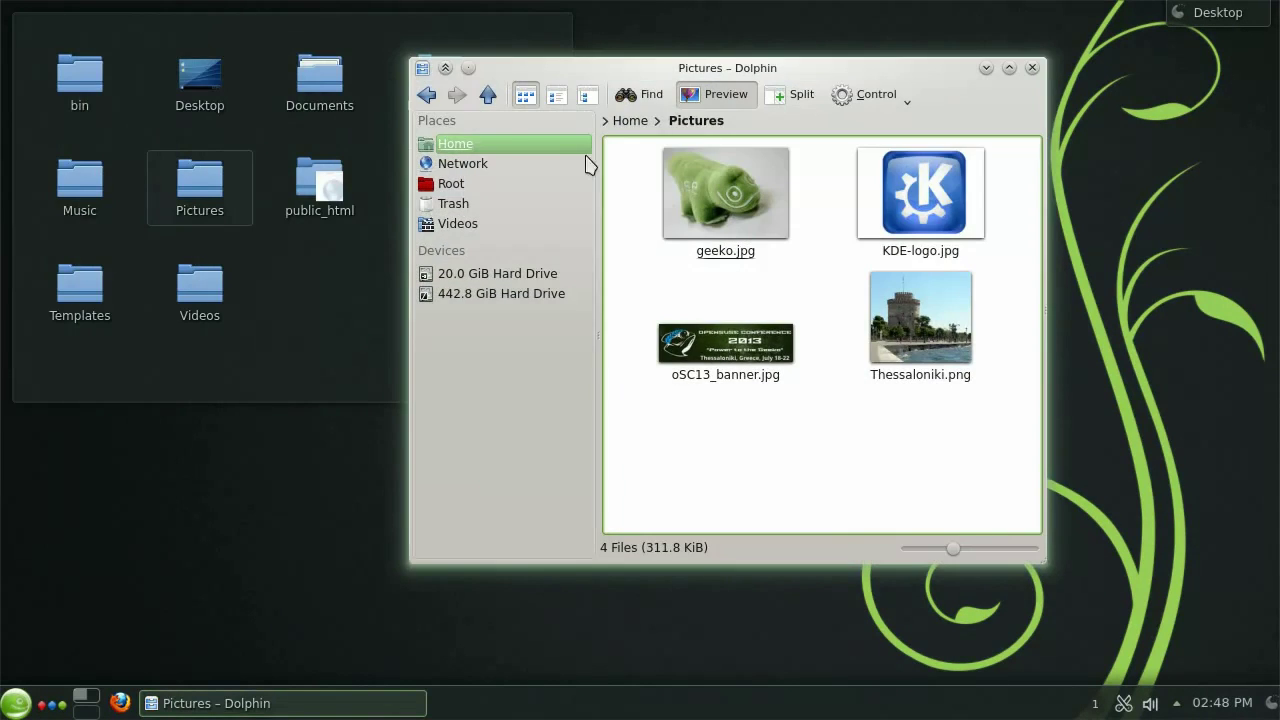
pyautogui.click(630, 120)
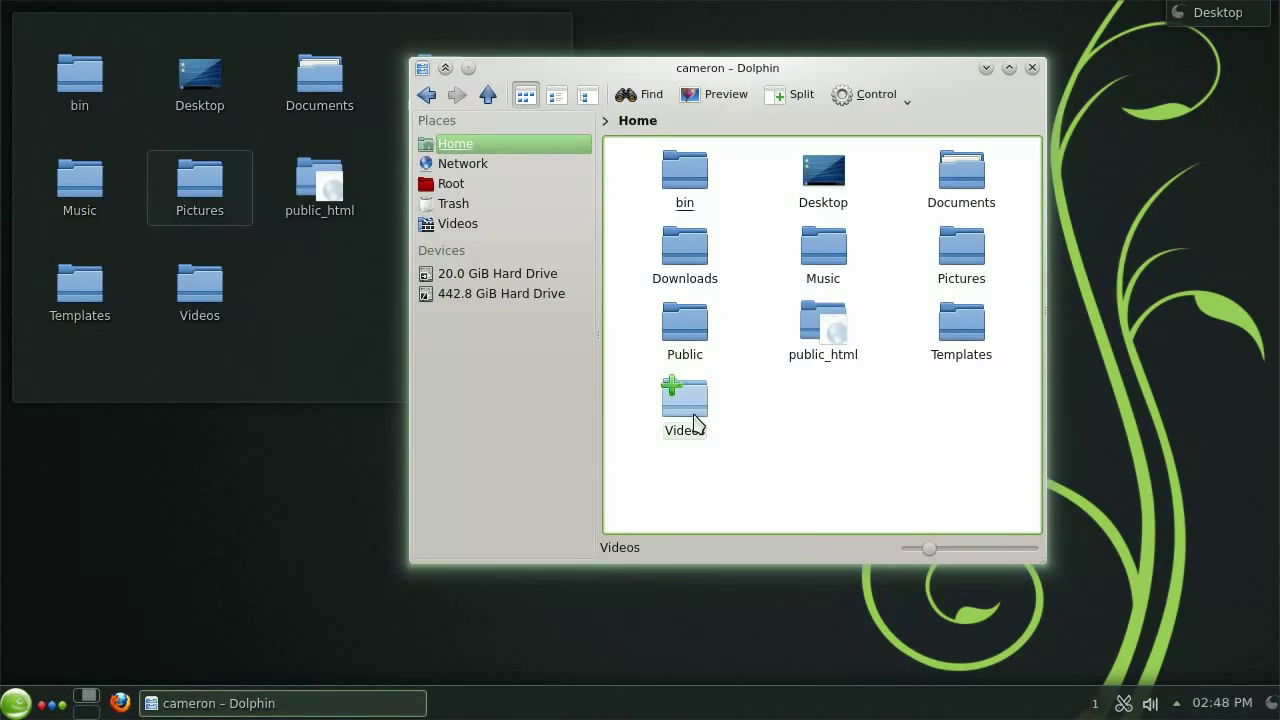
pyautogui.moveTo(695, 422); pyautogui.dragTo(795, 338)
pyautogui.click(830, 420)
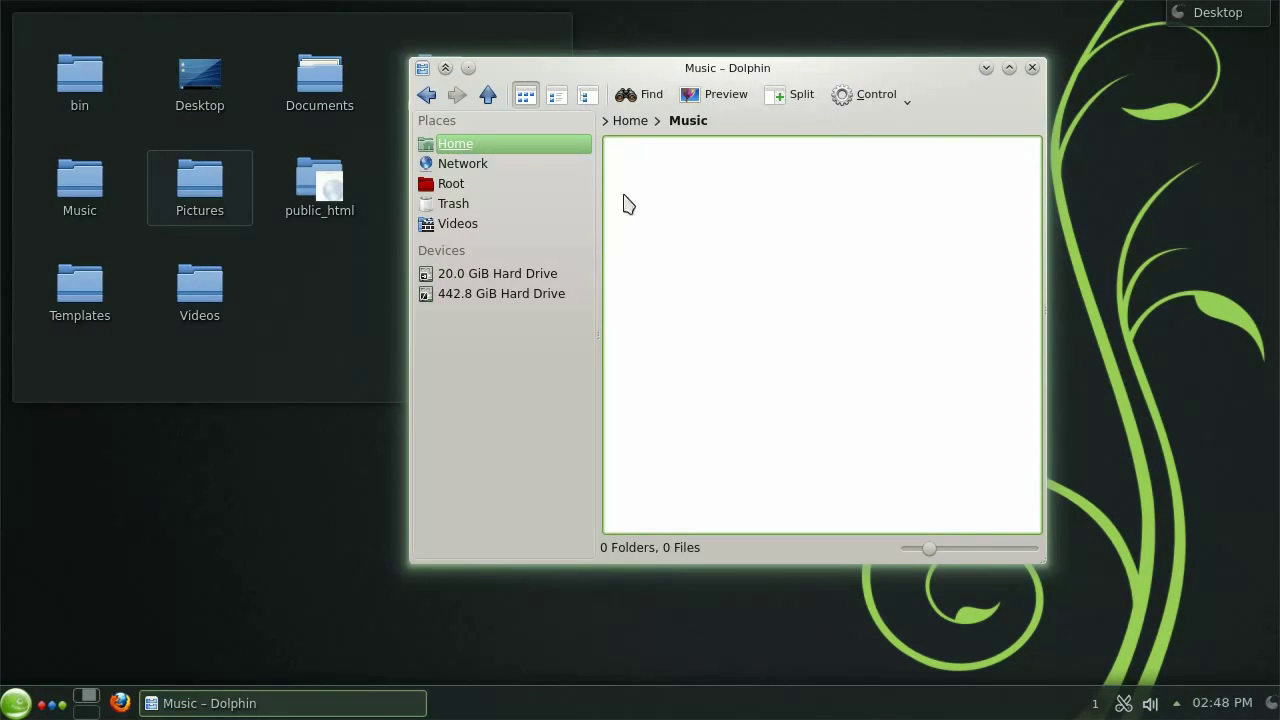
pyautogui.click(629, 121)
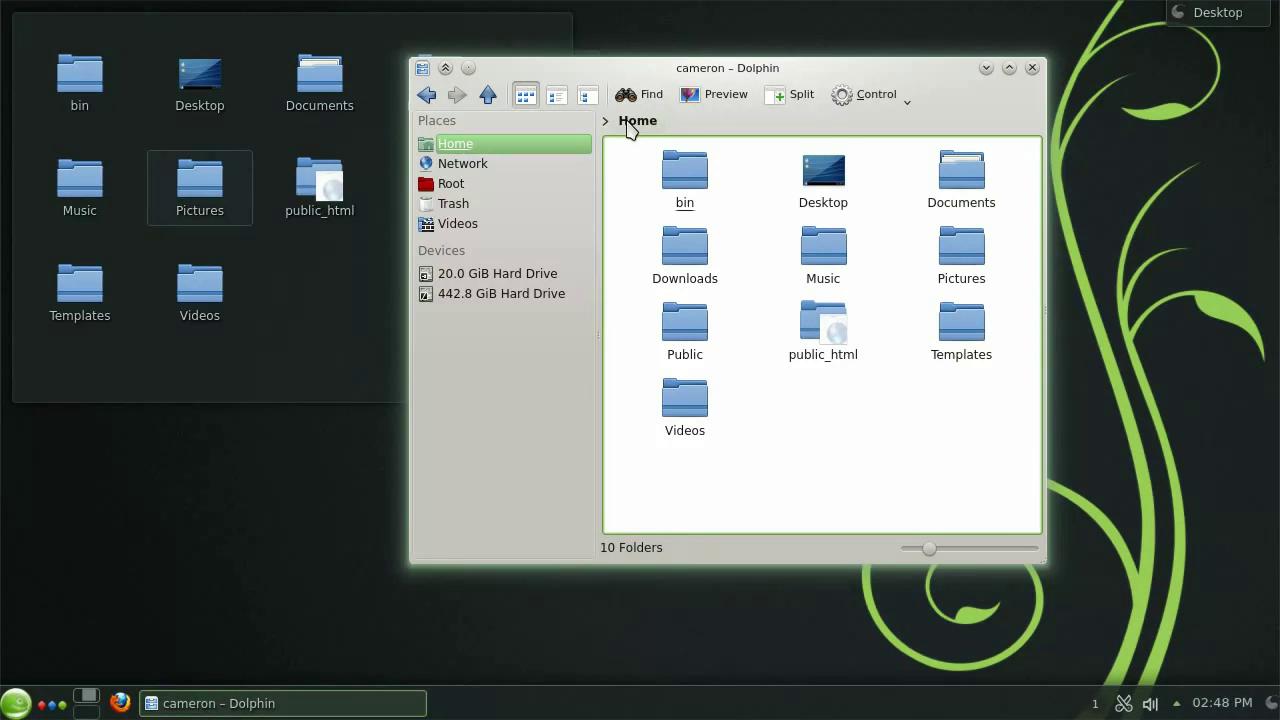
# Tick the Delete service in Dolphin's Services preferences and check it in Music's context menu
pyautogui.click(855, 93)
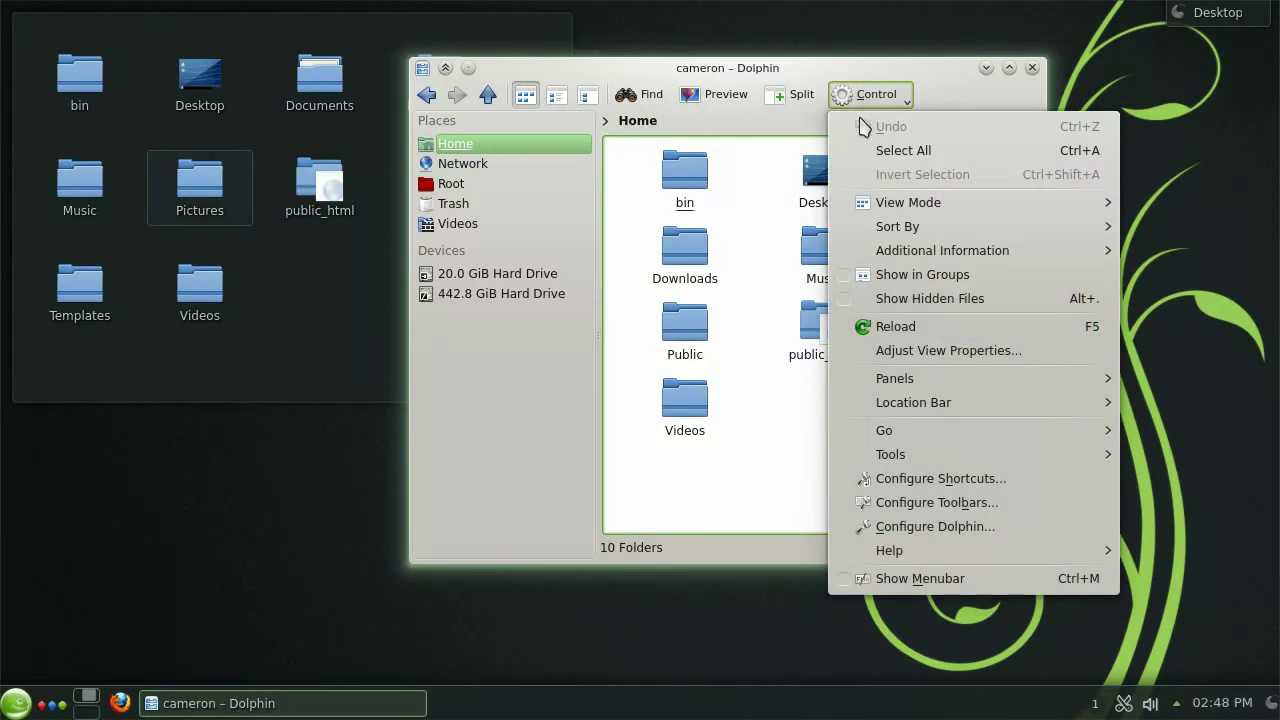
pyautogui.click(942, 527)
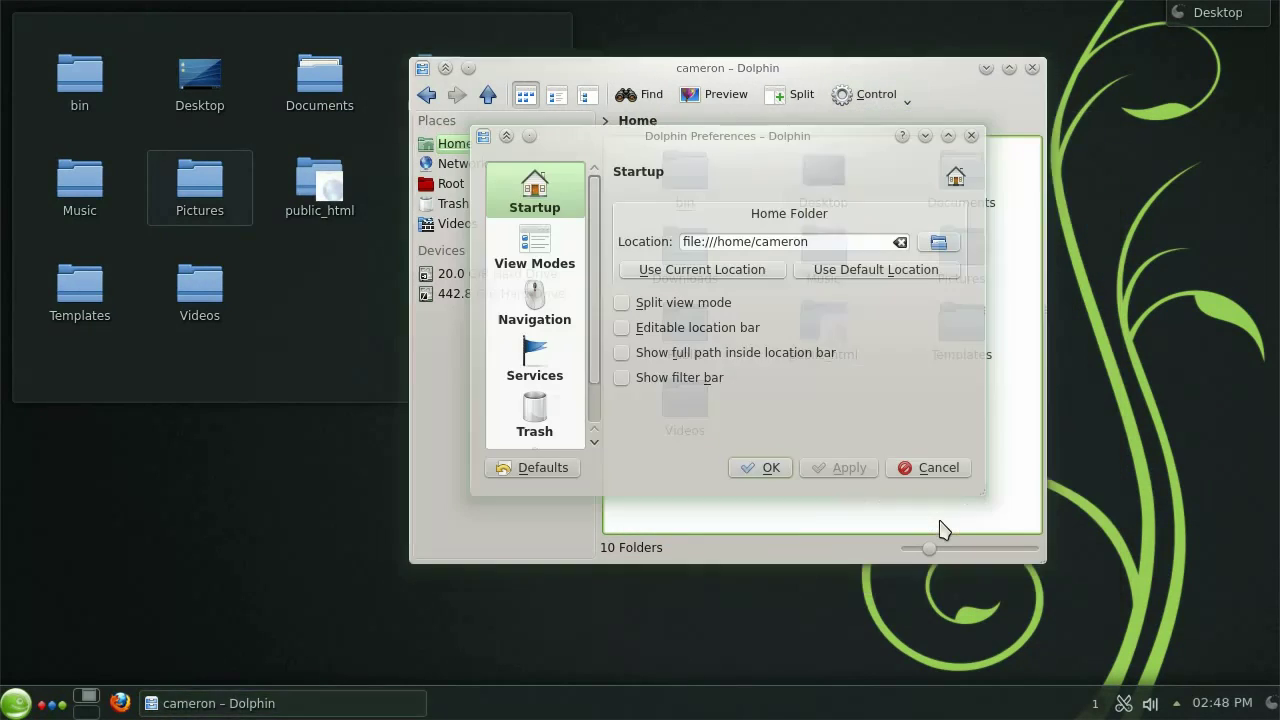
pyautogui.click(535, 370)
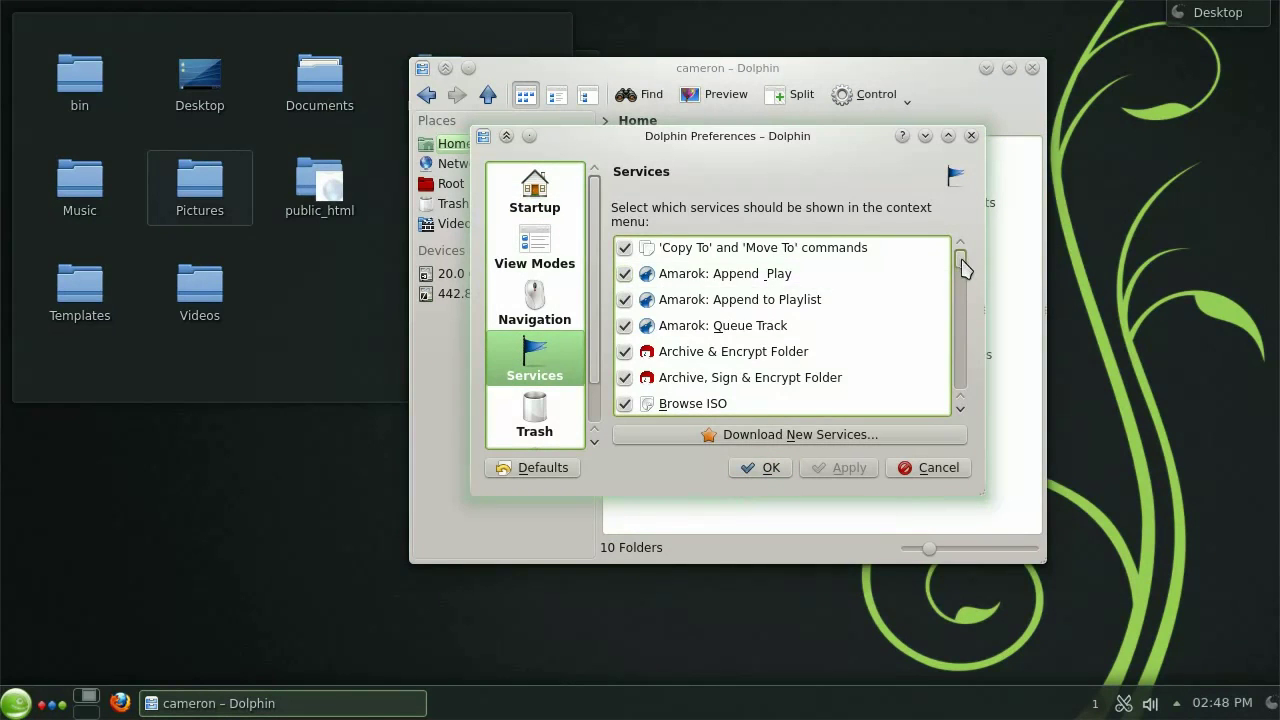
pyautogui.moveTo(963, 266); pyautogui.dragTo(958, 323)
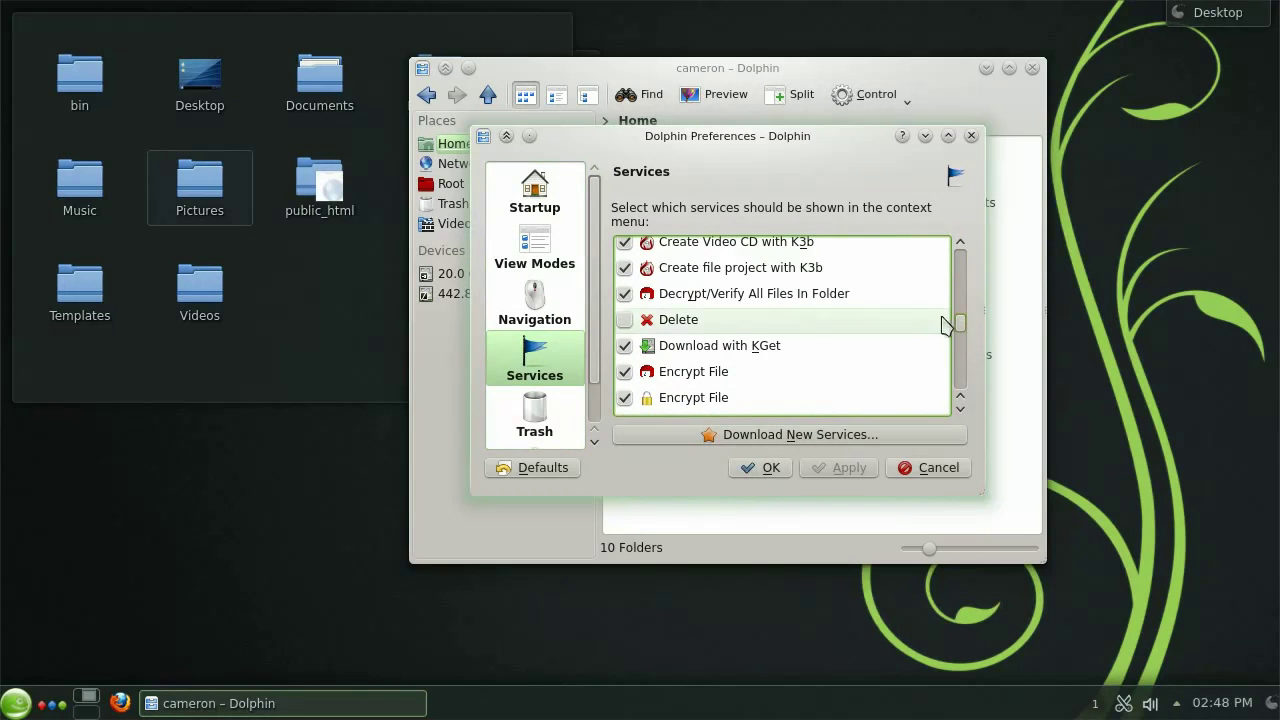
pyautogui.click(624, 320)
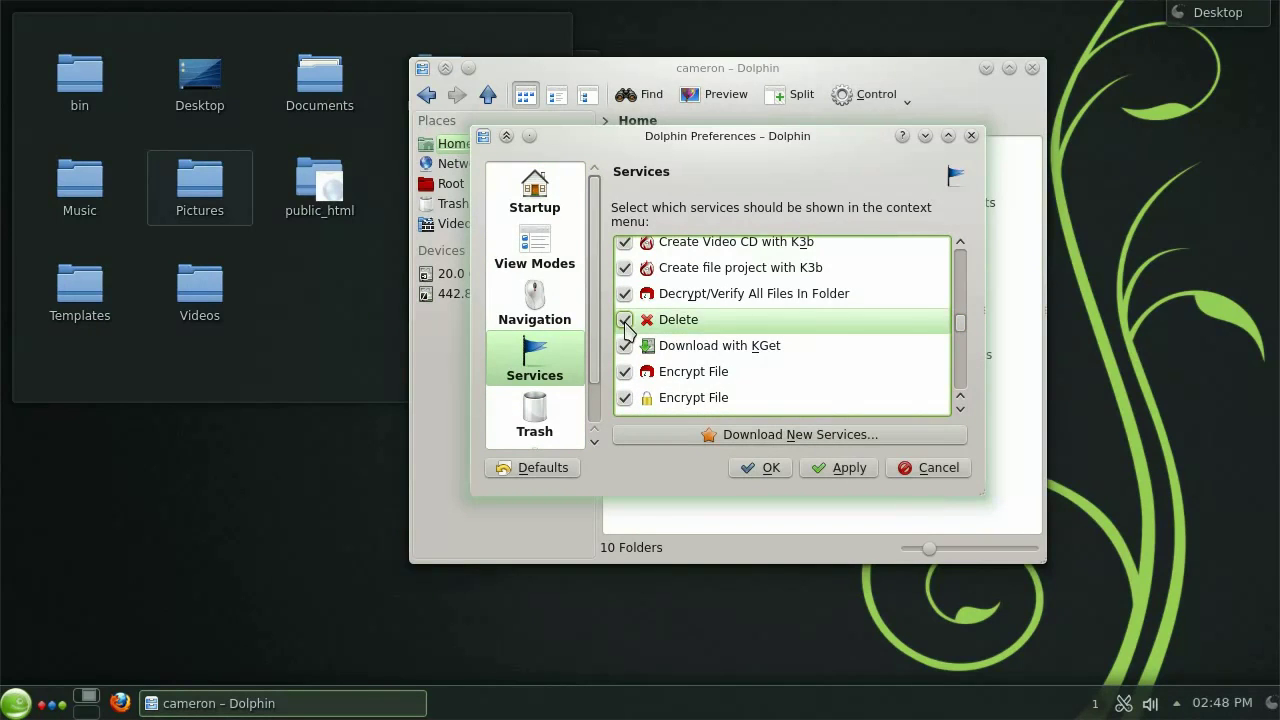
pyautogui.click(771, 468)
pyautogui.rightClick(836, 256)
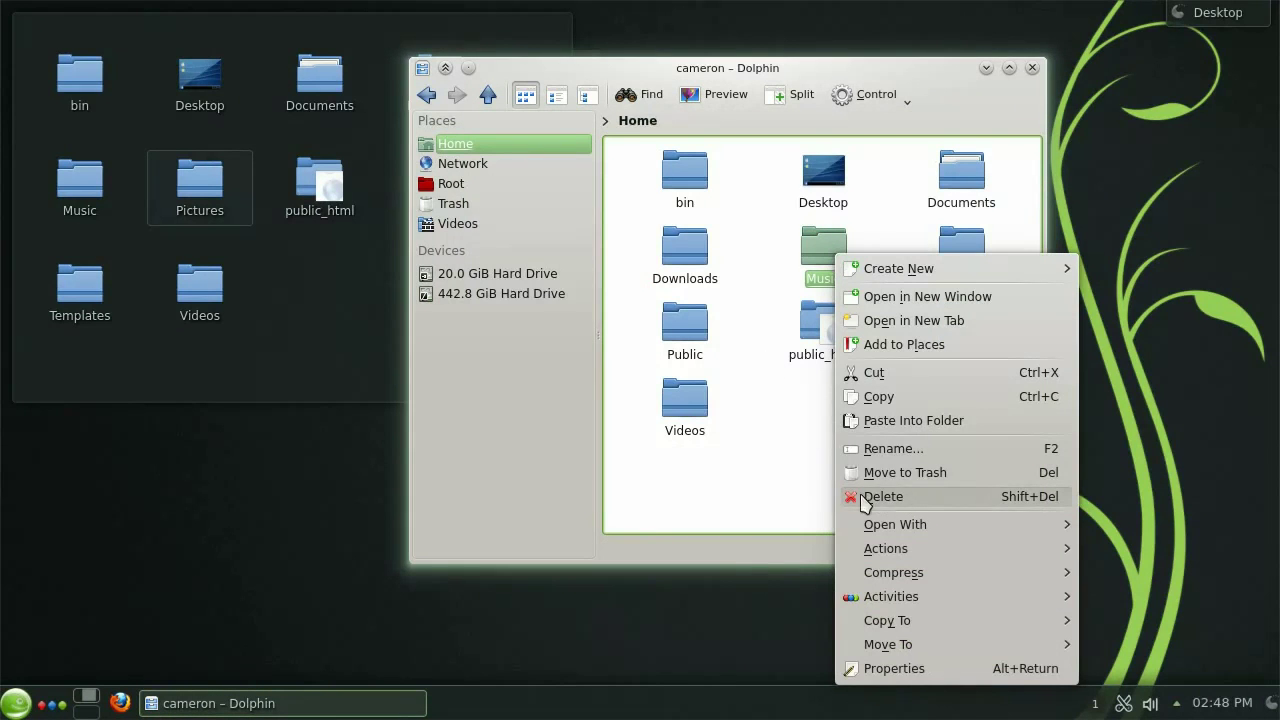
pyautogui.click(810, 487)
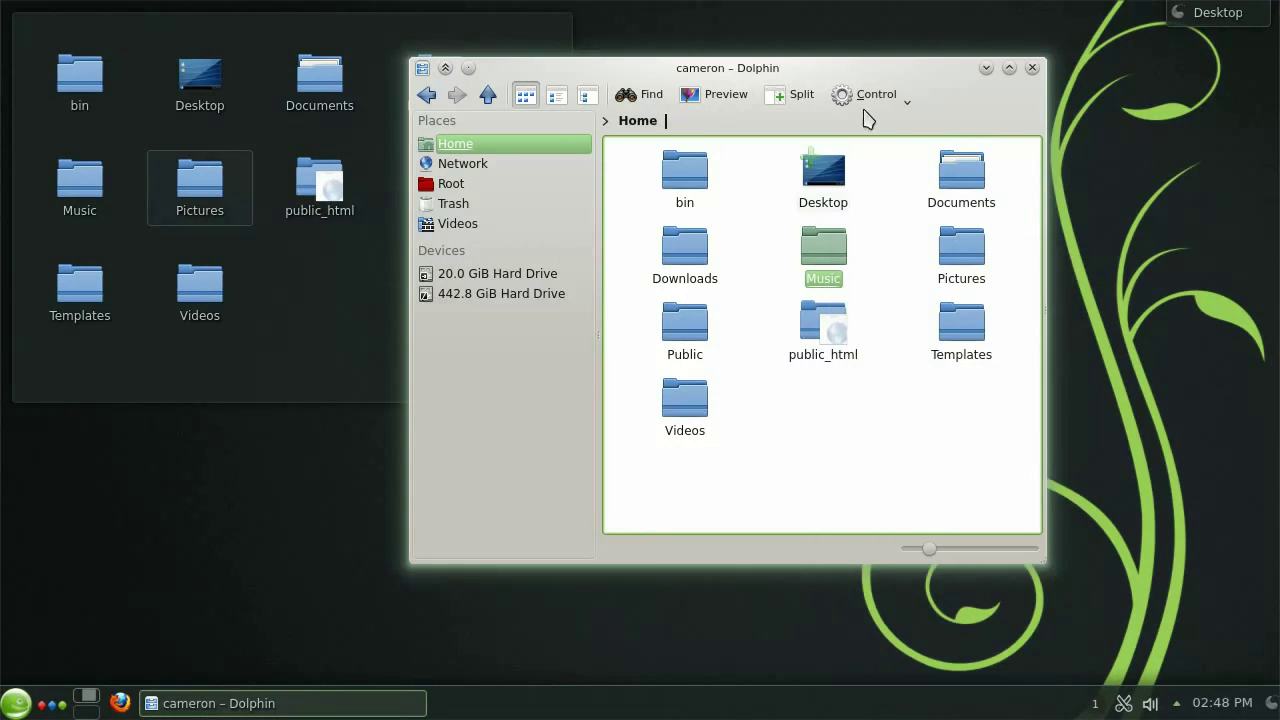
# Reopen the Services preferences and launch the Download New Services installer
pyautogui.click(872, 100)
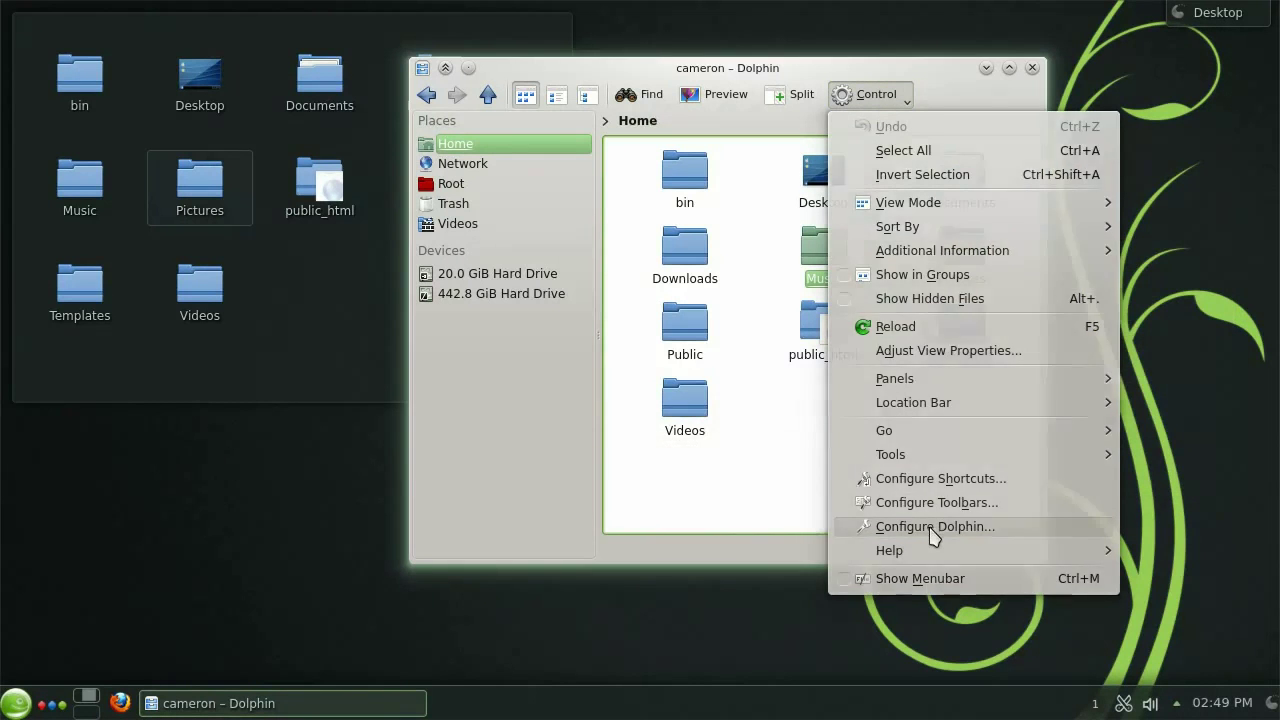
pyautogui.click(886, 526)
pyautogui.click(557, 357)
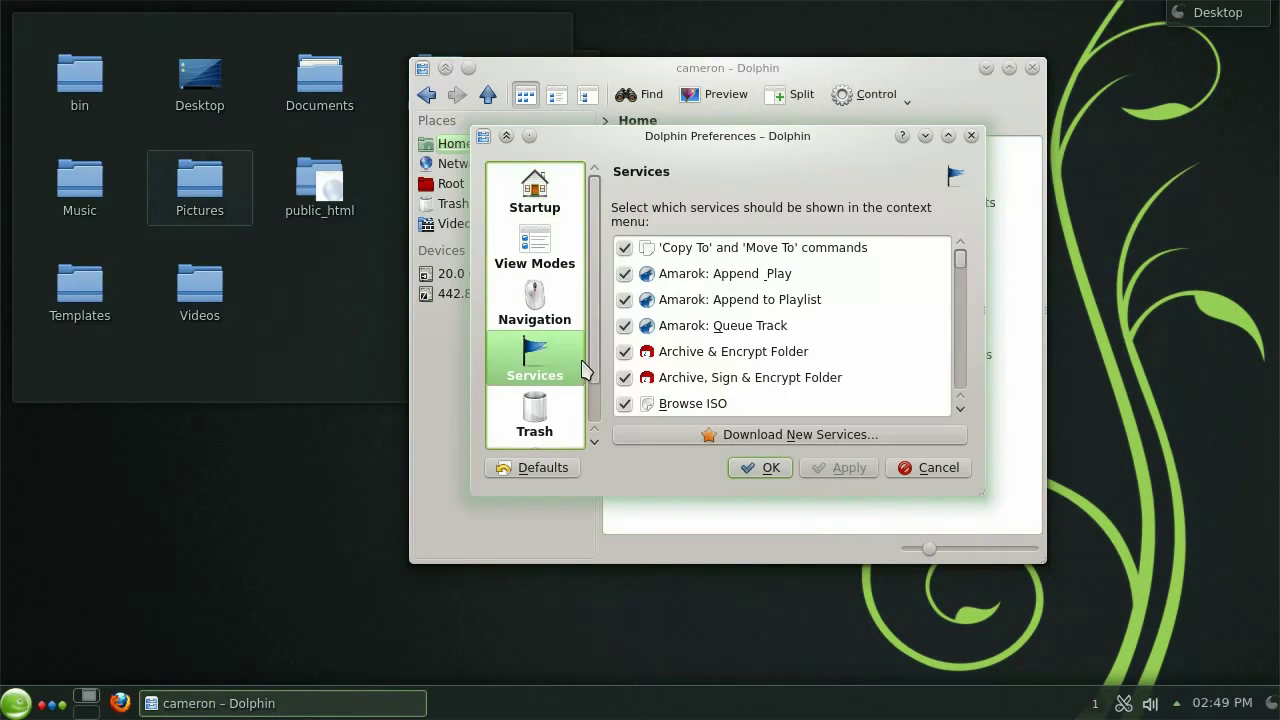
pyautogui.click(694, 438)
pyautogui.moveTo(713, 113); pyautogui.dragTo(769, 113)
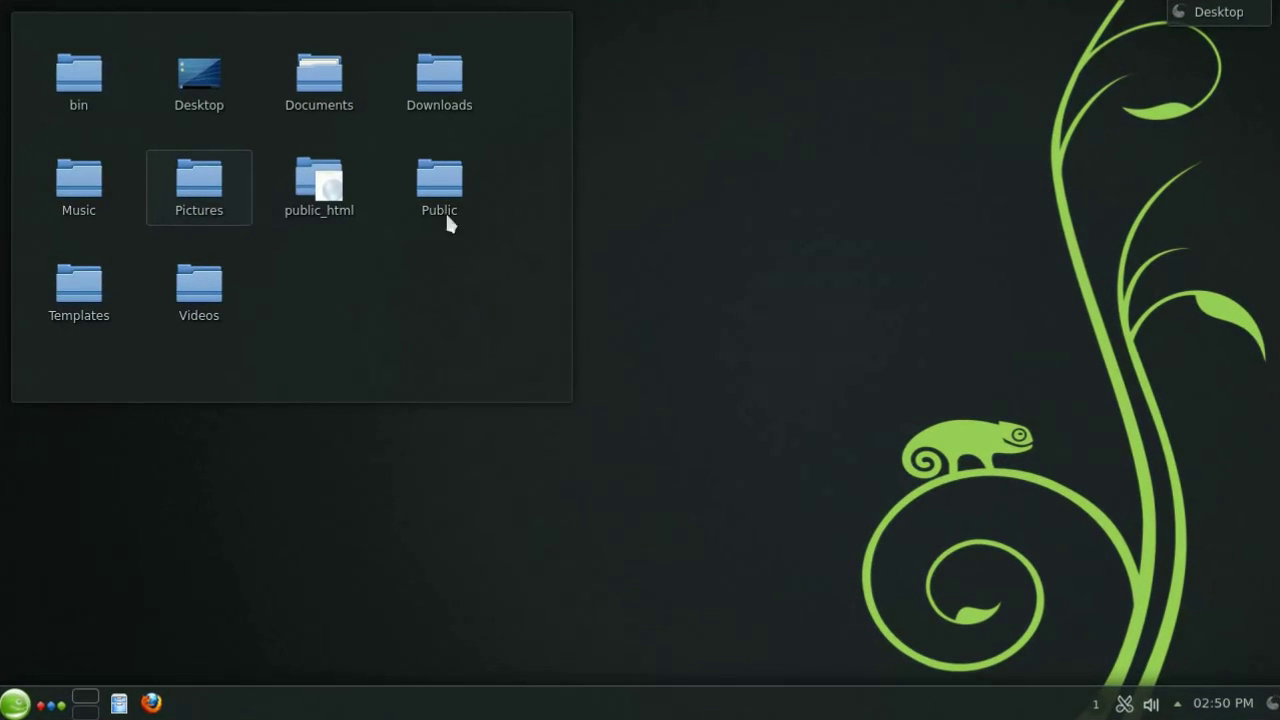
# Open geeko.jpg from the Pictures folder in Gwenview and switch to full screen
pyautogui.click(209, 200)
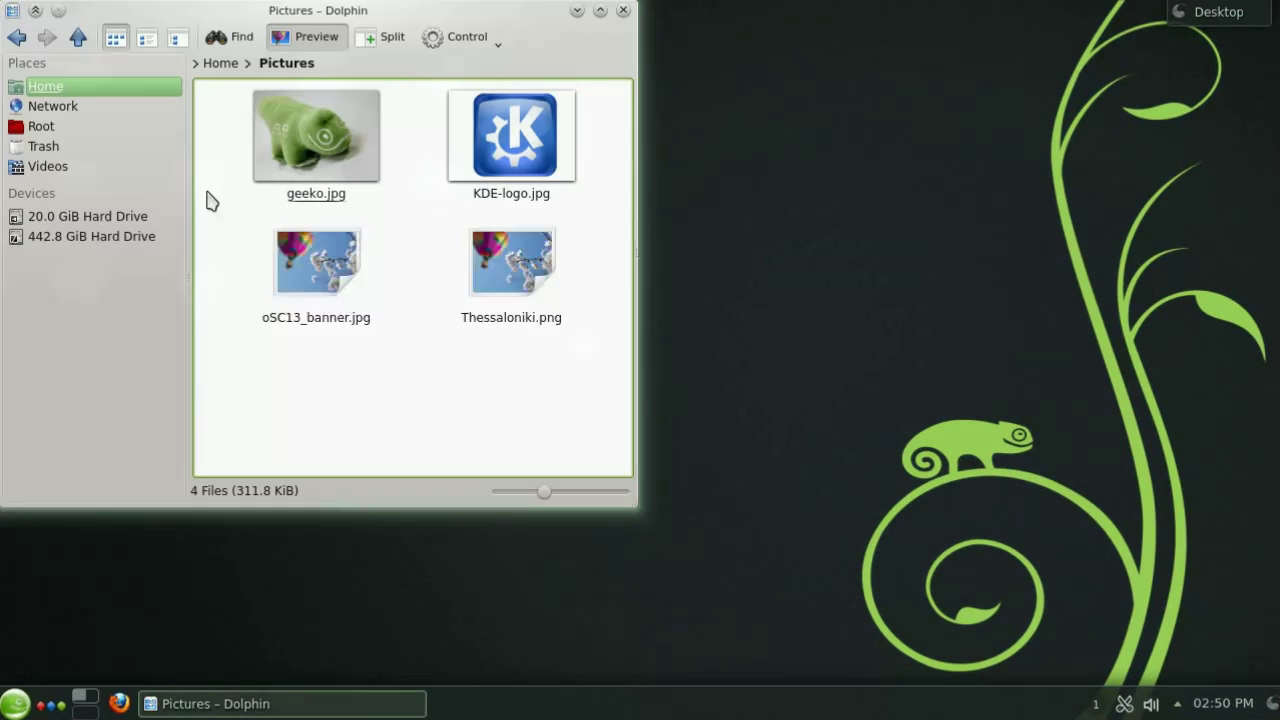
pyautogui.click(316, 165)
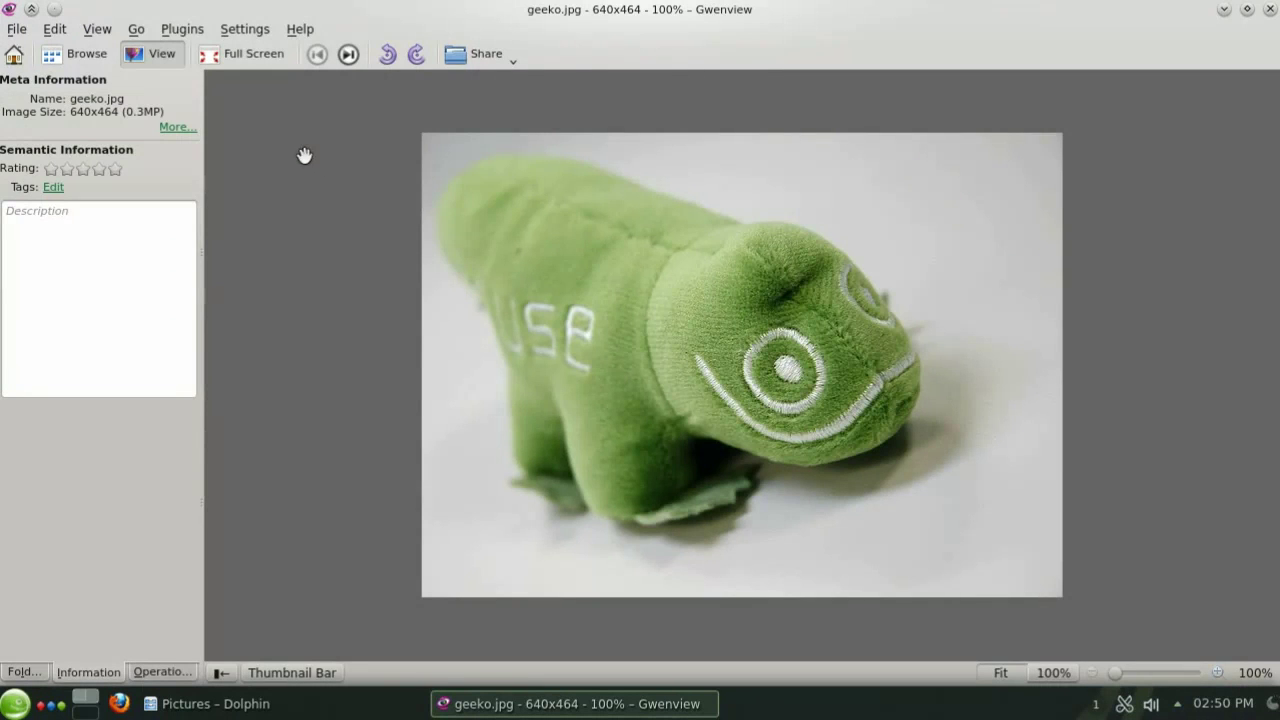
pyautogui.click(242, 56)
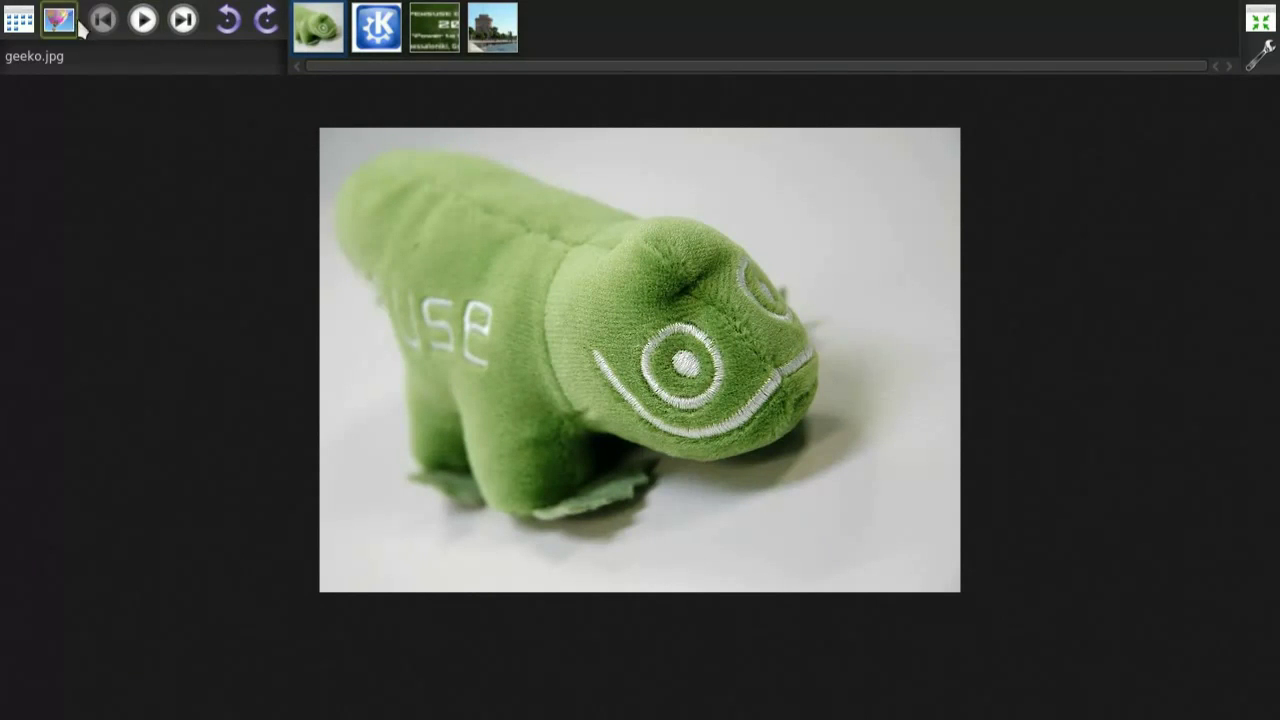
# Compare geeko.jpg with the KDE logo, conference banner and Thessaloniki photo, then leave full screen
pyautogui.click(364, 14)
pyautogui.click(420, 14)
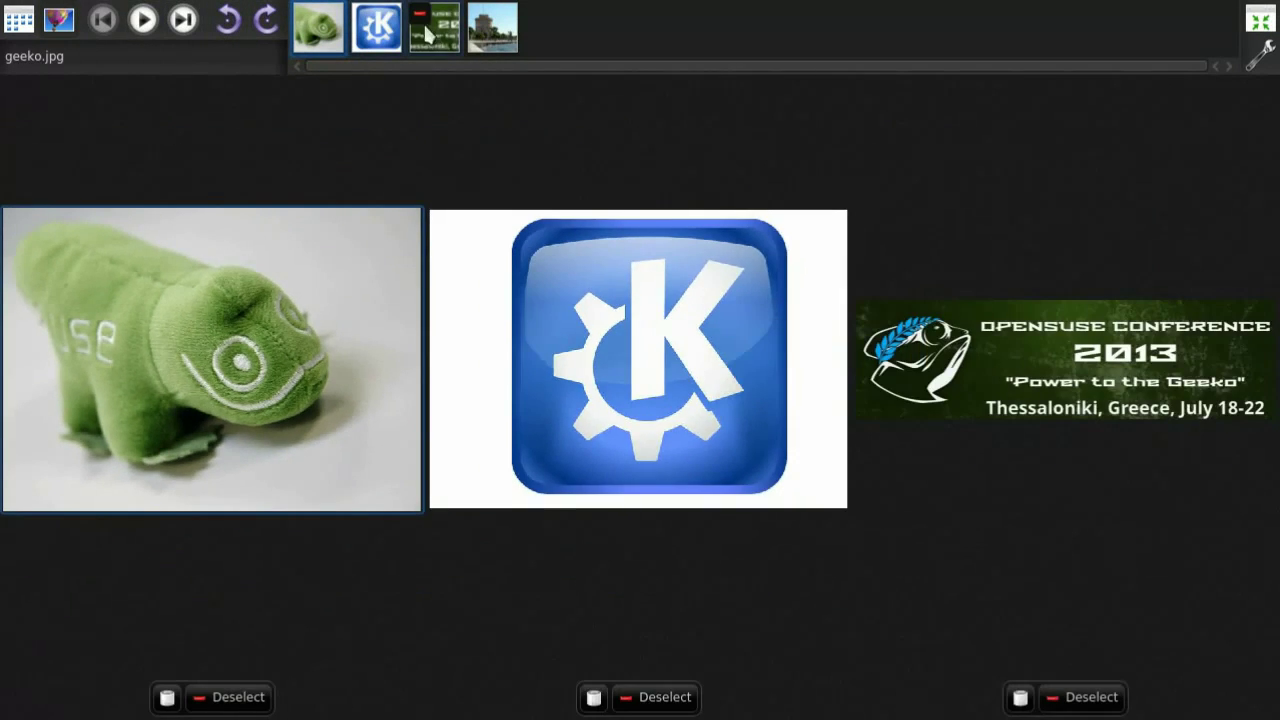
pyautogui.click(478, 14)
pyautogui.click(478, 14)
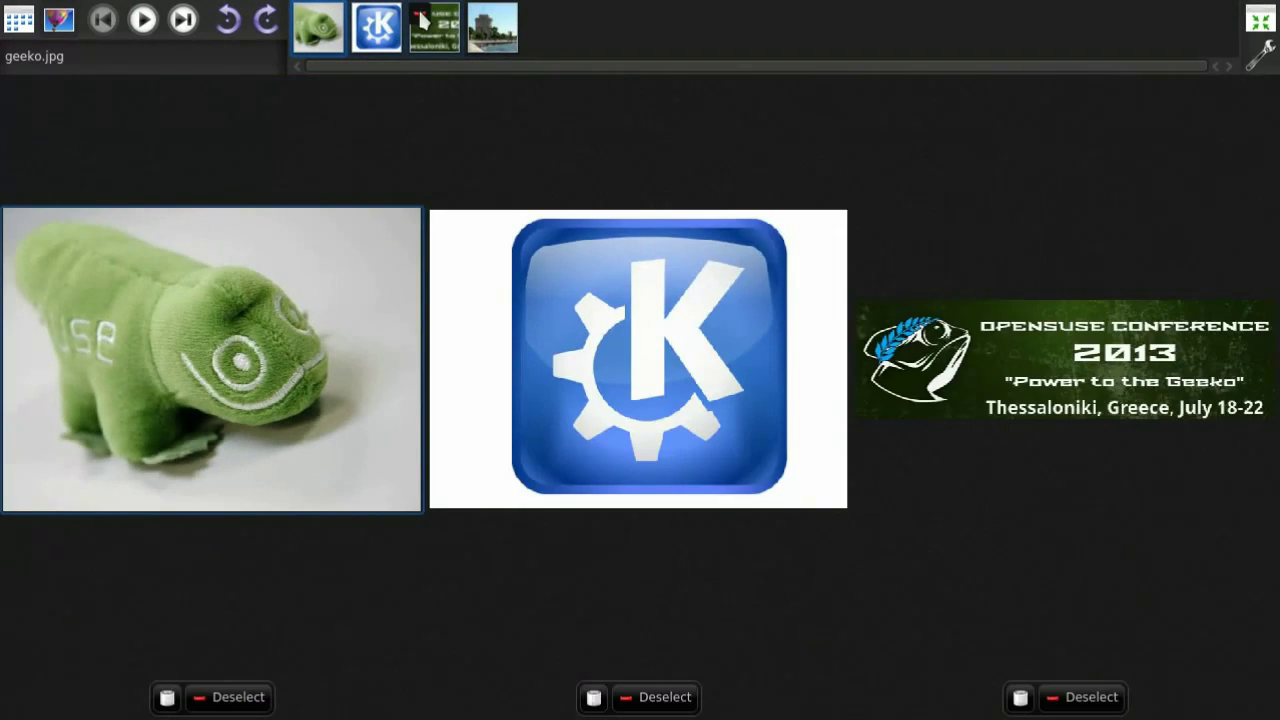
pyautogui.click(420, 14)
pyautogui.click(370, 14)
pyautogui.press('Escape')
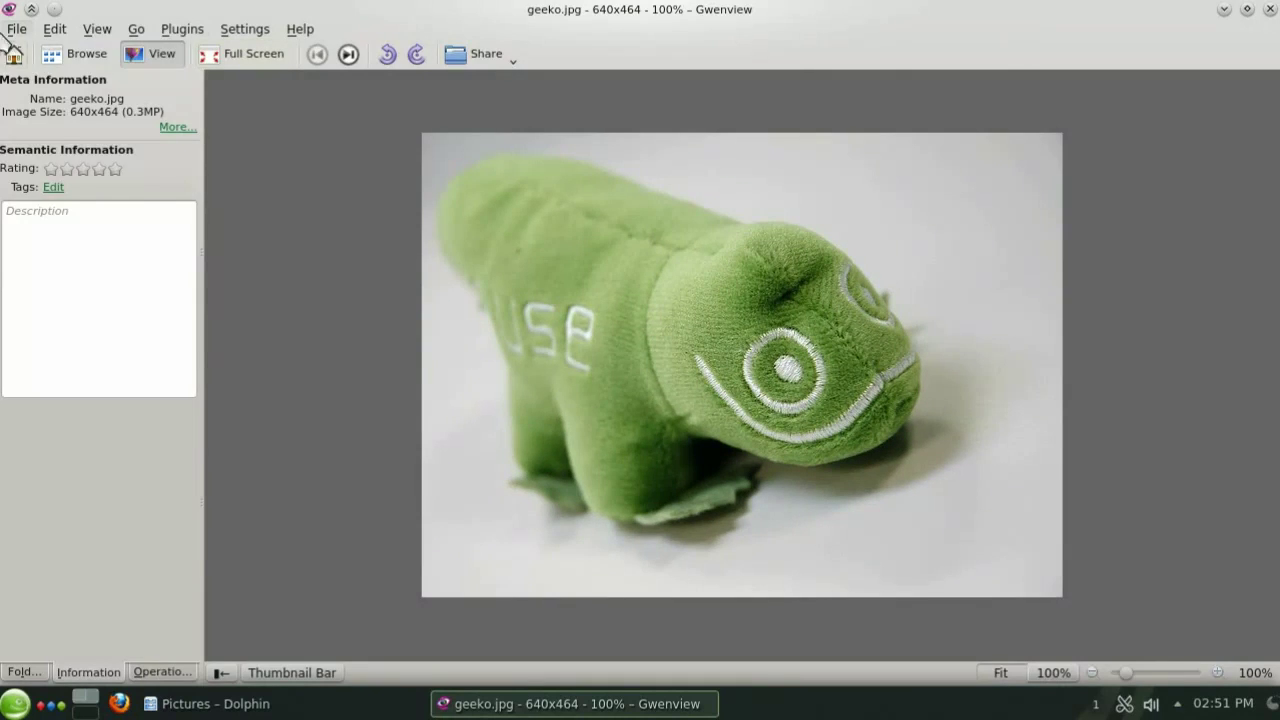
# Open geeko.jpg in GIMP, airbrush a dark stroke across it, then quit discarding changes
pyautogui.click(12, 29)
pyautogui.moveTo(200, 370)
pyautogui.click(264, 372)
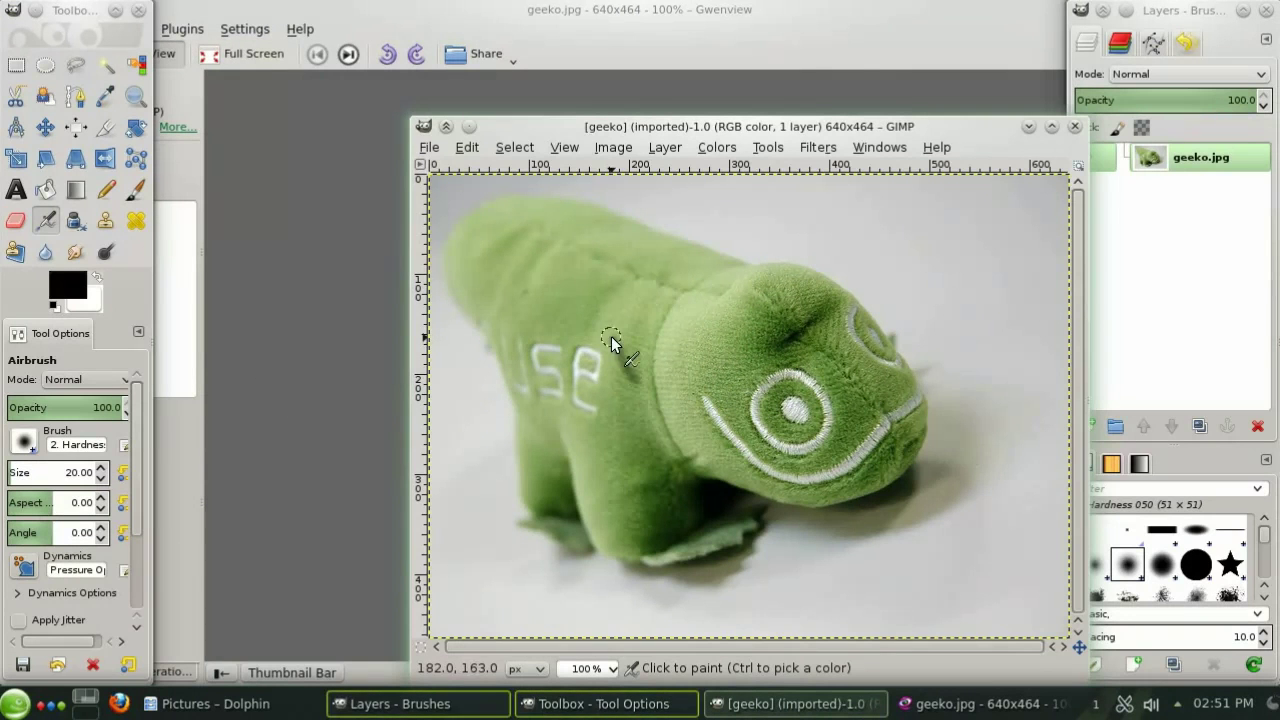
pyautogui.moveTo(611, 336)
pyautogui.mouseDown()
pyautogui.moveTo(551, 307)
pyautogui.moveTo(721, 350)
pyautogui.moveTo(678, 432)
pyautogui.moveTo(630, 387)
pyautogui.mouseUp()
pyautogui.click(428, 148)
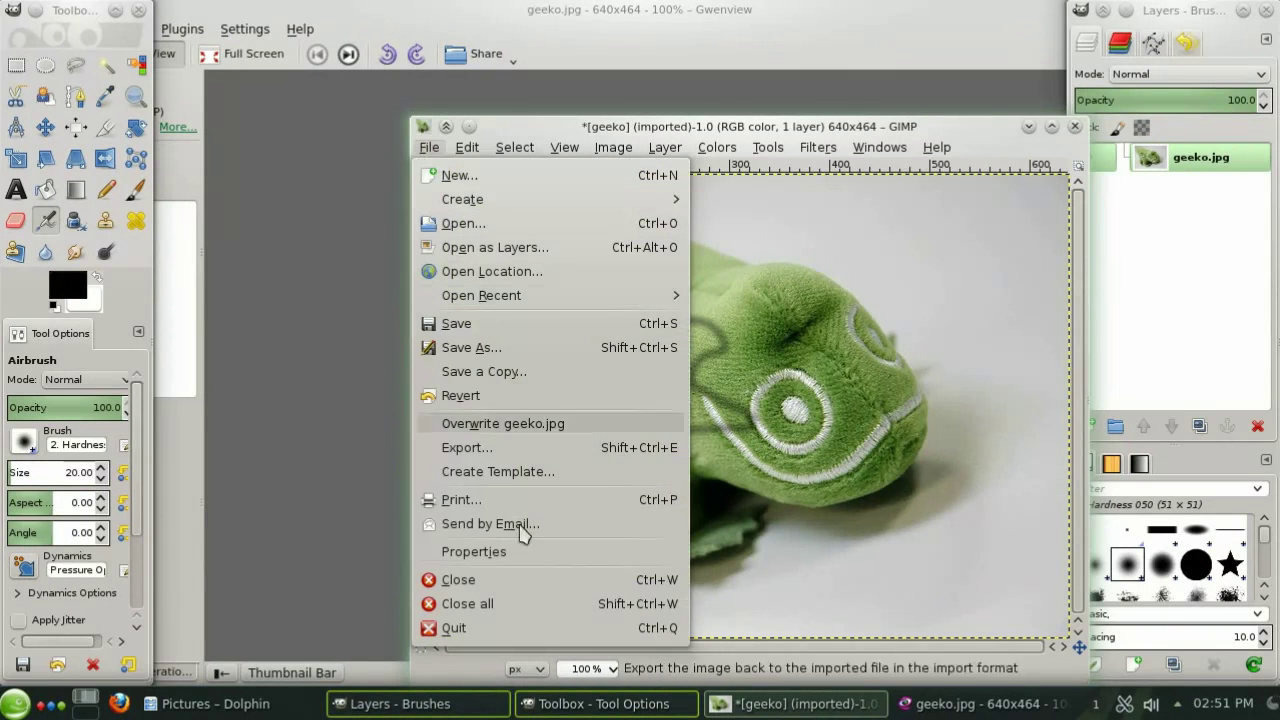
pyautogui.click(514, 630)
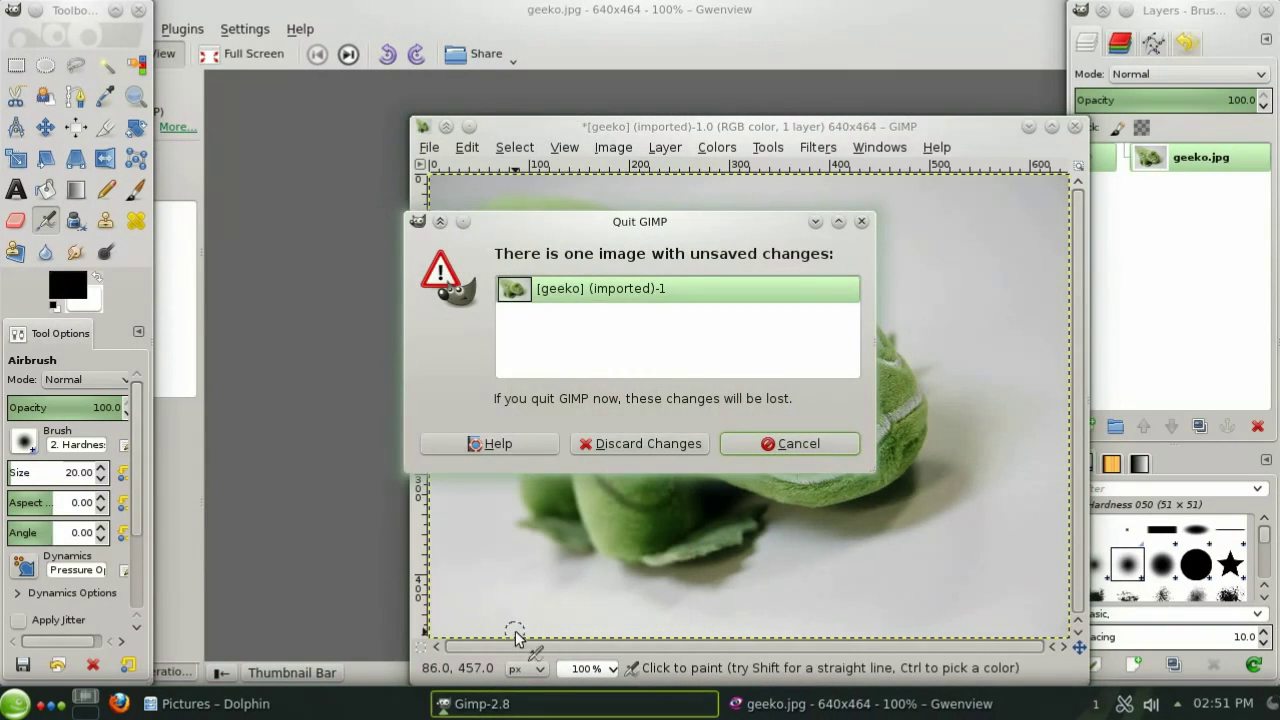
pyautogui.click(643, 442)
# Choose Plugins > Export > Export to PicasaWeb for geeko.jpg to bring up the Google login
pyautogui.click(243, 30)
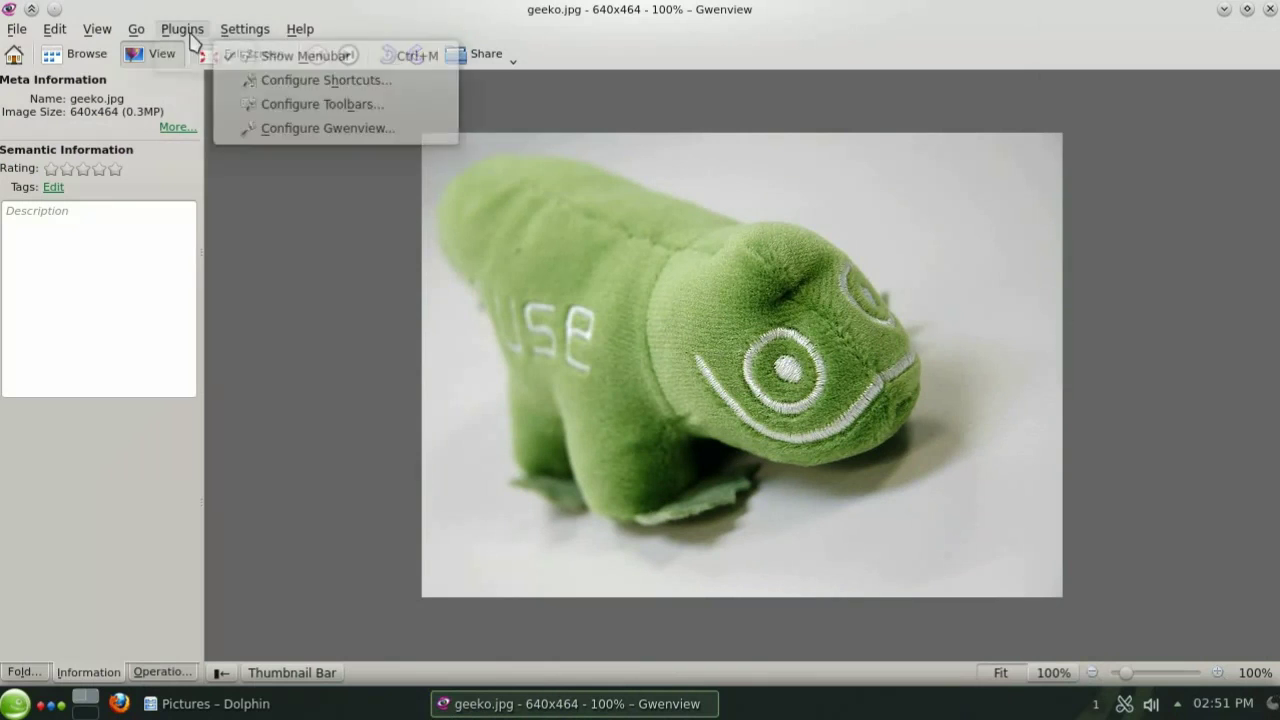
pyautogui.moveTo(182, 29)
pyautogui.moveTo(285, 130)
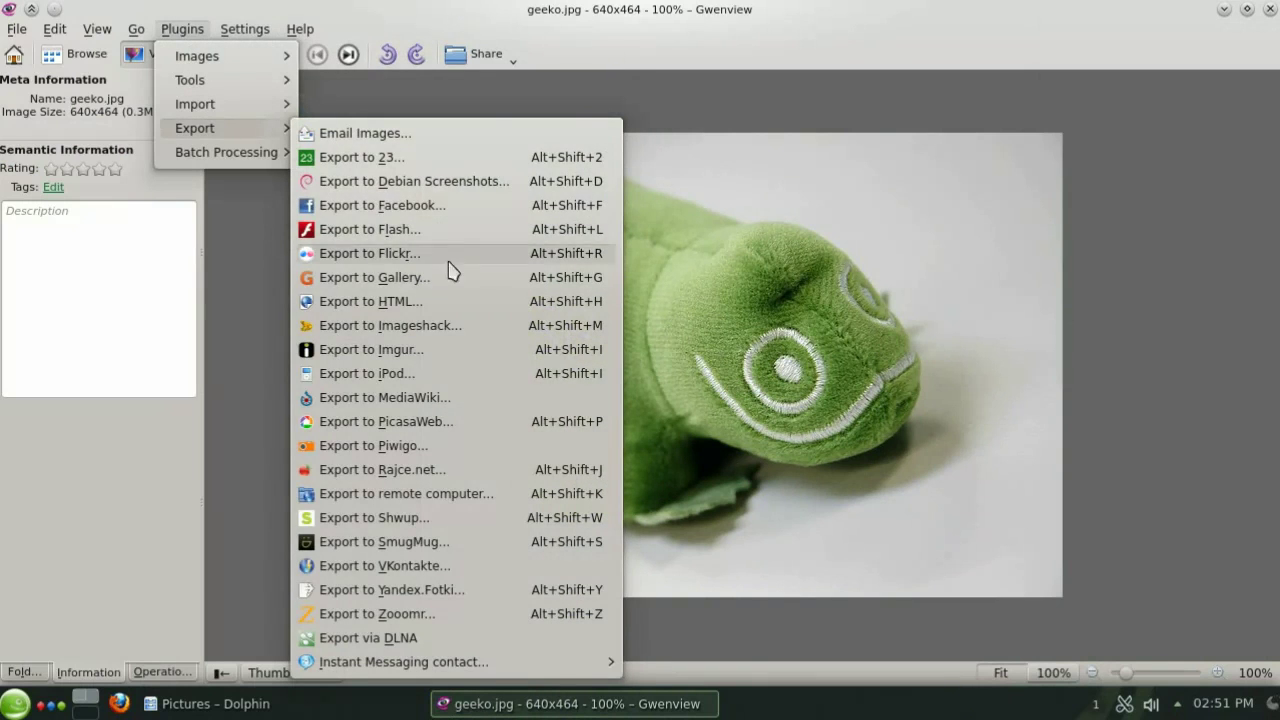
pyautogui.click(481, 421)
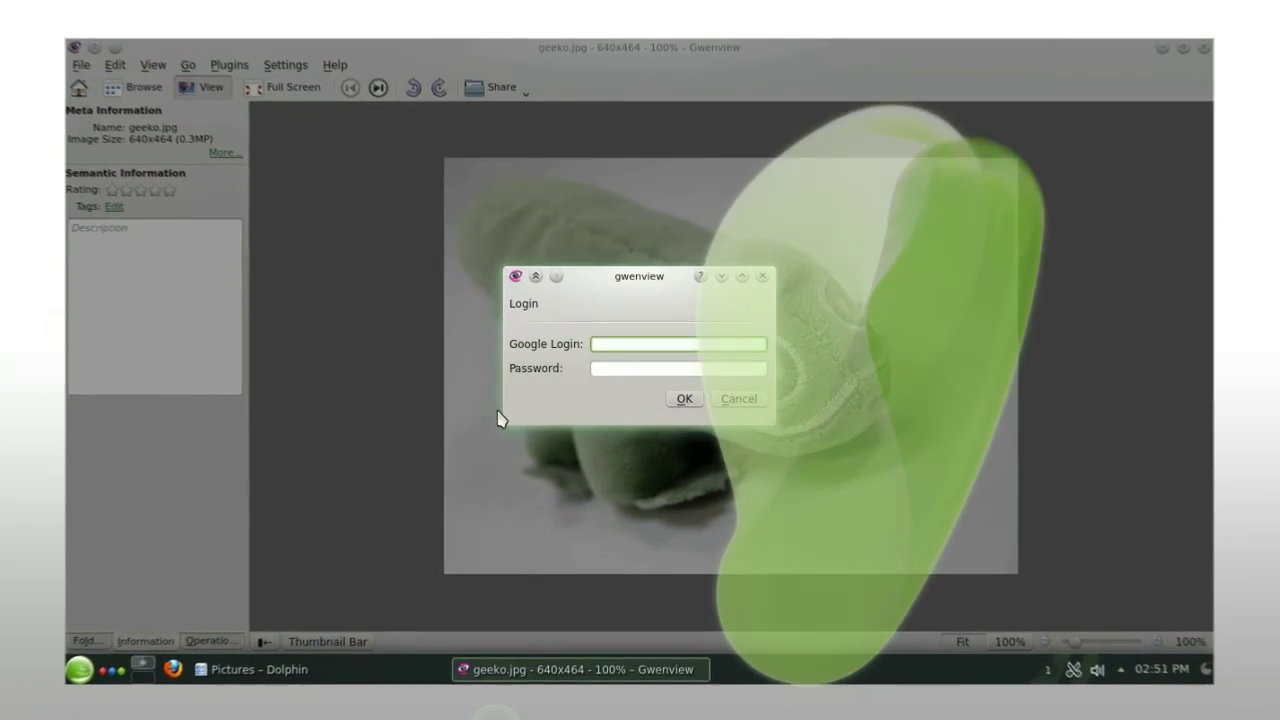